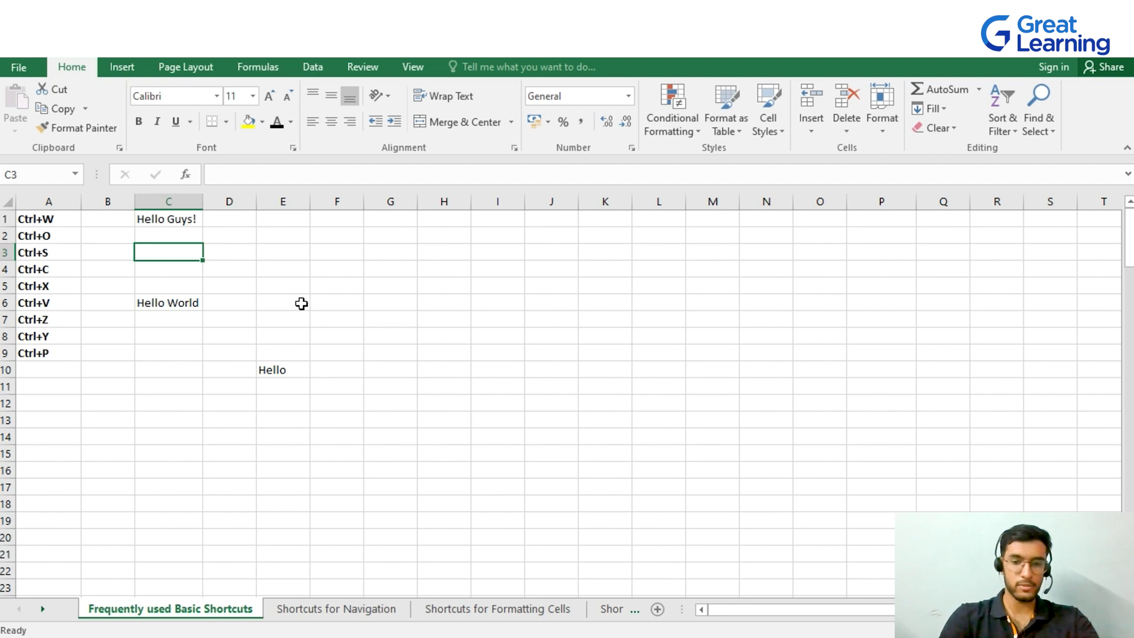
# - Open the recent Keyboard Shortcuts workbook and enter Hello in cell C3
pyautogui.hotkey('ctrl', 'o')
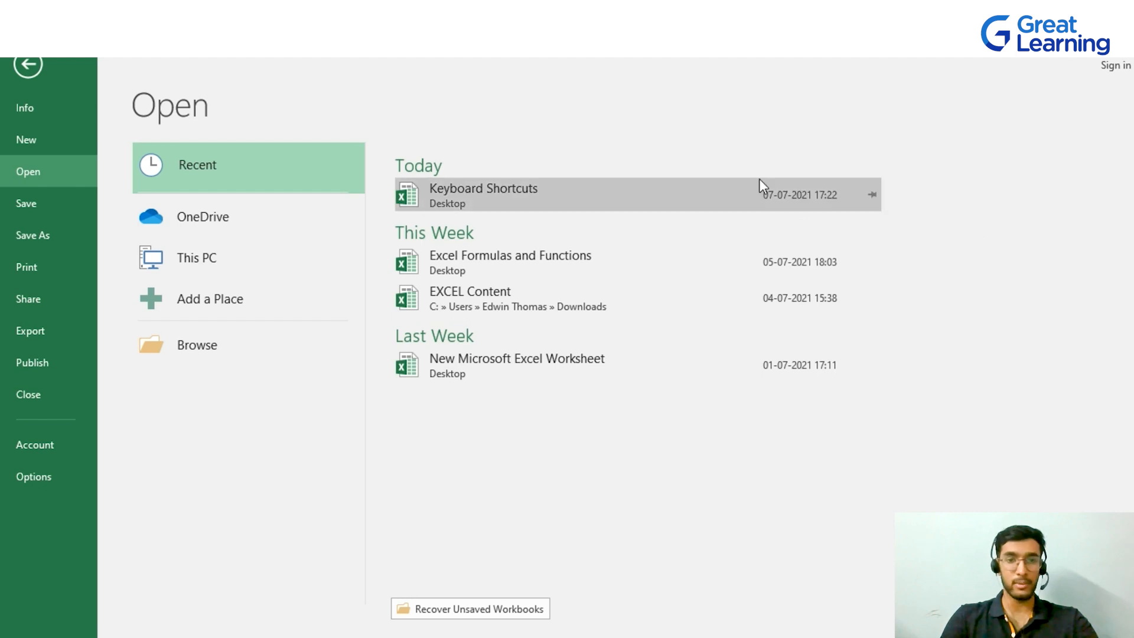
pyautogui.click(621, 196)
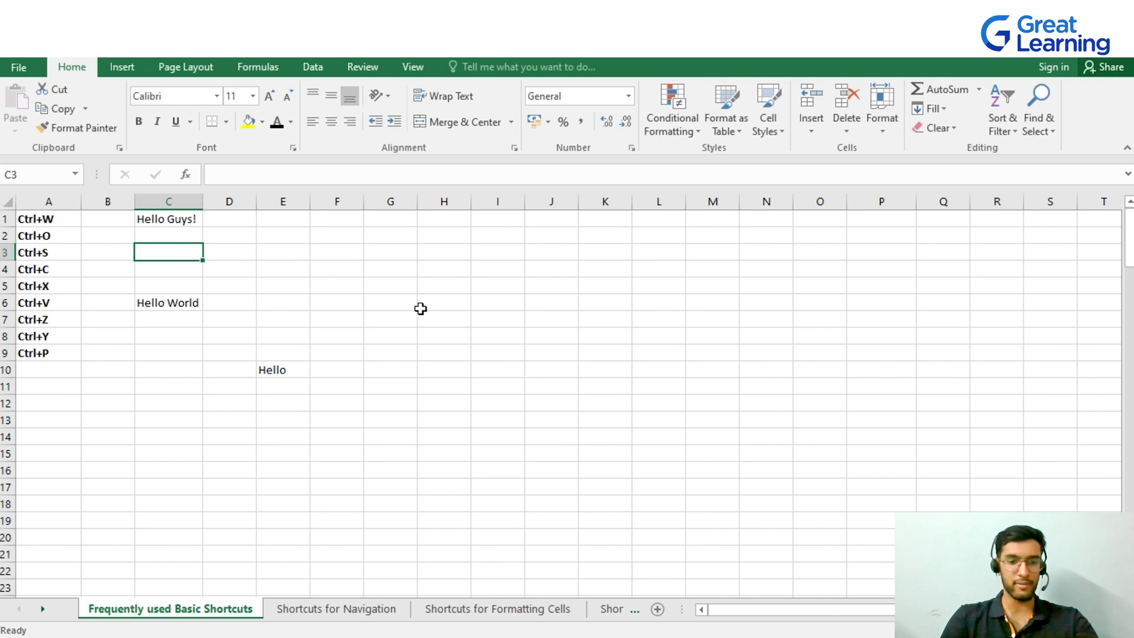
pyautogui.write('hrloo')
pyautogui.press('BackSpace')
pyautogui.press('BackSpace')
pyautogui.press('BackSpace')
pyautogui.press('BackSpace')
pyautogui.press('BackSpace')
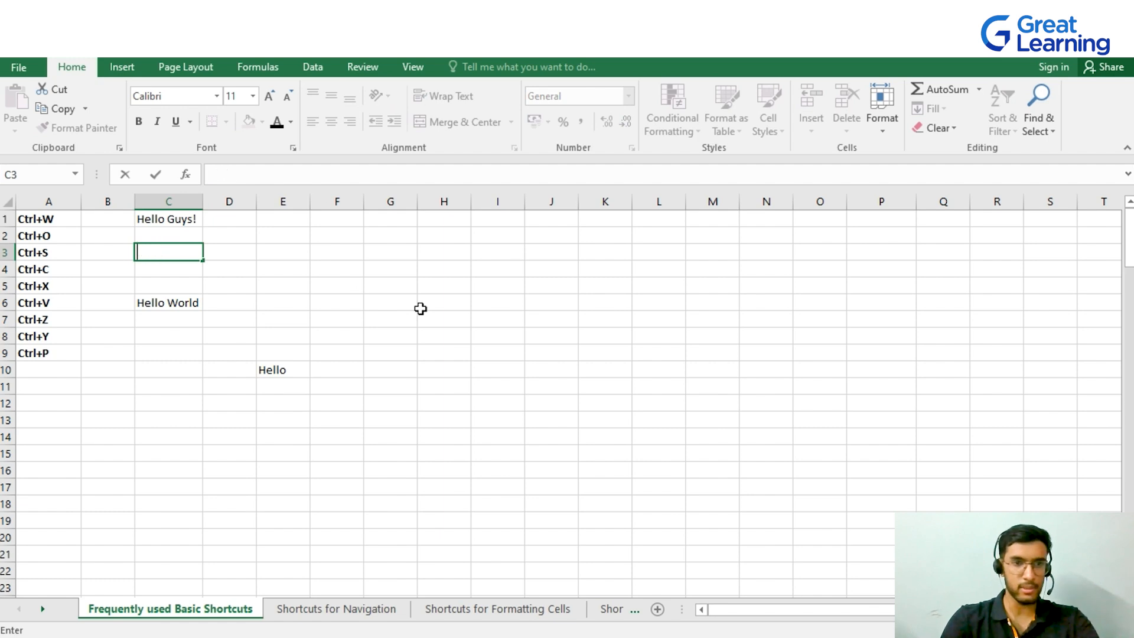
pyautogui.write('Hello')
pyautogui.press('Return')
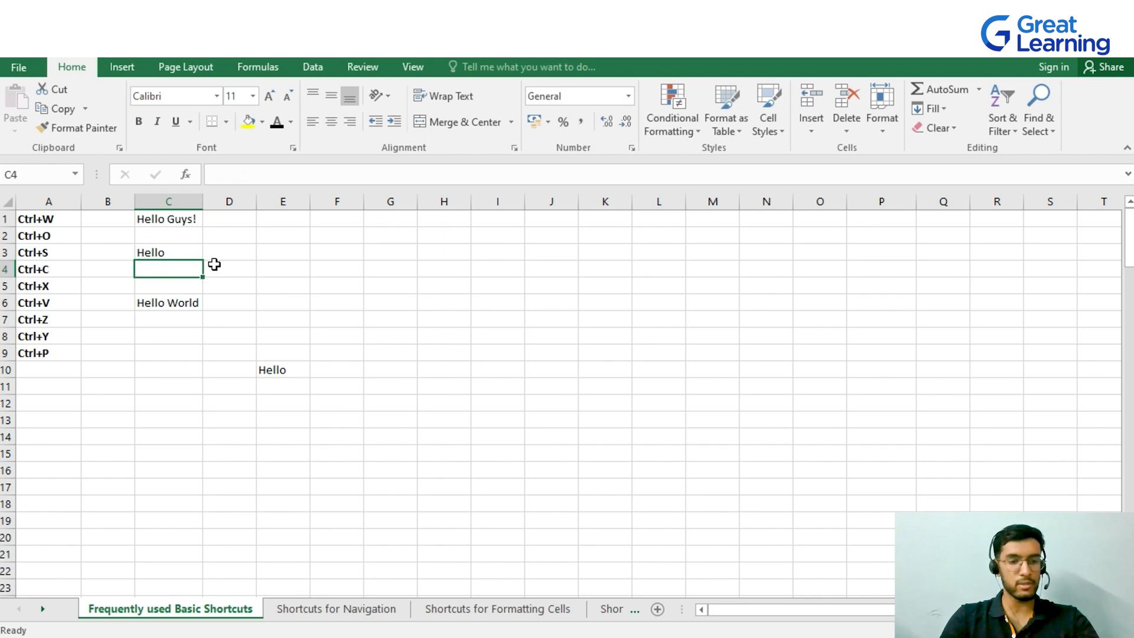
# - Save and close the workbook, and reopen Keyboard Shortcuts from the recent files
pyautogui.hotkey('ctrl', 'w')
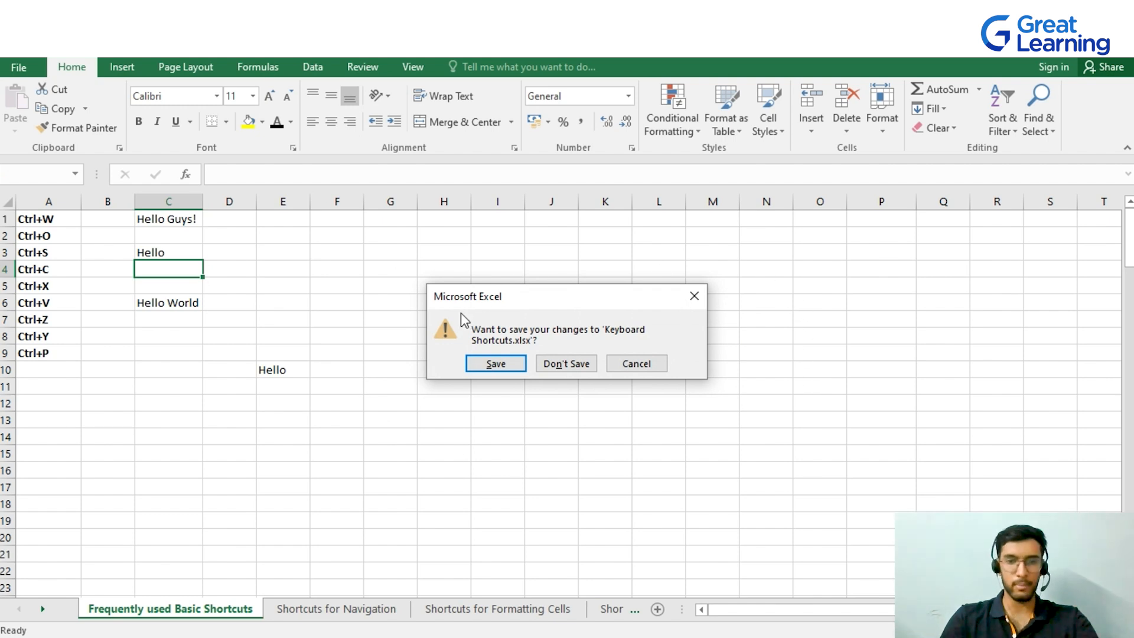
pyautogui.click(693, 295)
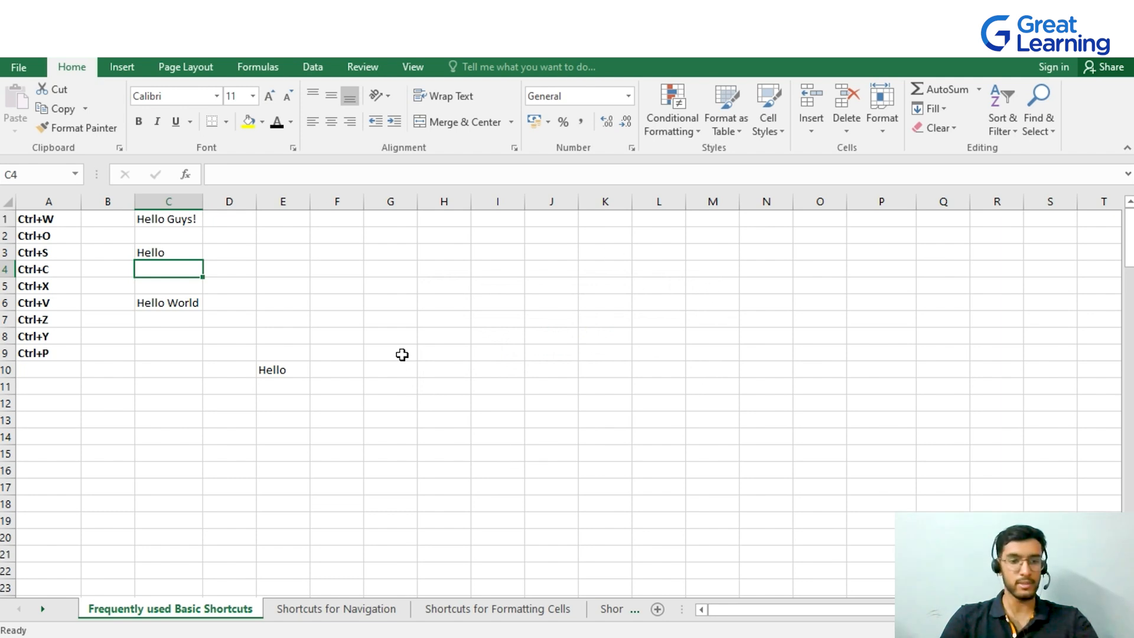
pyautogui.hotkey('ctrl', 'w')
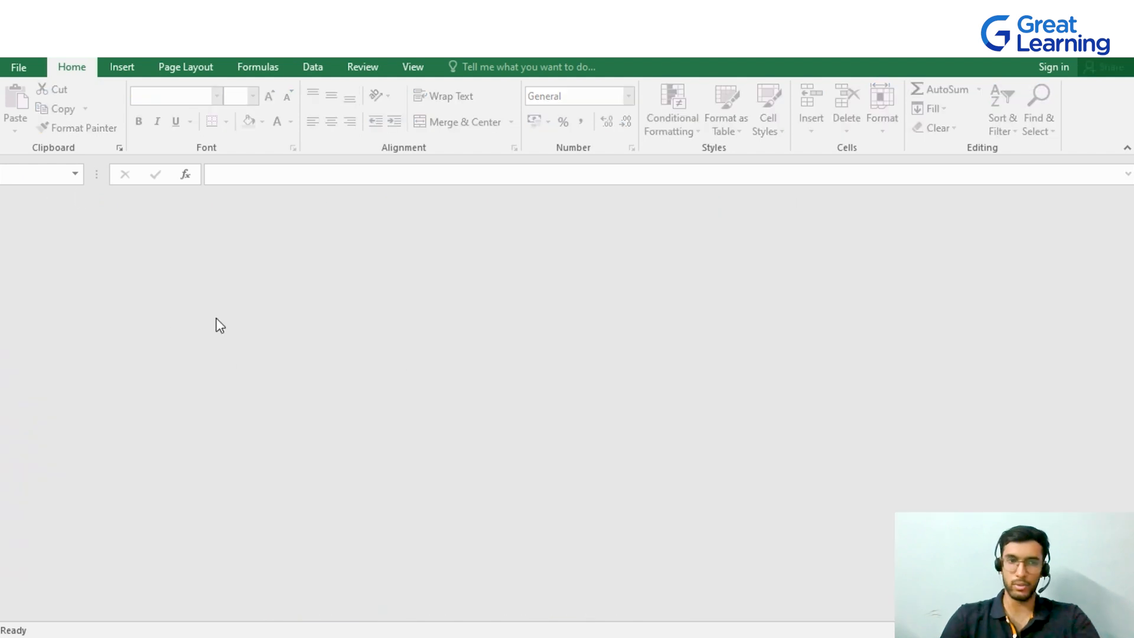
pyautogui.click(21, 66)
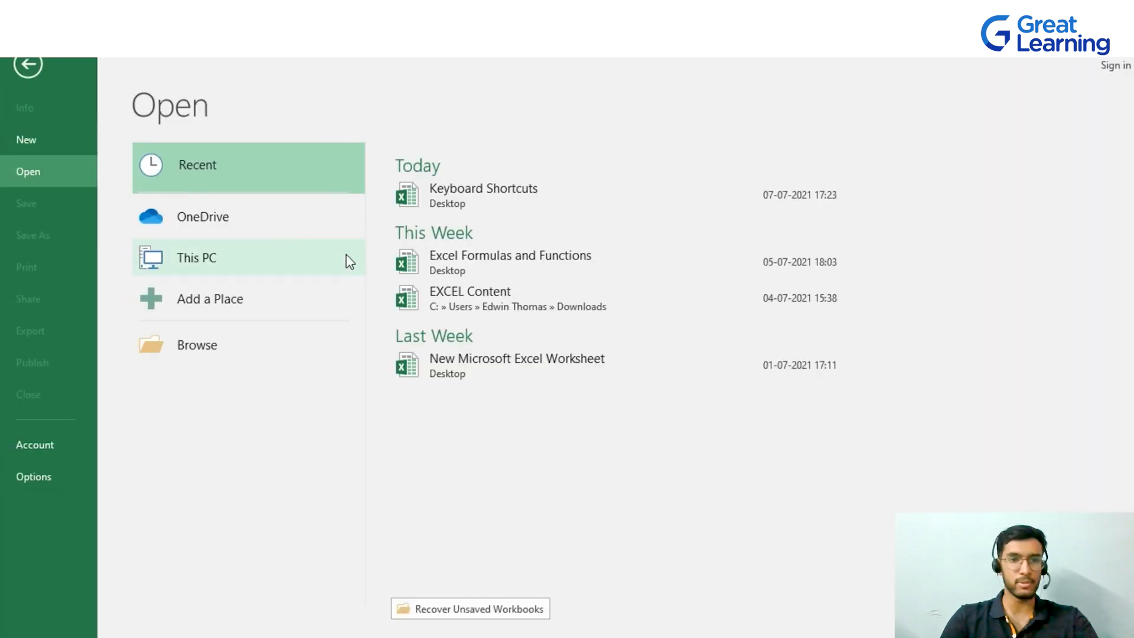
pyautogui.click(500, 204)
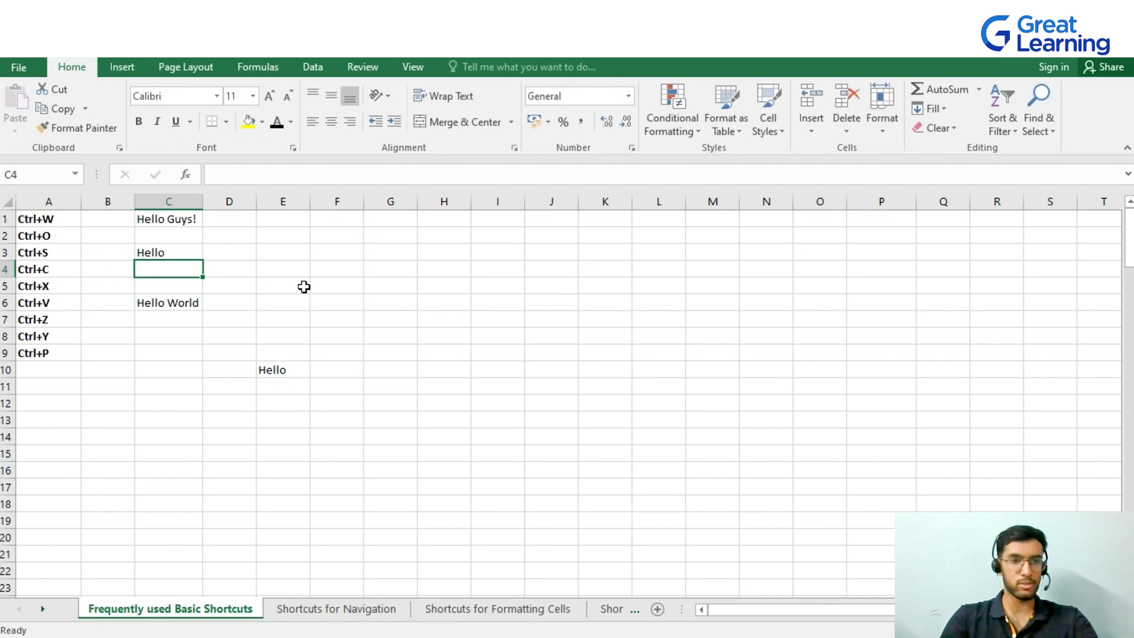
# - Copy the Hello entry from cell C3 to cell E3
pyautogui.click(278, 269)
pyautogui.click(157, 255)
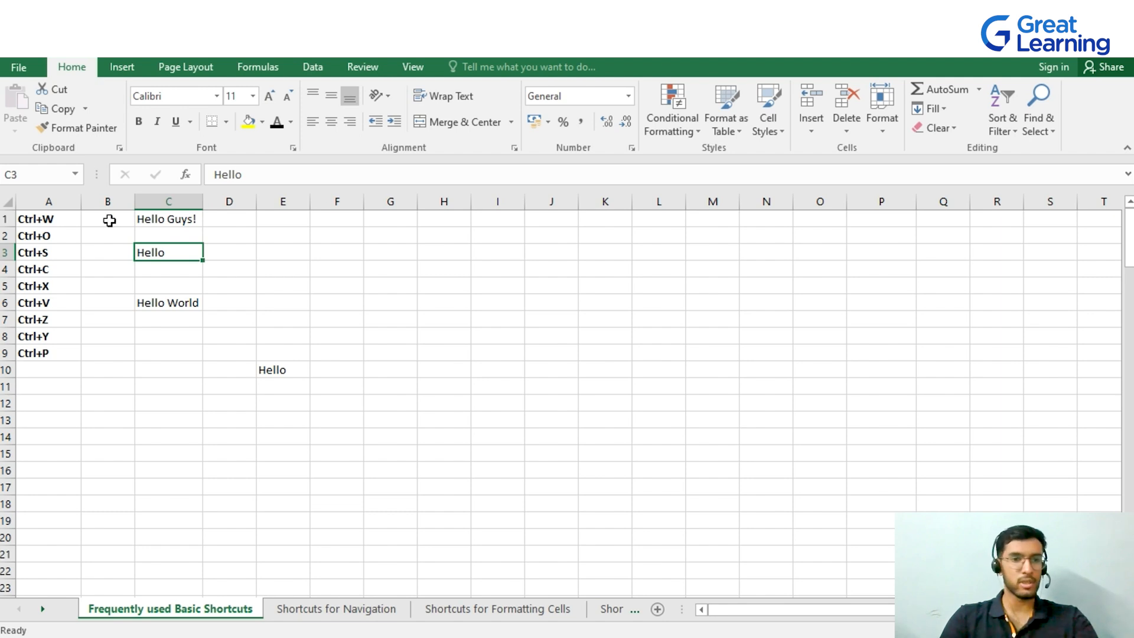
pyautogui.hotkey('ctrl', 'c')
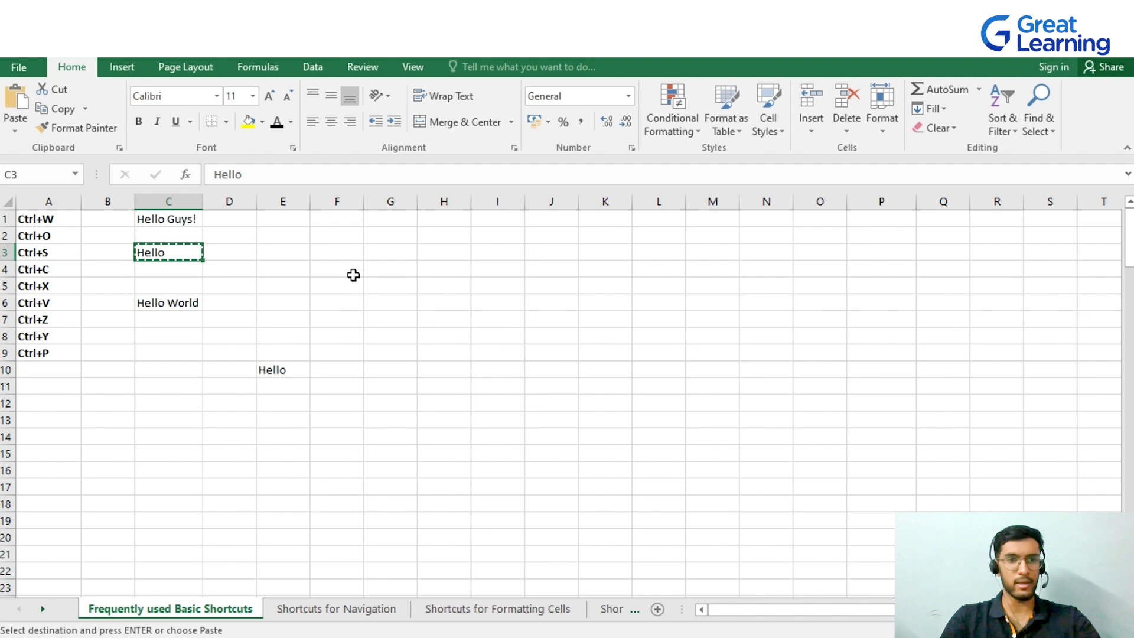
pyautogui.click(276, 247)
pyautogui.hotkey('ctrl', 'v')
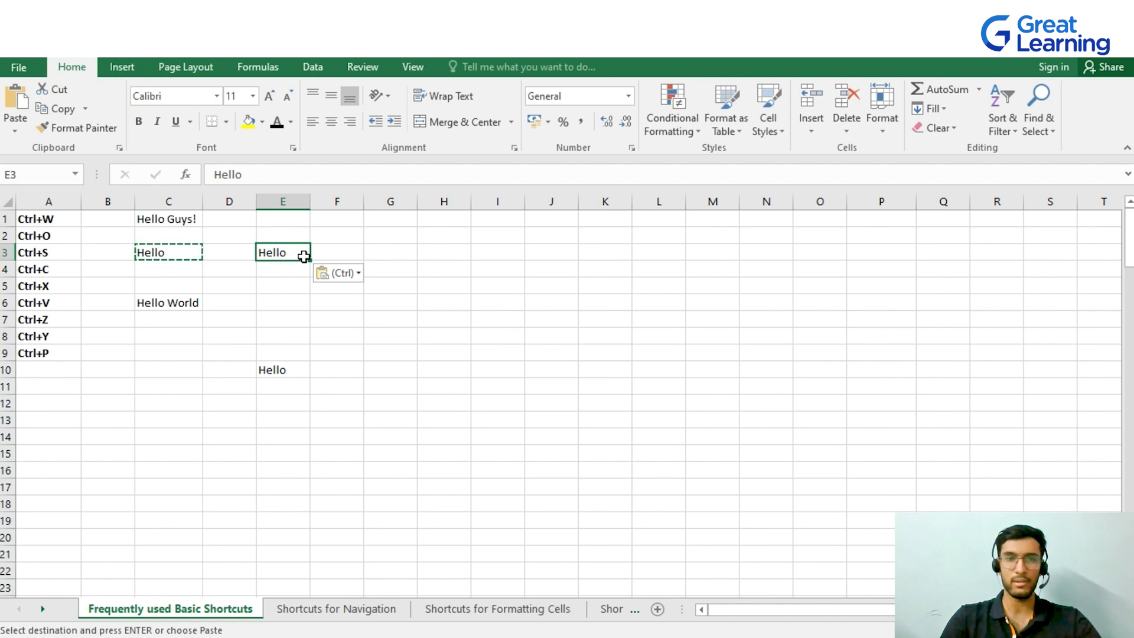
# - Cut the Hello entry from cell C3 and paste it into cell E4
pyautogui.click(187, 268)
pyautogui.click(183, 255)
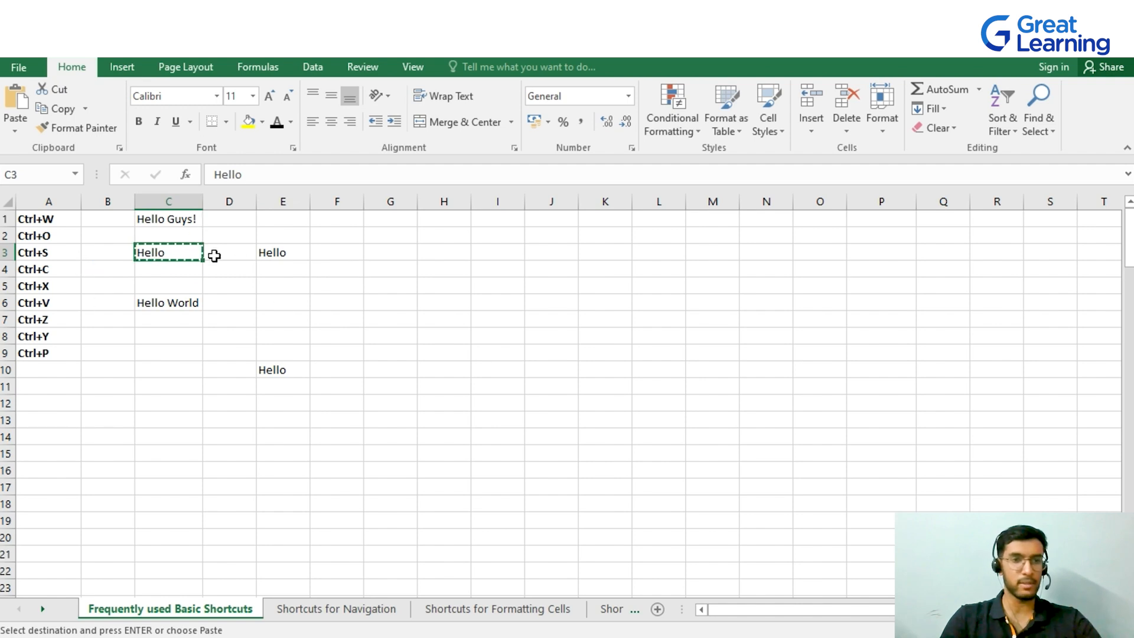
pyautogui.click(309, 270)
pyautogui.hotkey('ctrl', 'v')
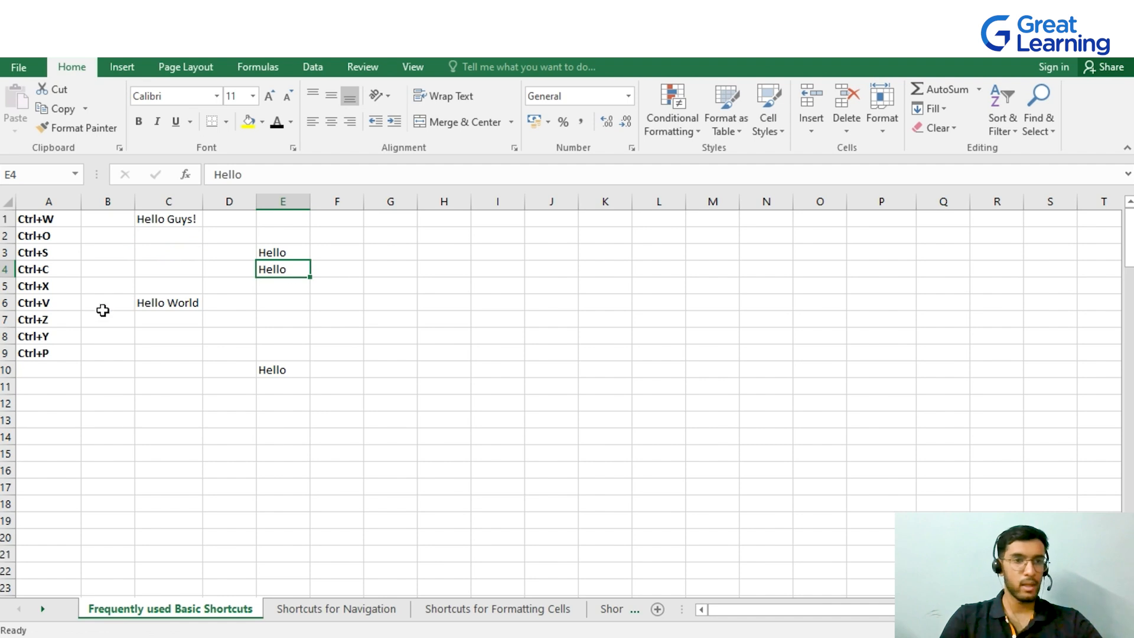
# - Copy the Hello entry from cell E4 and paste it into cell G3
pyautogui.click(59, 321)
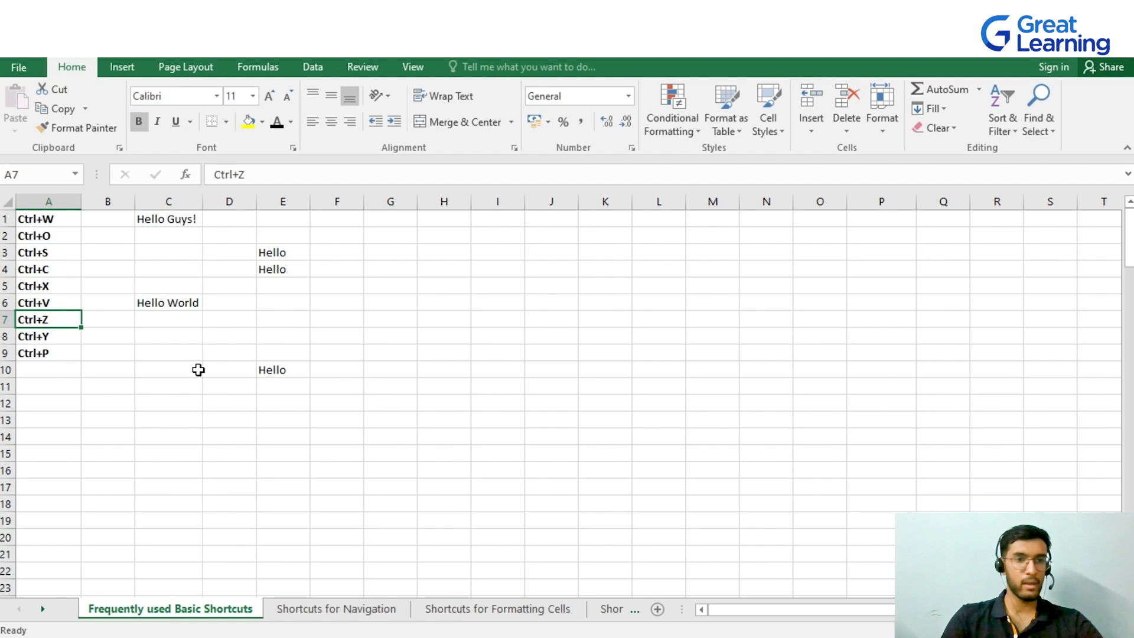
pyautogui.click(297, 267)
pyautogui.click(386, 256)
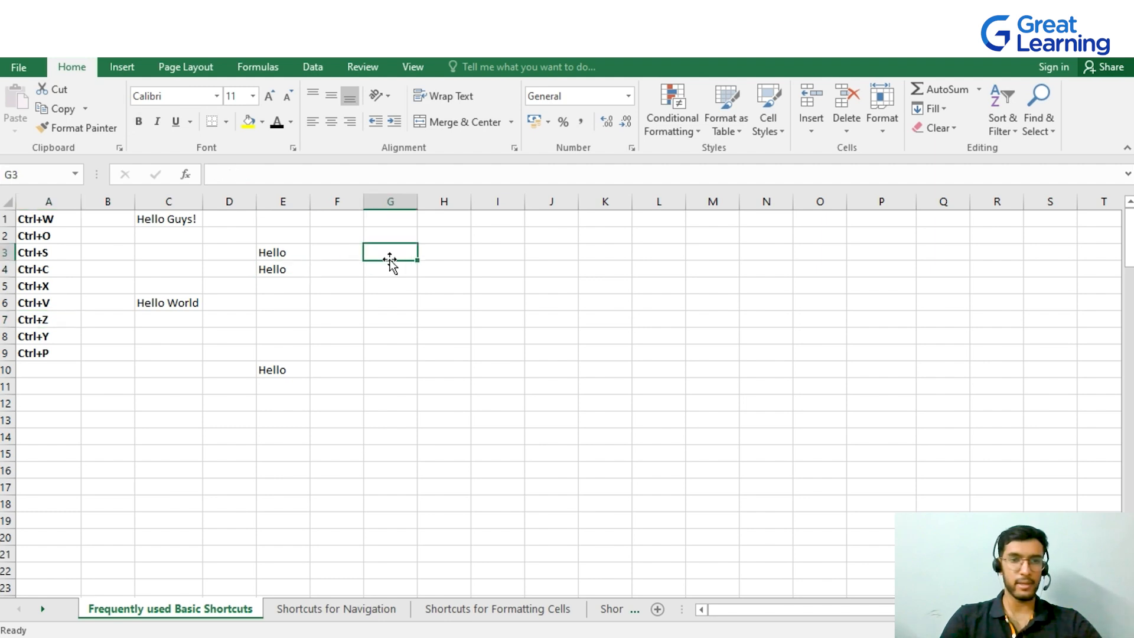
pyautogui.click(294, 273)
pyautogui.hotkey('ctrl', 'c')
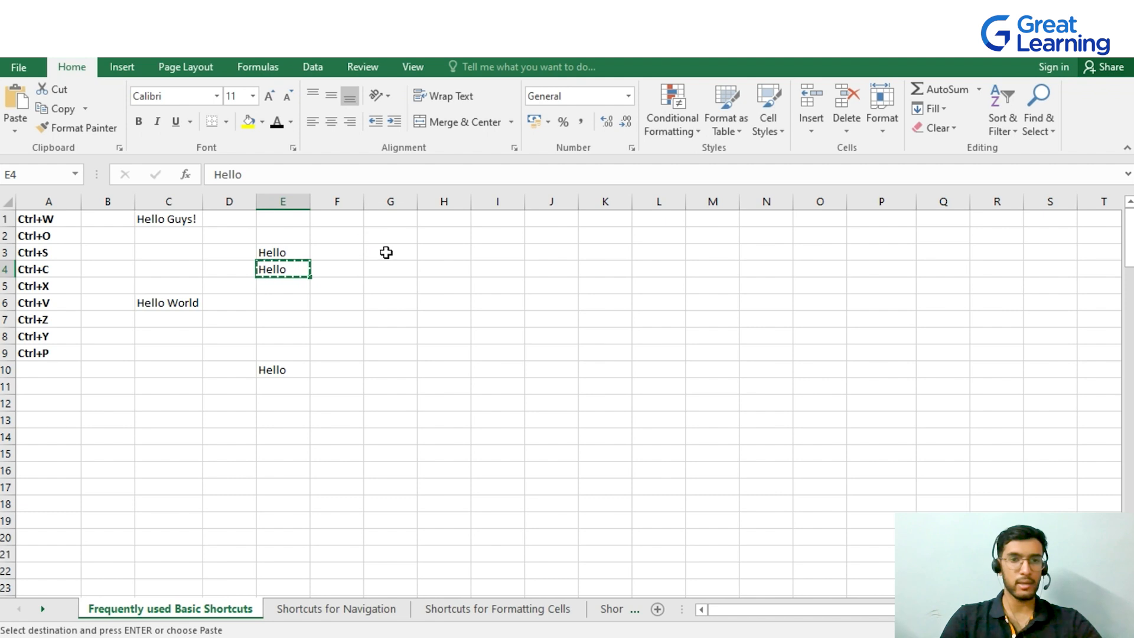
pyautogui.click(387, 253)
pyautogui.hotkey('ctrl', 'v')
pyautogui.press('Down')
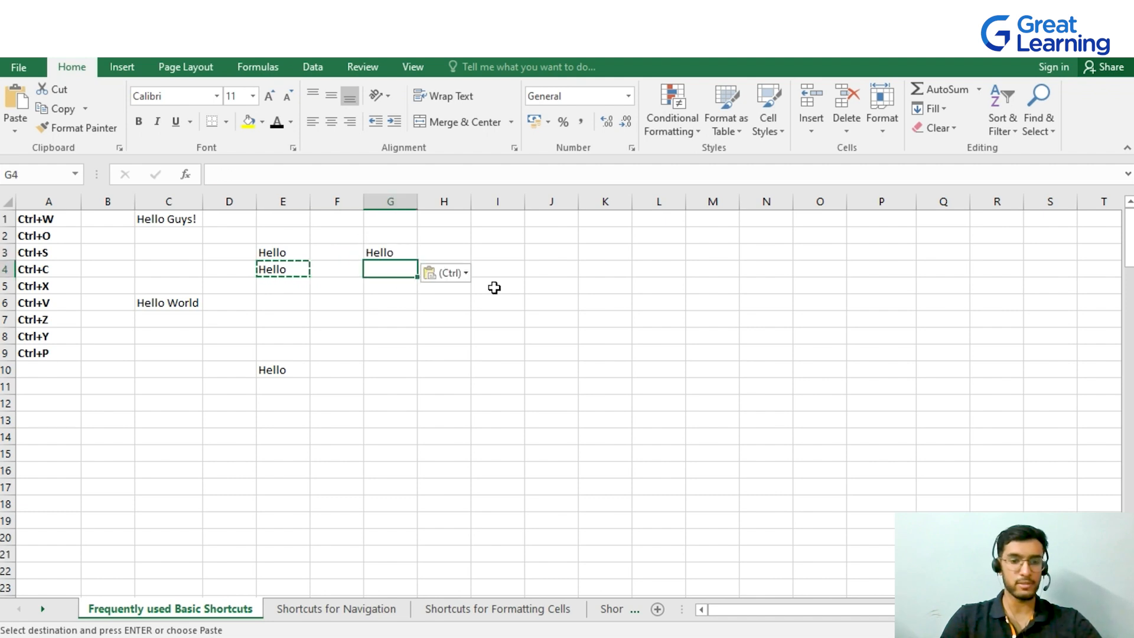
# - Paste the copied Hello entry into cells G4 and H3 as well
pyautogui.hotkey('ctrl', 'v')
pyautogui.press('Up')
pyautogui.press('Right')
pyautogui.click(449, 289)
pyautogui.press('Escape')
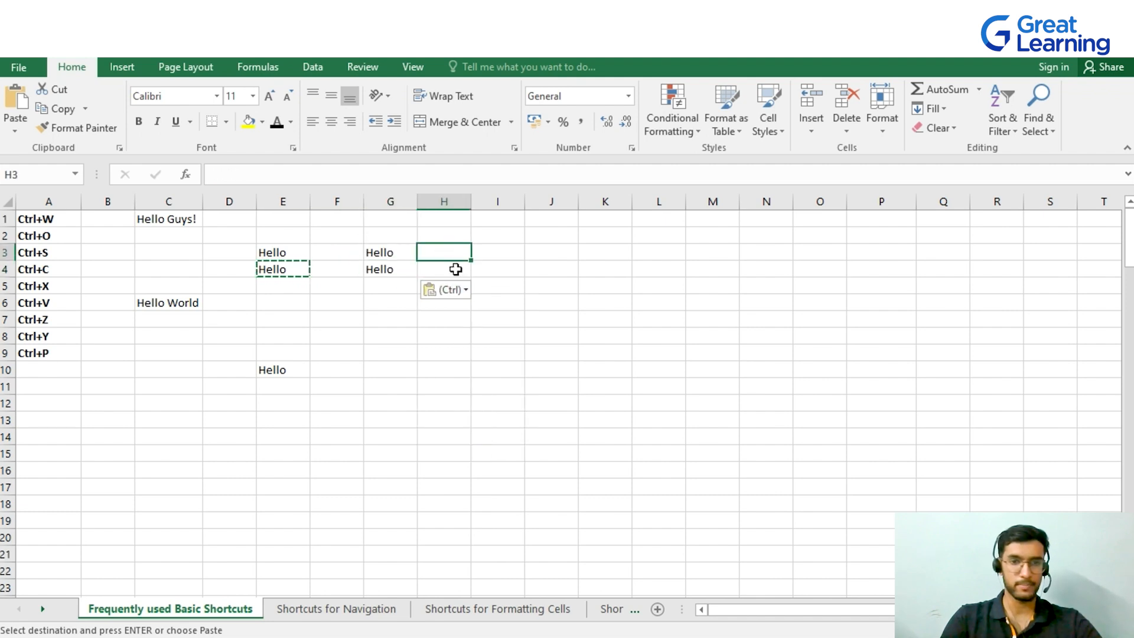
pyautogui.hotkey('ctrl', 'v')
pyautogui.click(429, 288)
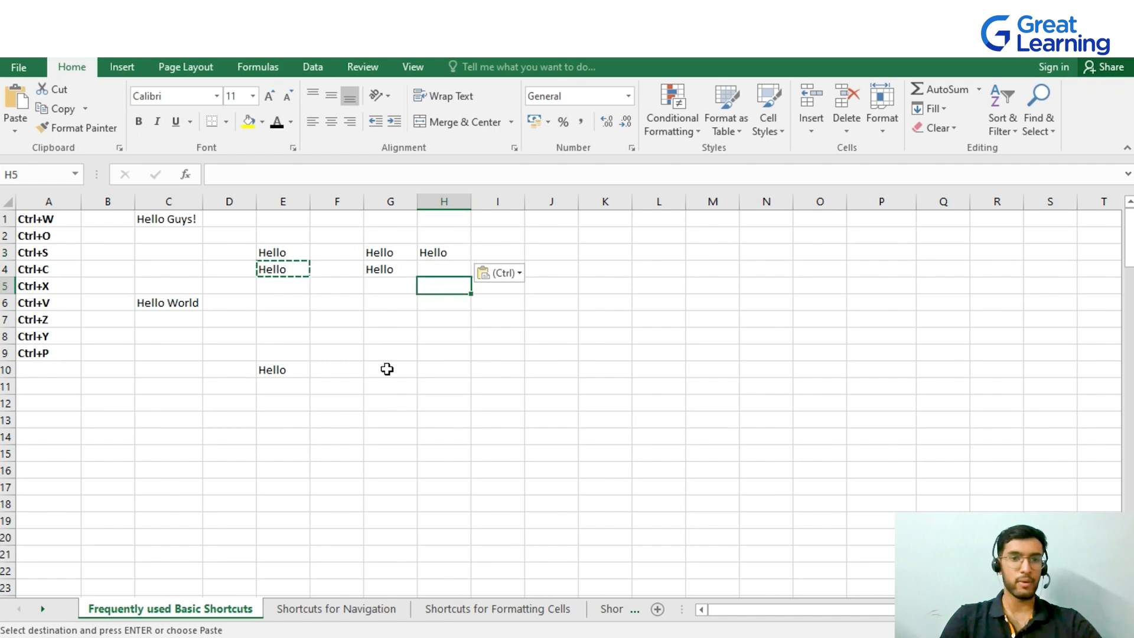
# - Undo the last three pastes in cells H3, G4 and G3
pyautogui.hotkey('ctrl', 'z')
pyautogui.hotkey('ctrl', 'z')
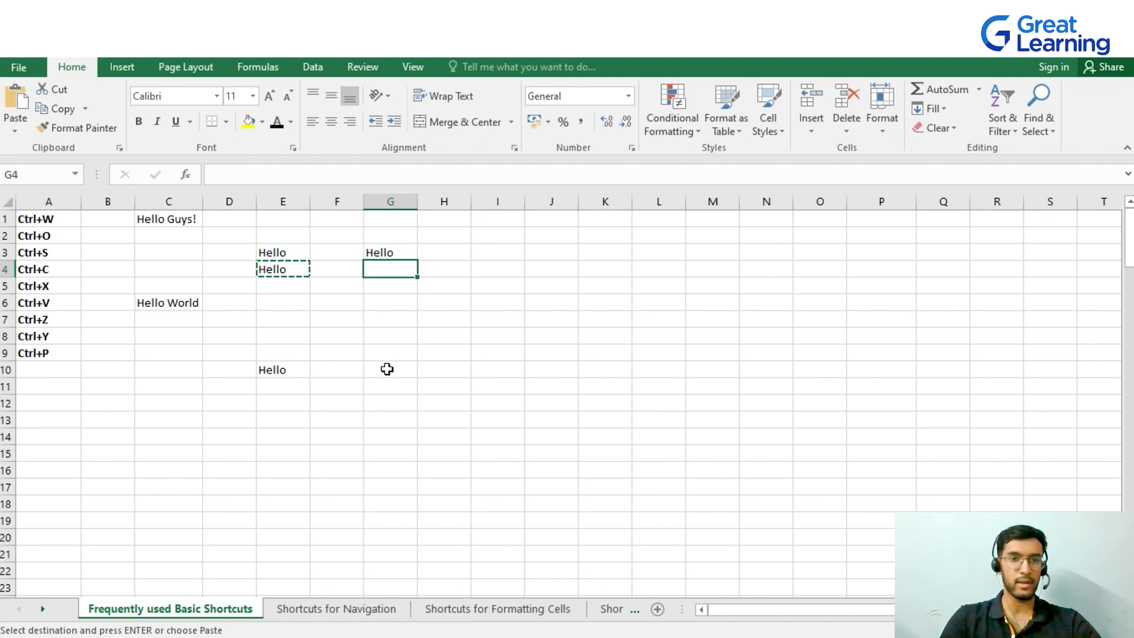
pyautogui.hotkey('ctrl', 'z')
pyautogui.click(343, 268)
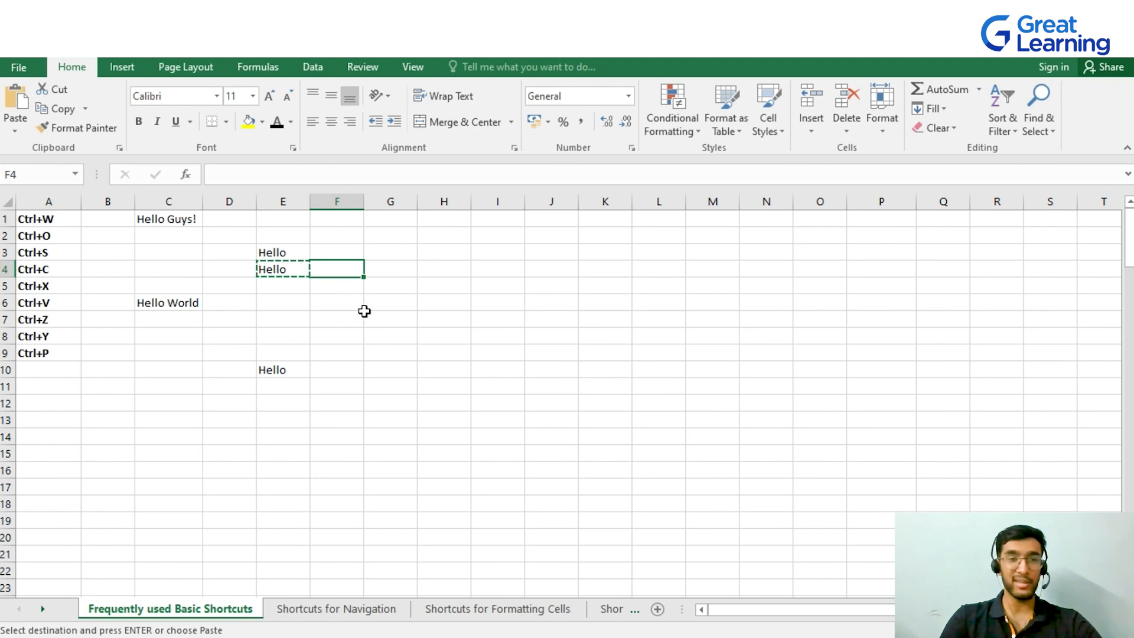
pyautogui.click(369, 290)
pyautogui.click(349, 271)
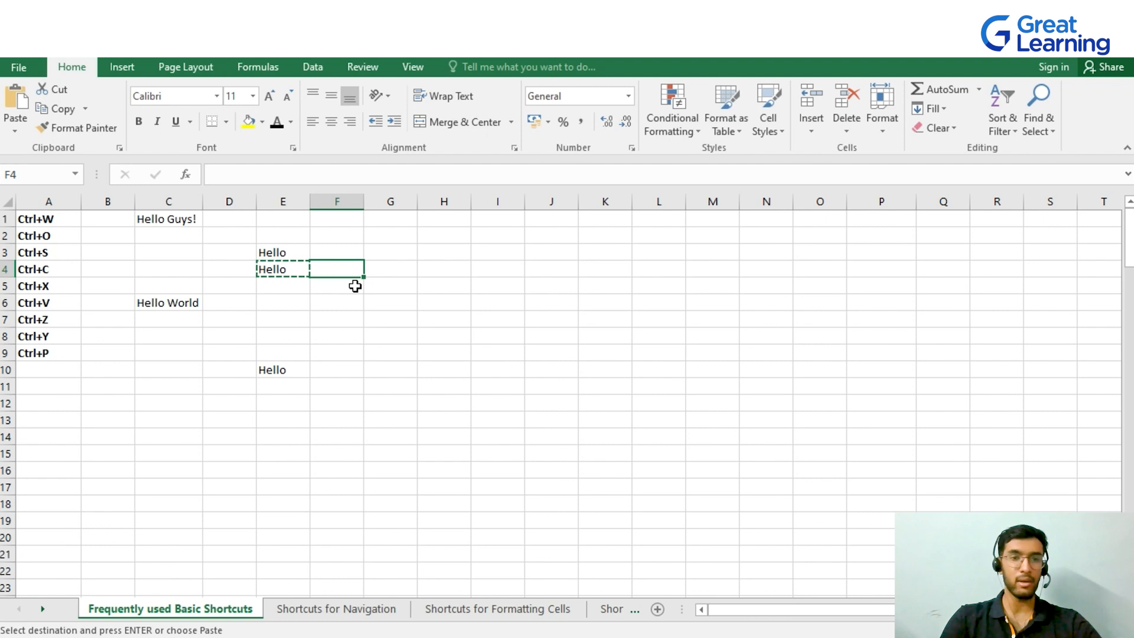
# - Put Hello back into cells G3, G4 and H3
pyautogui.press('Up')
pyautogui.press('Right')
pyautogui.hotkey('ctrl', 'v')
pyautogui.press('Down')
pyautogui.hotkey('ctrl', 'v')
pyautogui.press('Up')
pyautogui.press('Right')
pyautogui.hotkey('ctrl', 'v')
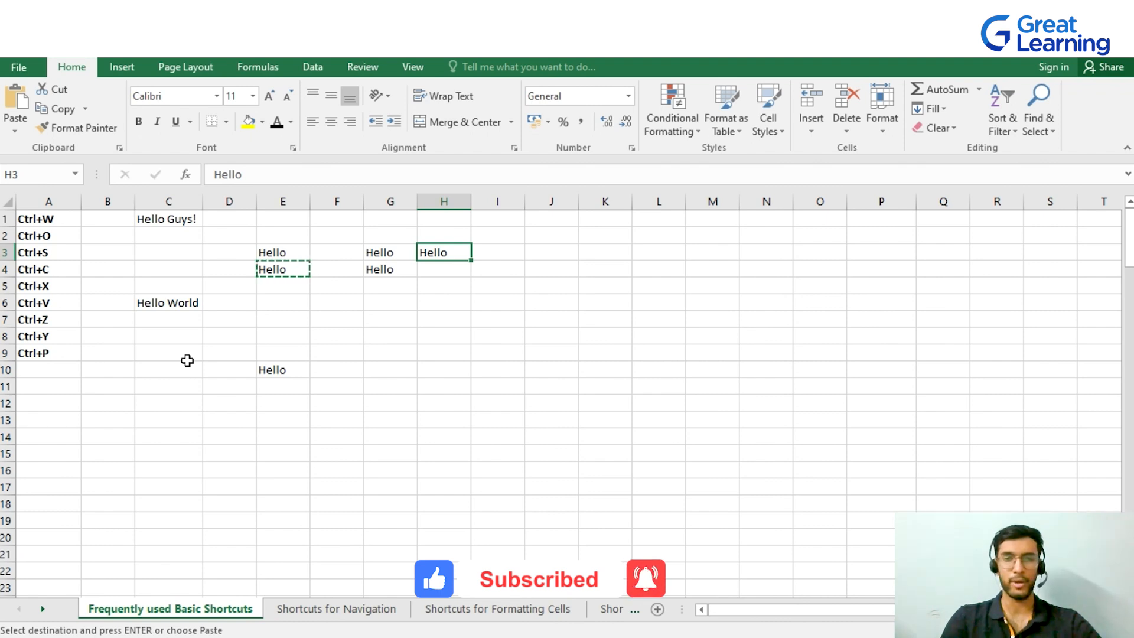
# - Start printing the active sheet with Microsoft Print to PDF
pyautogui.hotkey('ctrl', 'p')
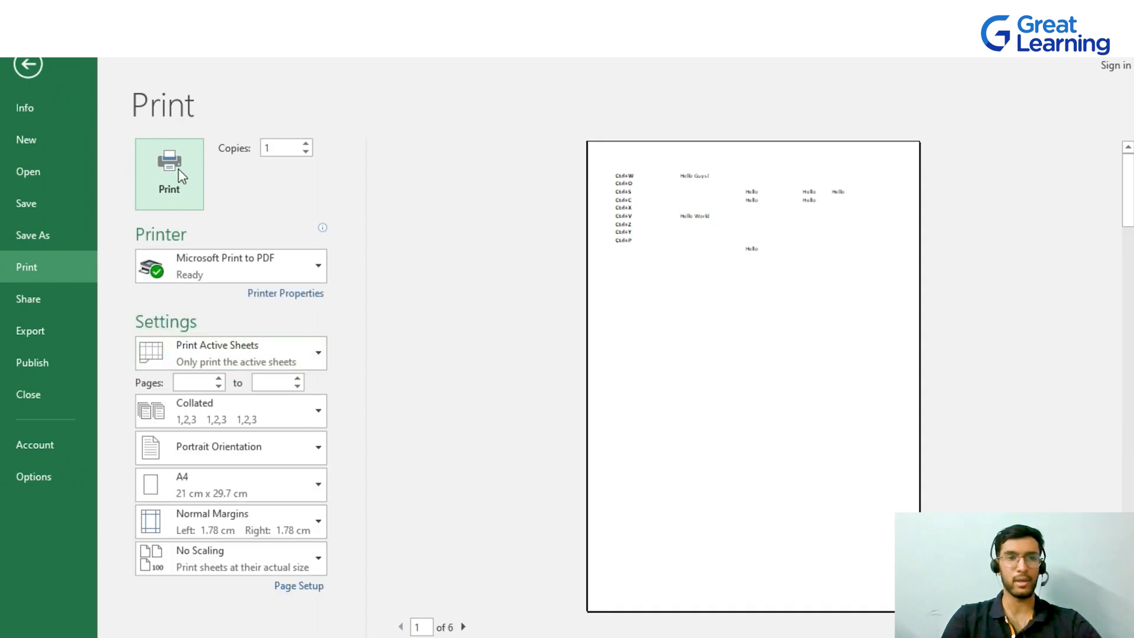
pyautogui.click(184, 175)
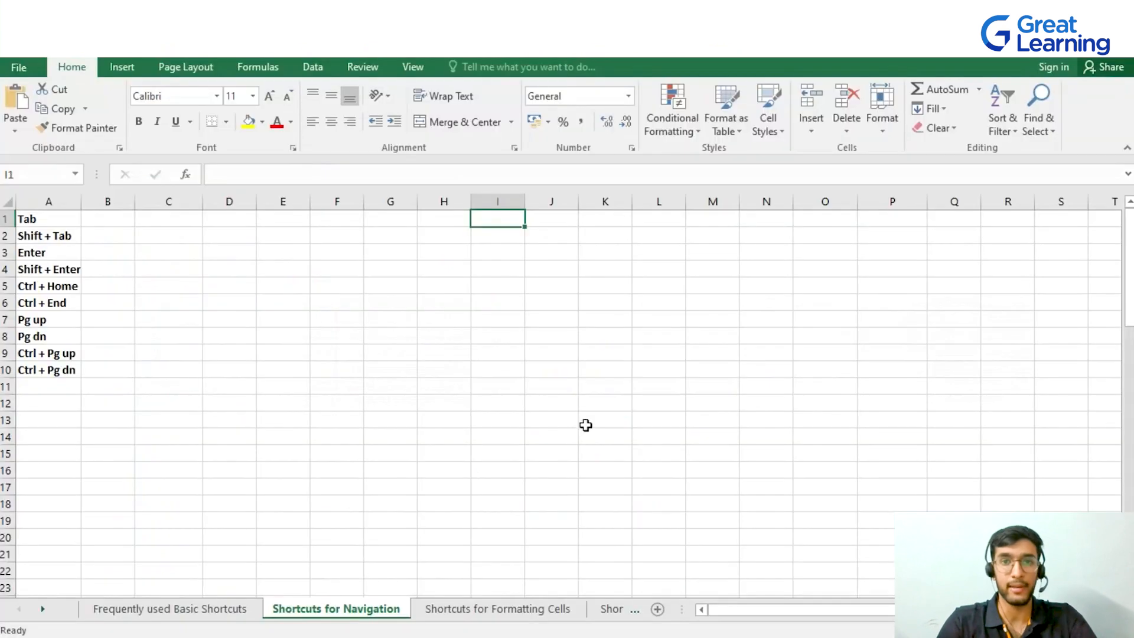
# - Move the selection cell by cell along row 1 of the Shortcuts for Navigation sheet to N1
pyautogui.hotkey('shift', 'Tab')
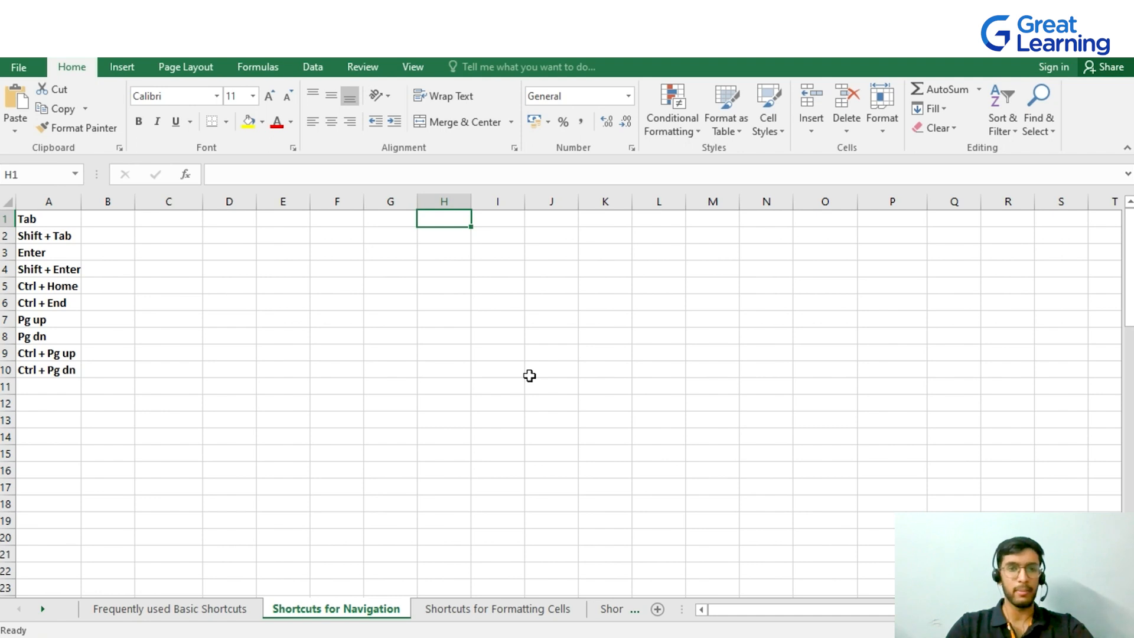
pyautogui.press('Tab')
pyautogui.press('Tab')
pyautogui.press('Tab')
pyautogui.press('Tab')
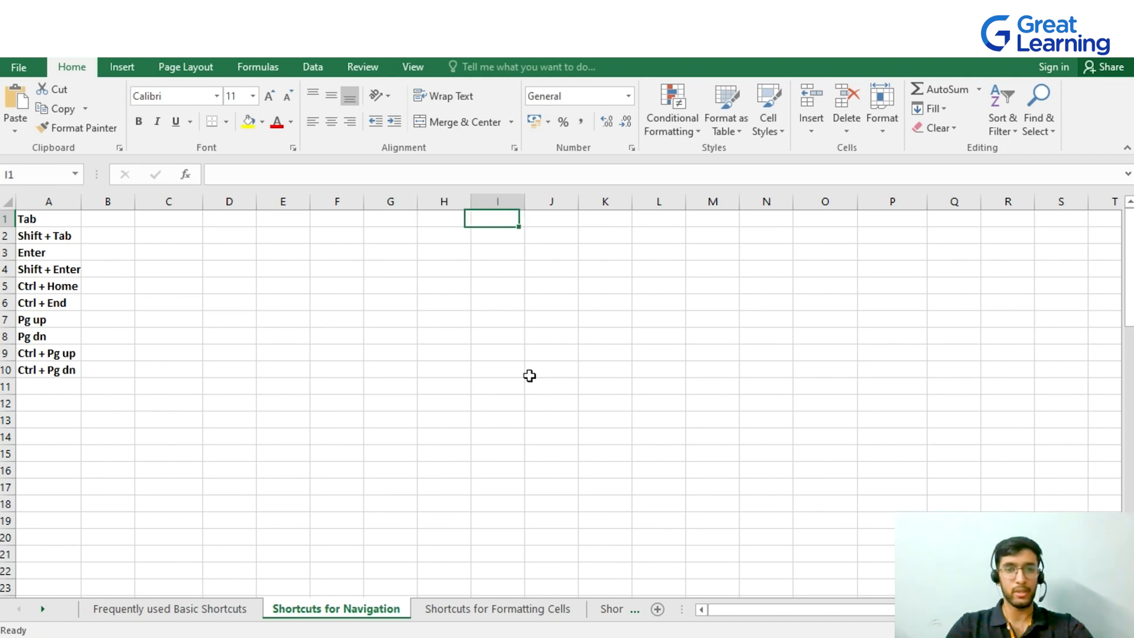
pyautogui.press('Tab')
pyautogui.press('Tab')
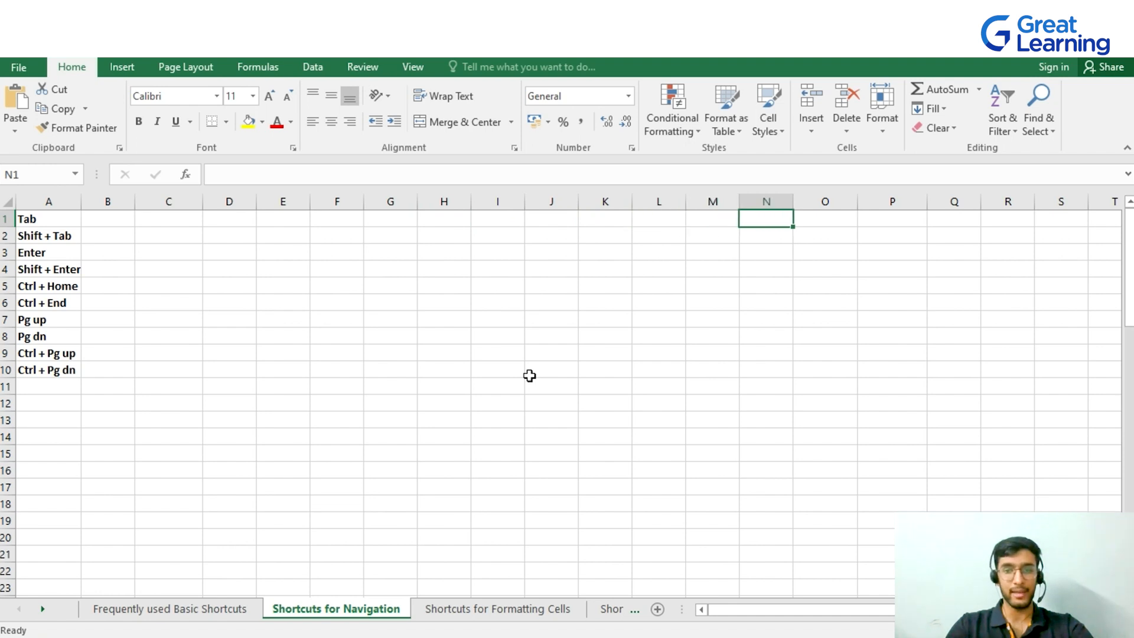
# - Move the selection cell by cell back along row 1 to cell G1
pyautogui.hotkey('shift', 'Tab')
pyautogui.hotkey('shift', 'Tab')
pyautogui.hotkey('shift', 'Tab')
pyautogui.hotkey('shift', 'Tab')
pyautogui.hotkey('shift', 'Tab')
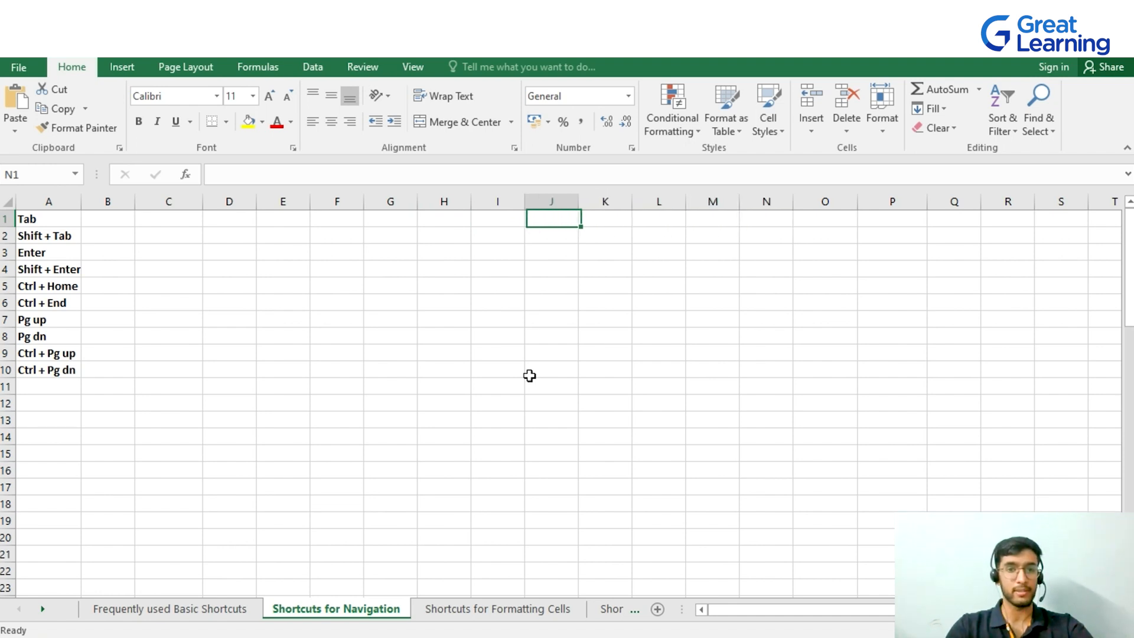
pyautogui.hotkey('shift', 'Tab')
pyautogui.hotkey('shift', 'Tab')
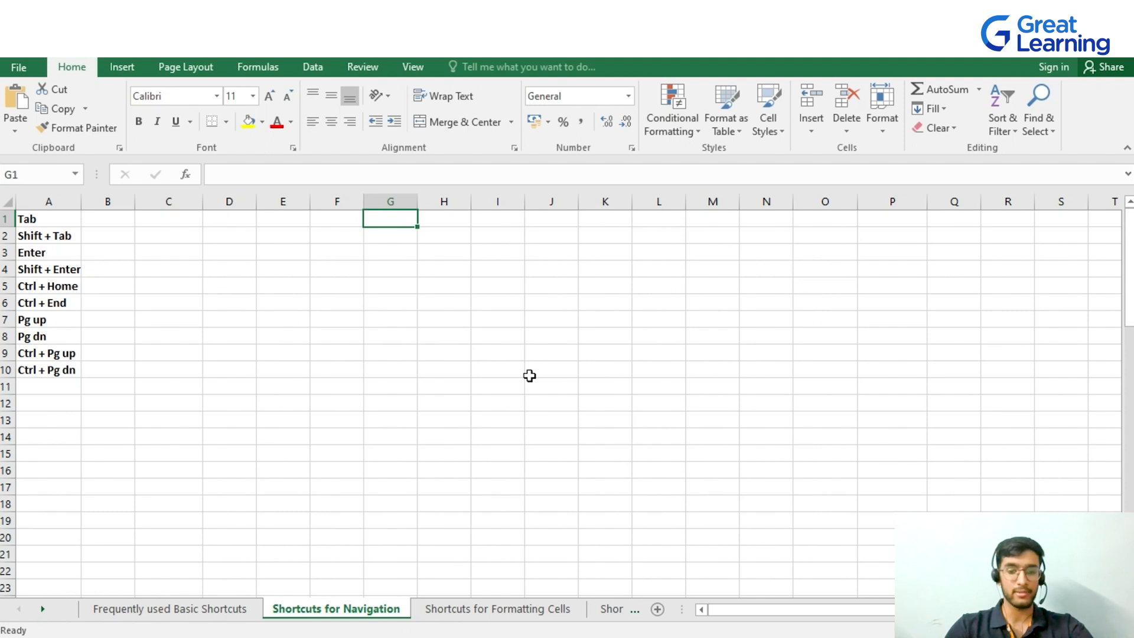
# - Enter M1, M2 and M3 in cells G1, H1 and I1
pyautogui.write('M!')
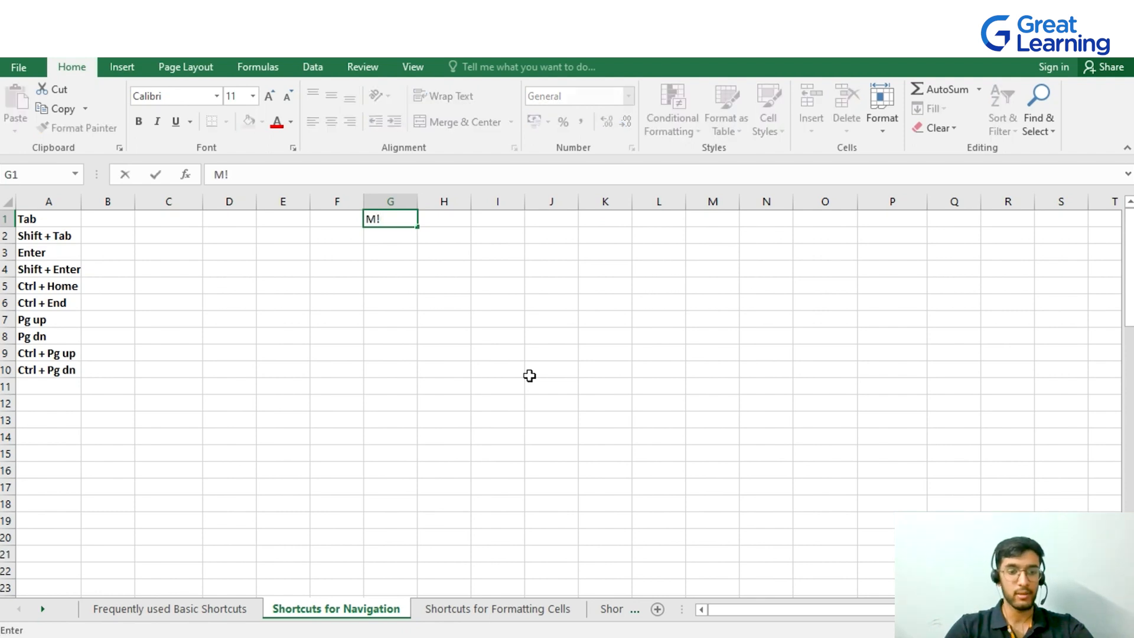
pyautogui.write('1')
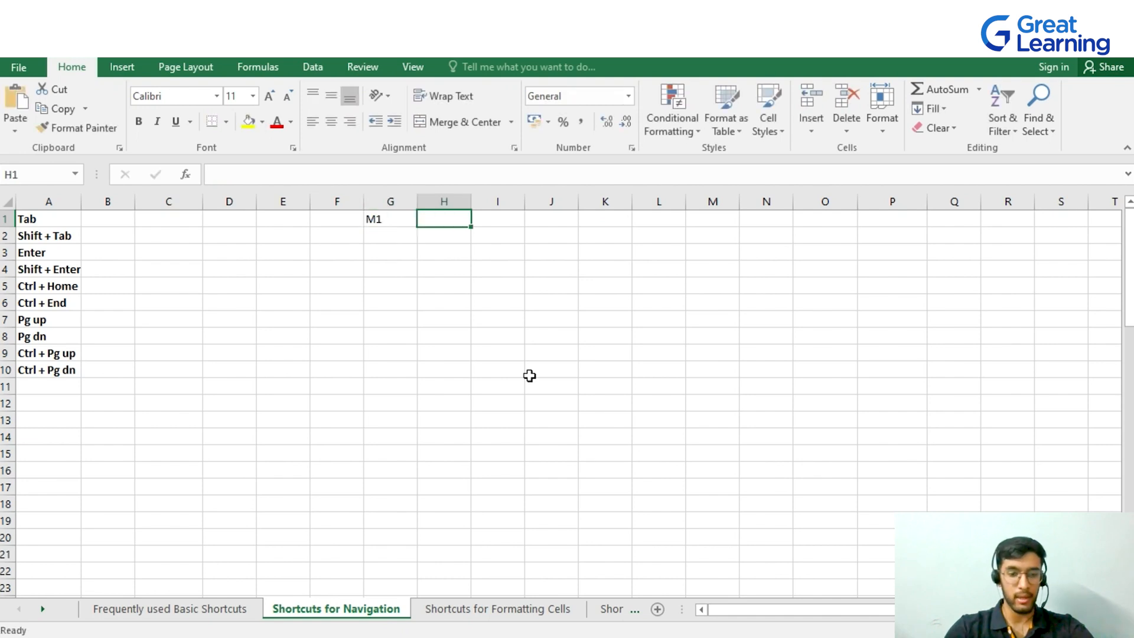
pyautogui.write('M2')
pyautogui.press('Tab')
pyautogui.write('M')
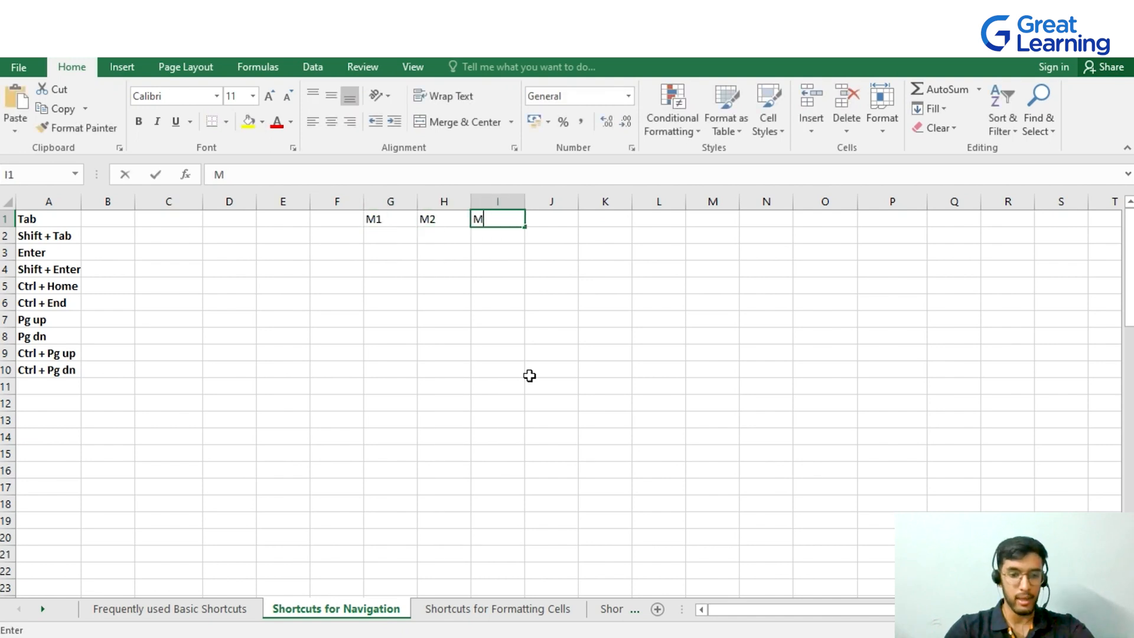
pyautogui.write('3')
pyautogui.press('Tab')
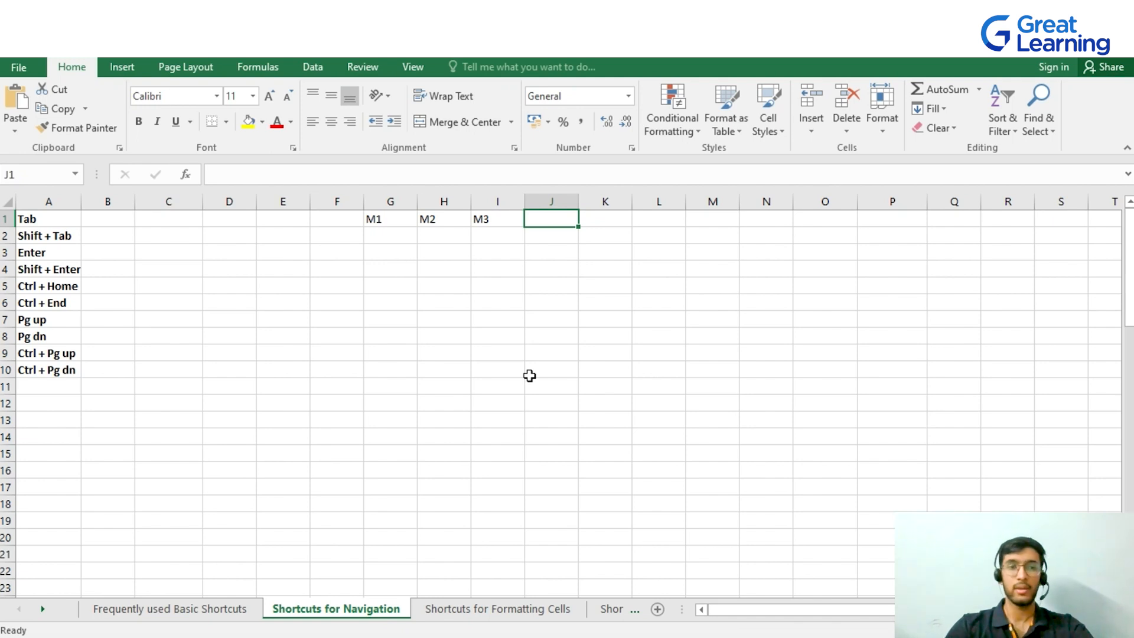
# - Move the selection back along row 1 to H1 and cell by cell down column H to H17
pyautogui.hotkey('shift', 'Tab')
pyautogui.hotkey('shift', 'Tab')
pyautogui.press('Return')
pyautogui.press('Return')
pyautogui.press('Return')
pyautogui.press('Return')
pyautogui.press('Return')
pyautogui.press('Return')
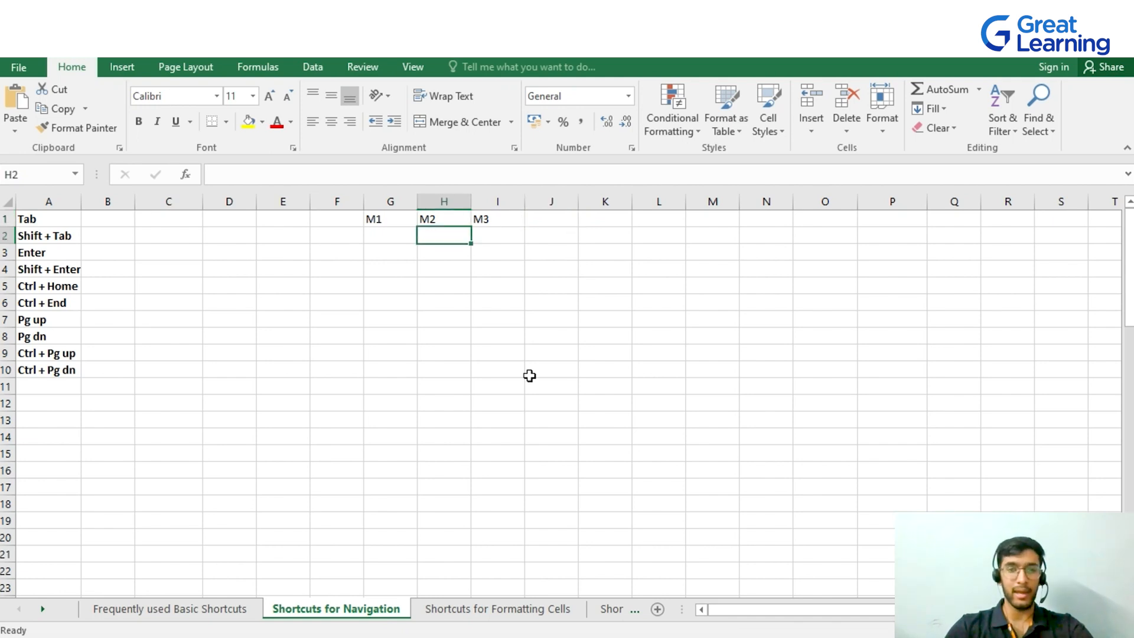
pyautogui.press('Return')
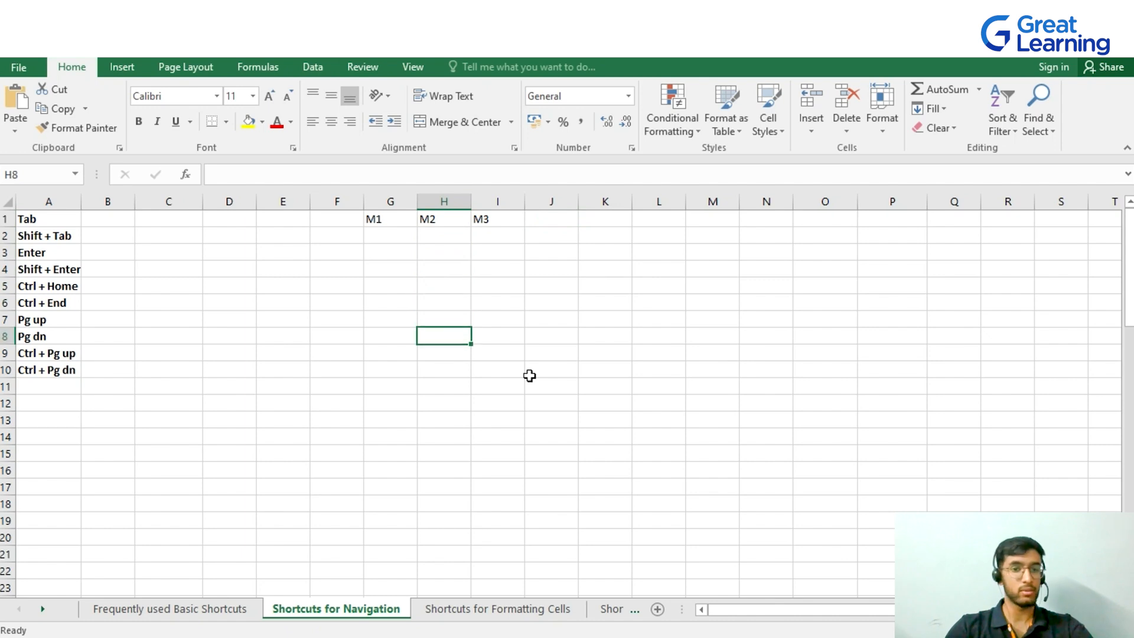
pyautogui.press('Return')
pyautogui.press('Return')
pyautogui.press('Return')
pyautogui.press('Return')
pyautogui.press('Return')
pyautogui.press('Return')
pyautogui.press('Return')
pyautogui.press('Return')
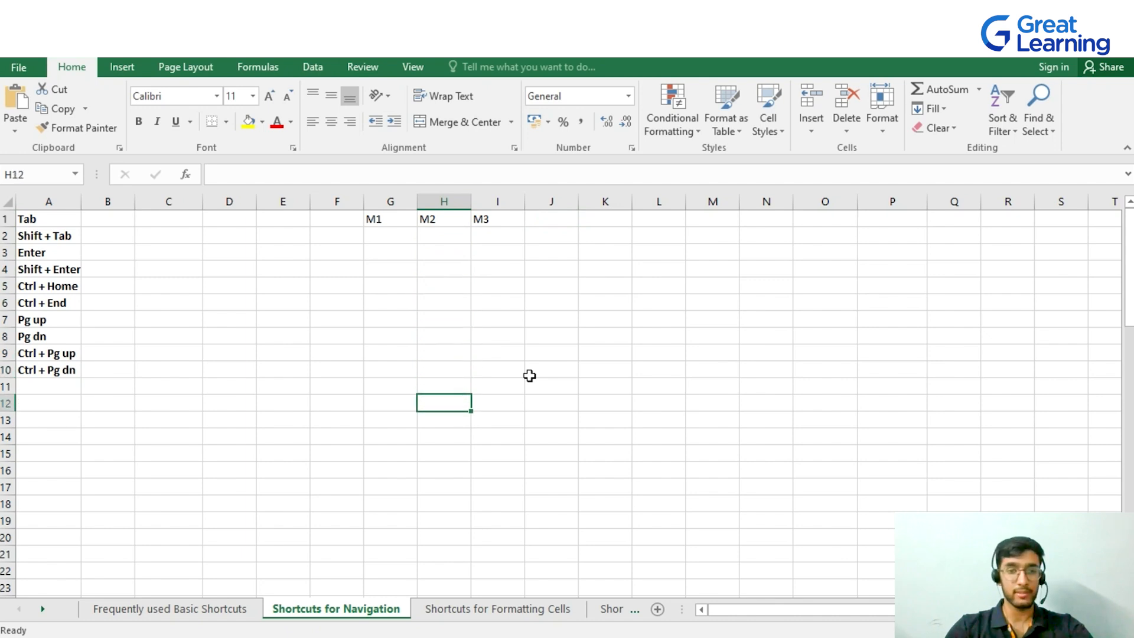
pyautogui.press('Return')
# - Move the selection cell by cell back up column H to H3
pyautogui.hotkey('shift', 'Return')
pyautogui.hotkey('shift', 'Return')
pyautogui.hotkey('shift', 'Return')
pyautogui.hotkey('shift', 'Return')
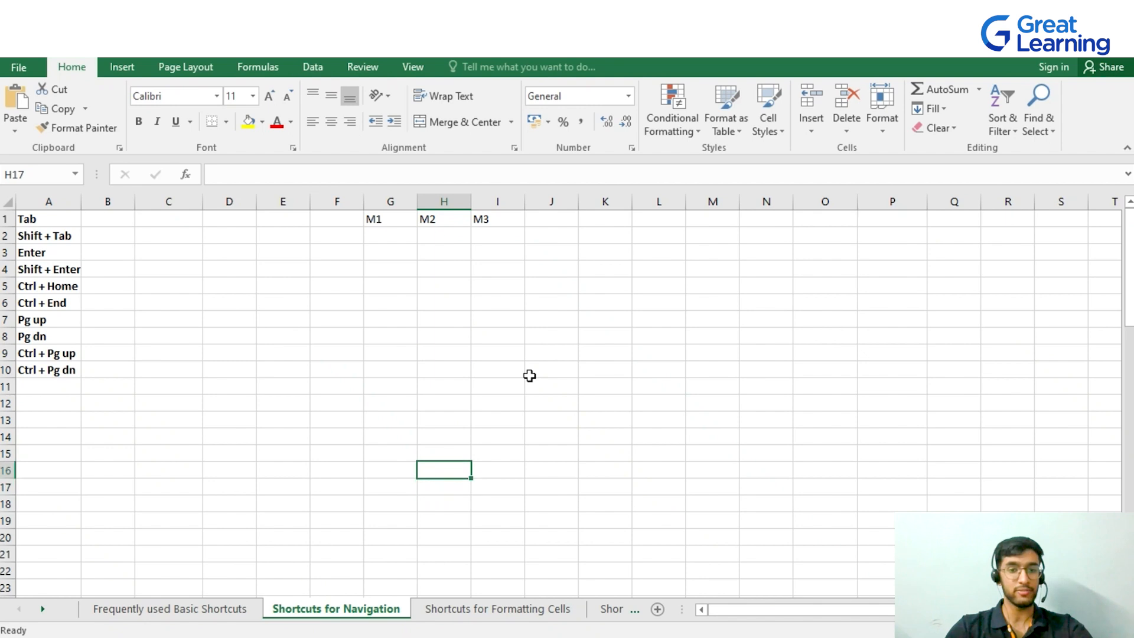
pyautogui.hotkey('shift', 'Return')
pyautogui.hotkey('shift', 'Return')
pyautogui.hotkey('shift', 'Return')
pyautogui.hotkey('shift', 'Return')
pyautogui.hotkey('shift', 'Return')
pyautogui.hotkey('shift', 'Return')
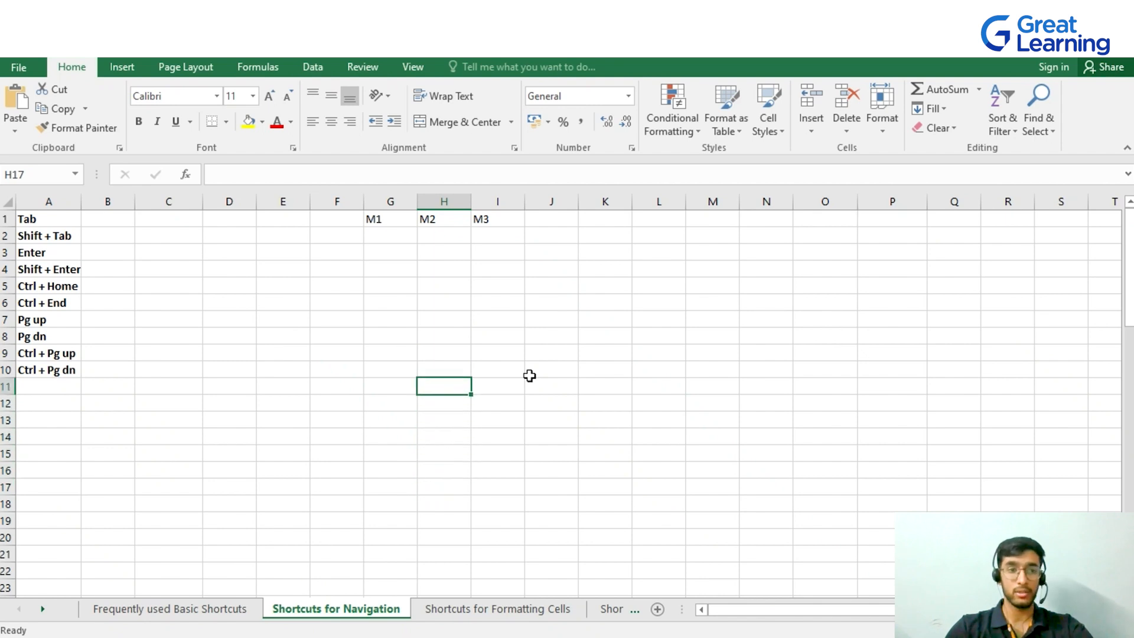
pyautogui.hotkey('shift', 'Return')
pyautogui.hotkey('shift', 'Return')
pyautogui.hotkey('shift', 'Return')
pyautogui.hotkey('shift', 'Return')
pyautogui.hotkey('shift', 'Return')
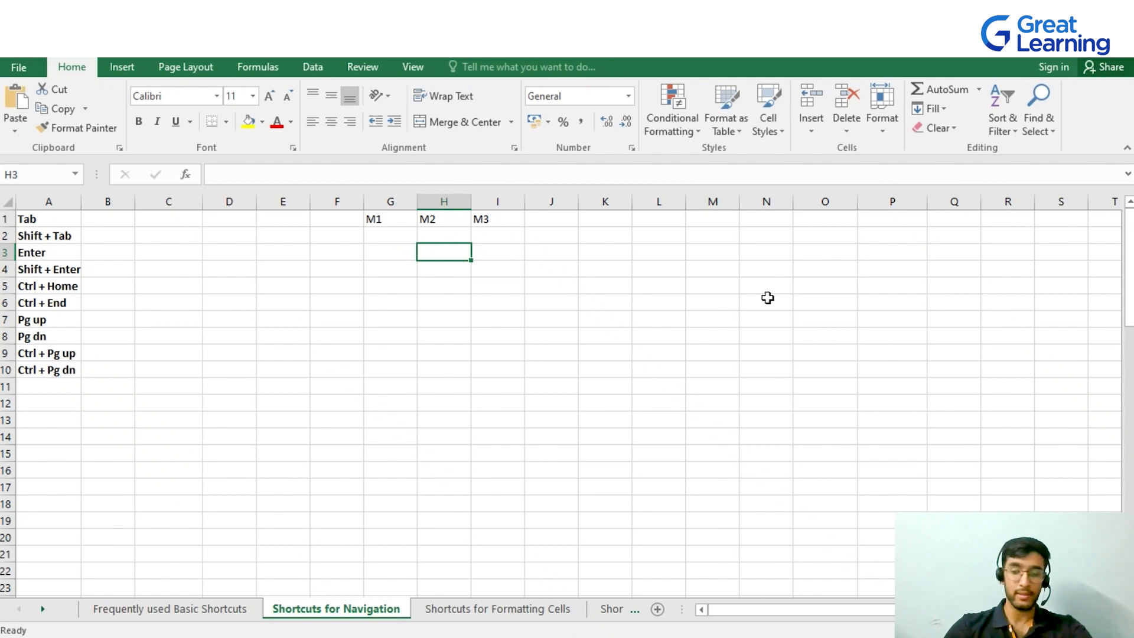
# - Jump to cell A1, to the last used cell of the sheet, and back to A1
pyautogui.hotkey('ctrl', 'Home')
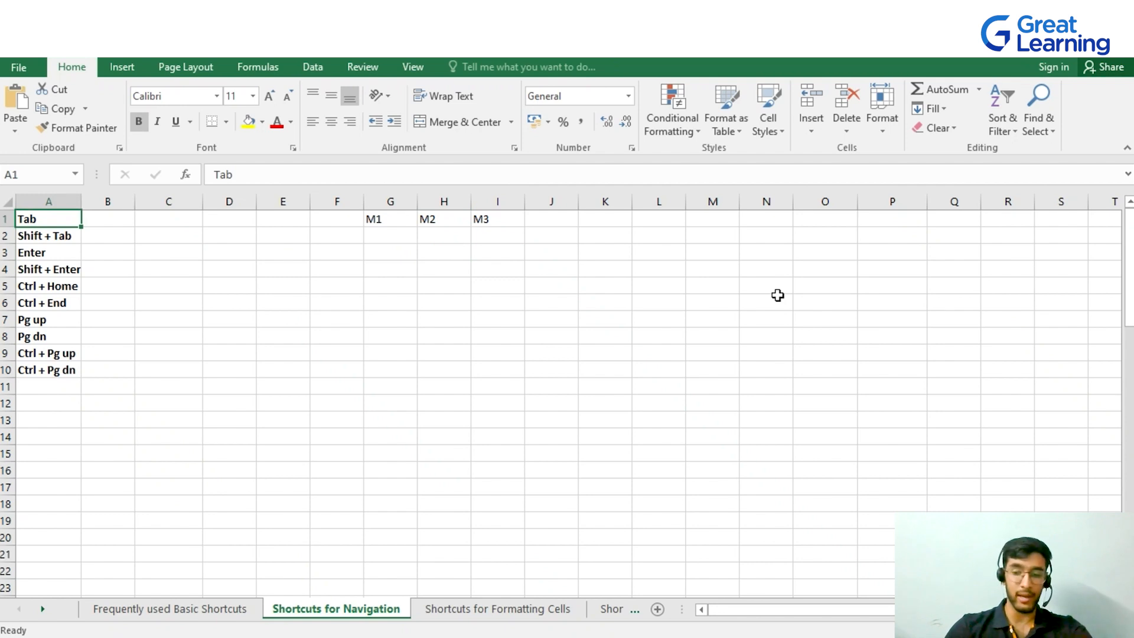
pyautogui.hotkey('ctrl', 'End')
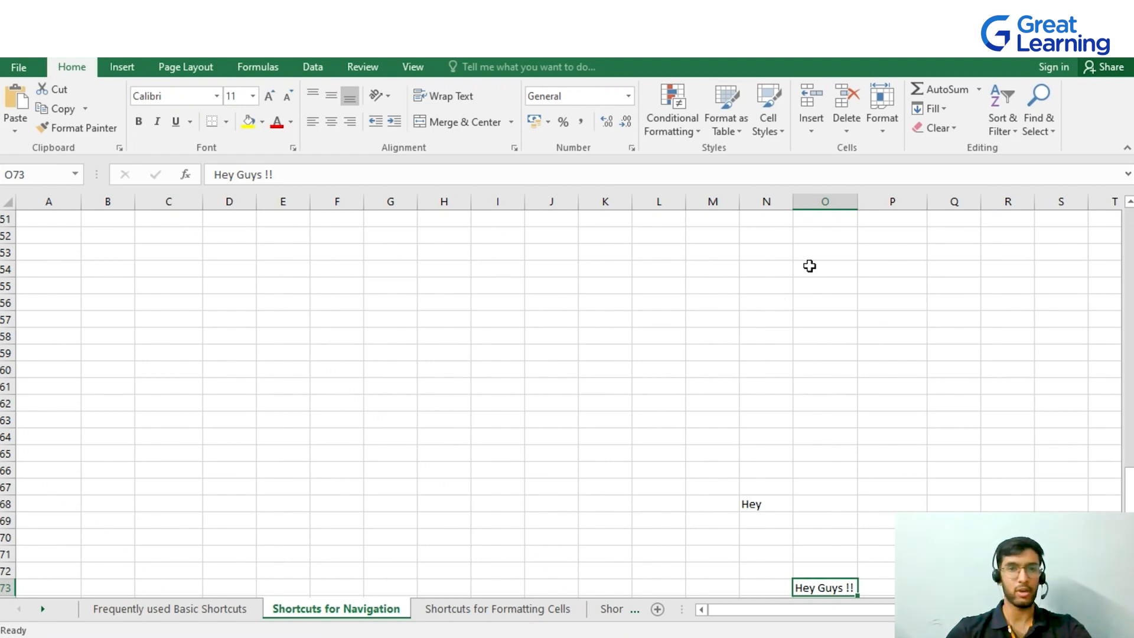
pyautogui.hotkey('ctrl', 'Home')
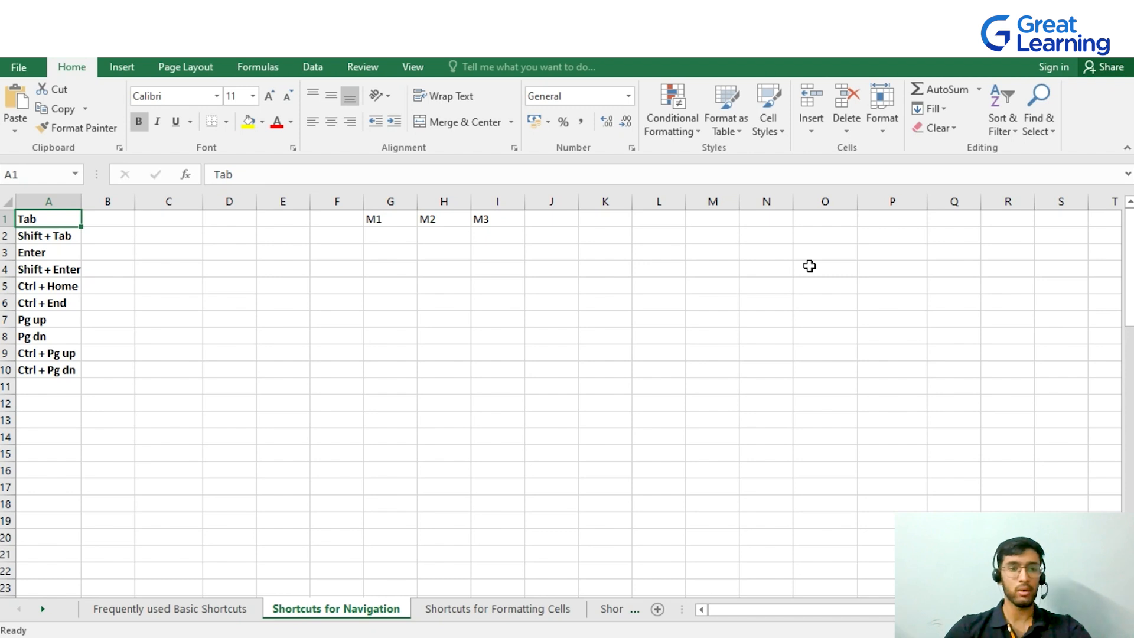
# - Page down the sheet screen by screen to cell A116 and page back up to A1
pyautogui.press('pagedown')
pyautogui.press('pagedown')
pyautogui.press('pagedown')
pyautogui.press('pagedown')
pyautogui.press('pagedown')
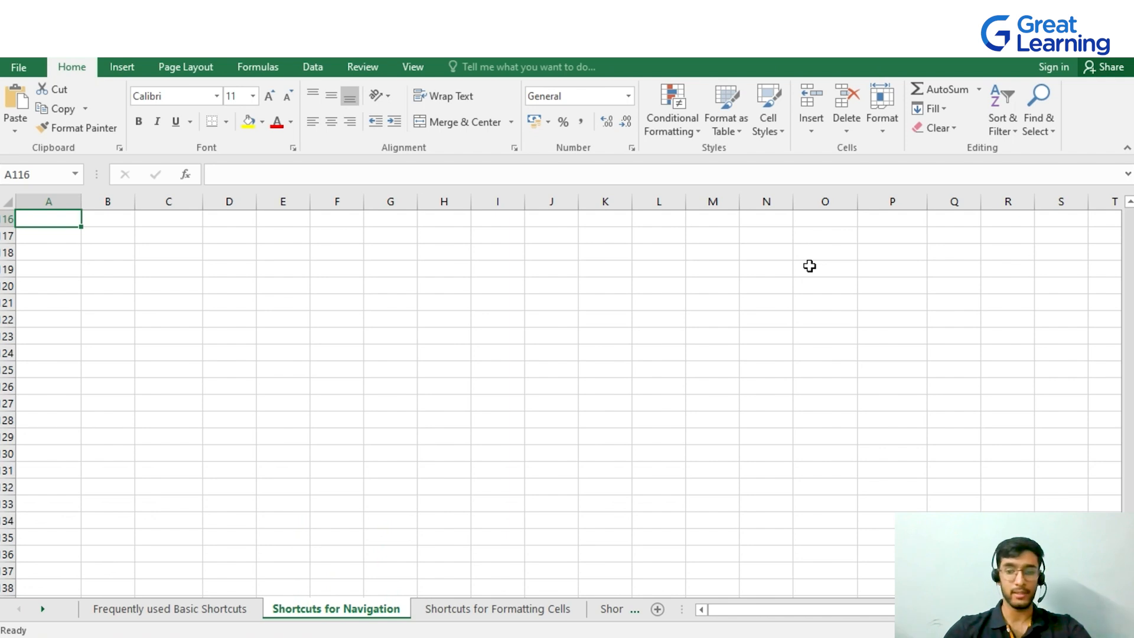
pyautogui.press('pageup')
pyautogui.press('pageup')
pyautogui.press('pageup')
pyautogui.press('pageup')
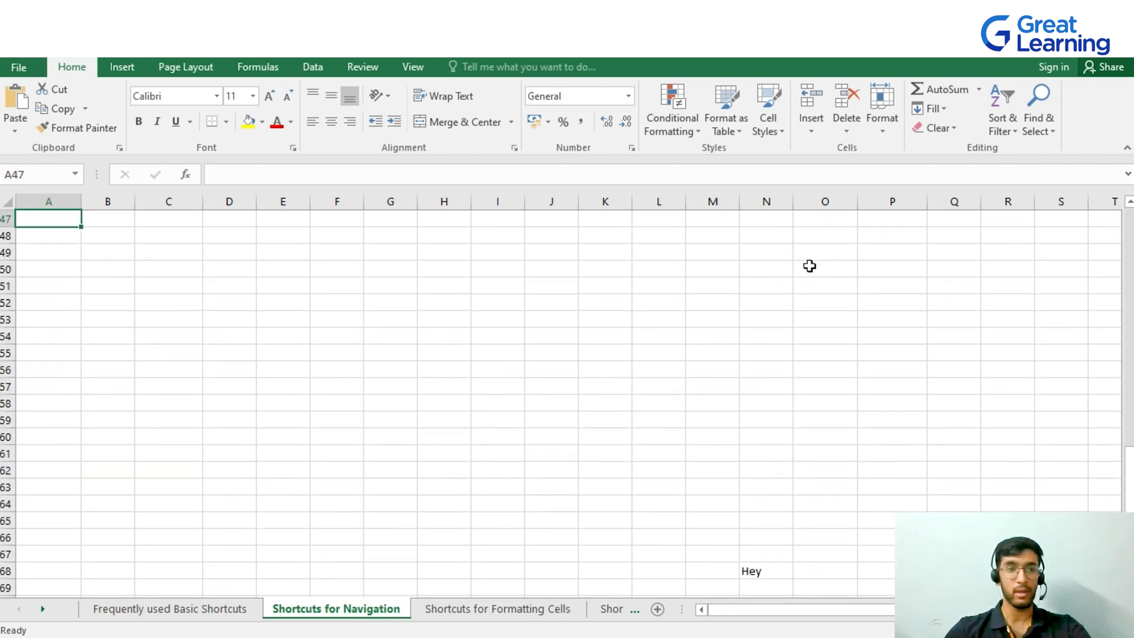
pyautogui.press('pageup')
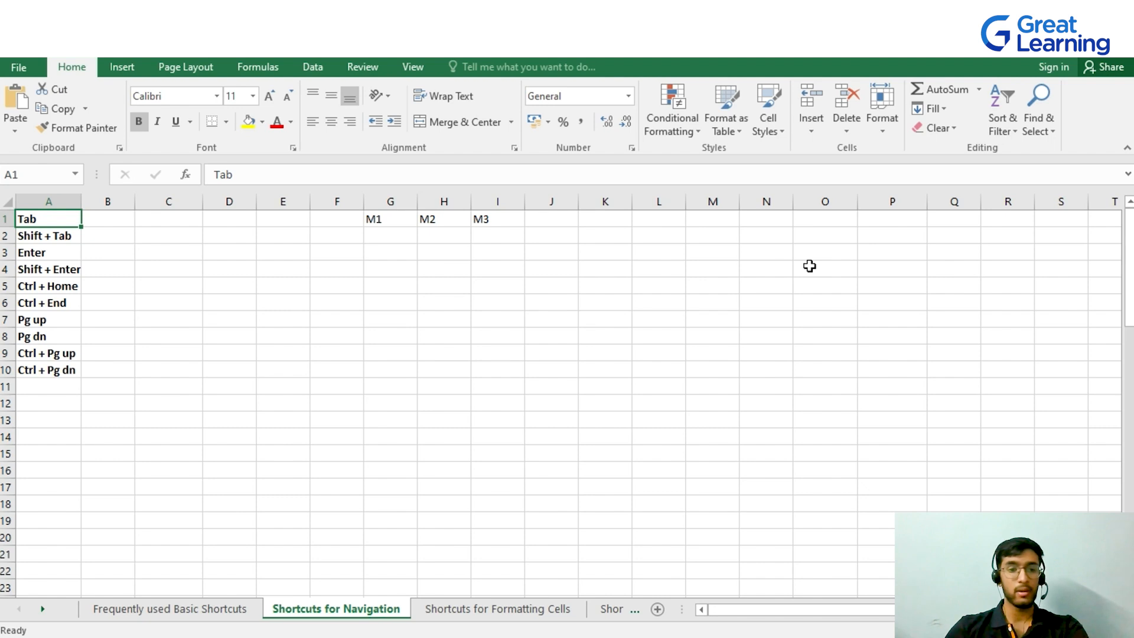
# - Switch to the Frequently used Basic Shortcuts sheet, step forward through the sheets to Shortcuts for selection and per, and step back
pyautogui.hotkey('ctrl', 'pageup')
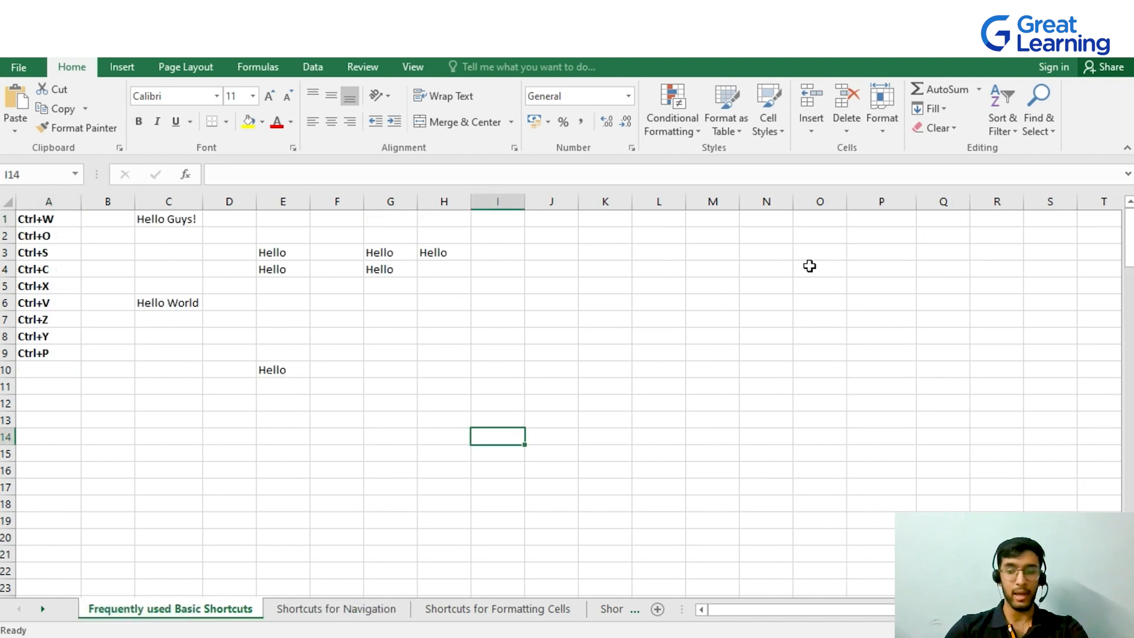
pyautogui.hotkey('ctrl', 'pagedown')
pyautogui.hotkey('ctrl', 'pagedown')
pyautogui.hotkey('ctrl', 'pagedown')
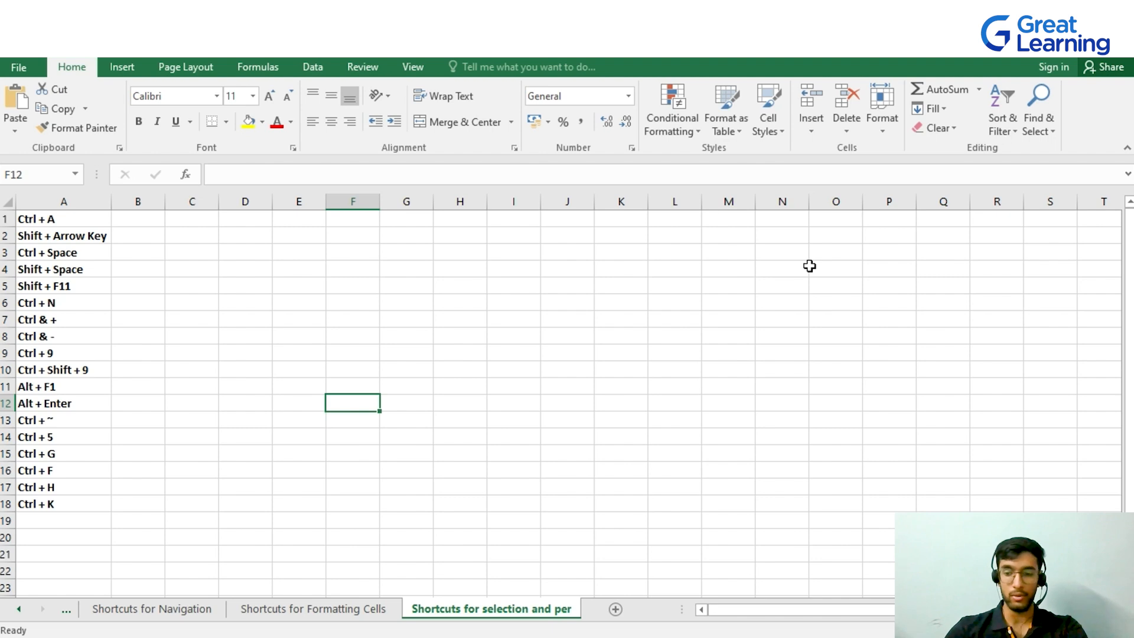
pyautogui.hotkey('ctrl', 'pageup')
pyautogui.hotkey('ctrl', 'pageup')
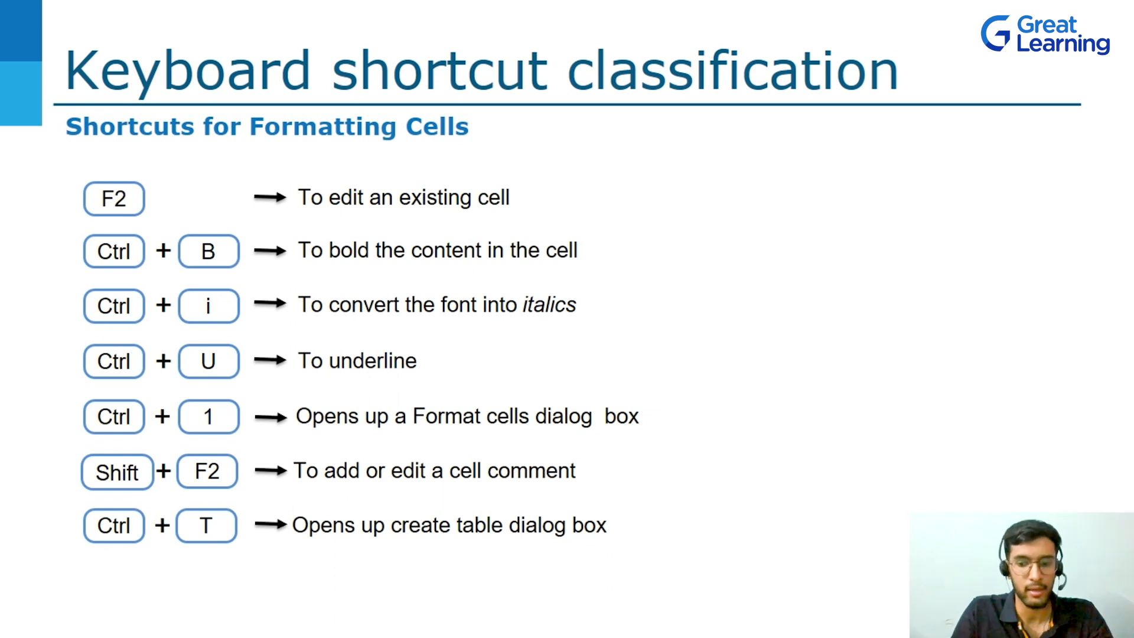
pyautogui.press('Right')
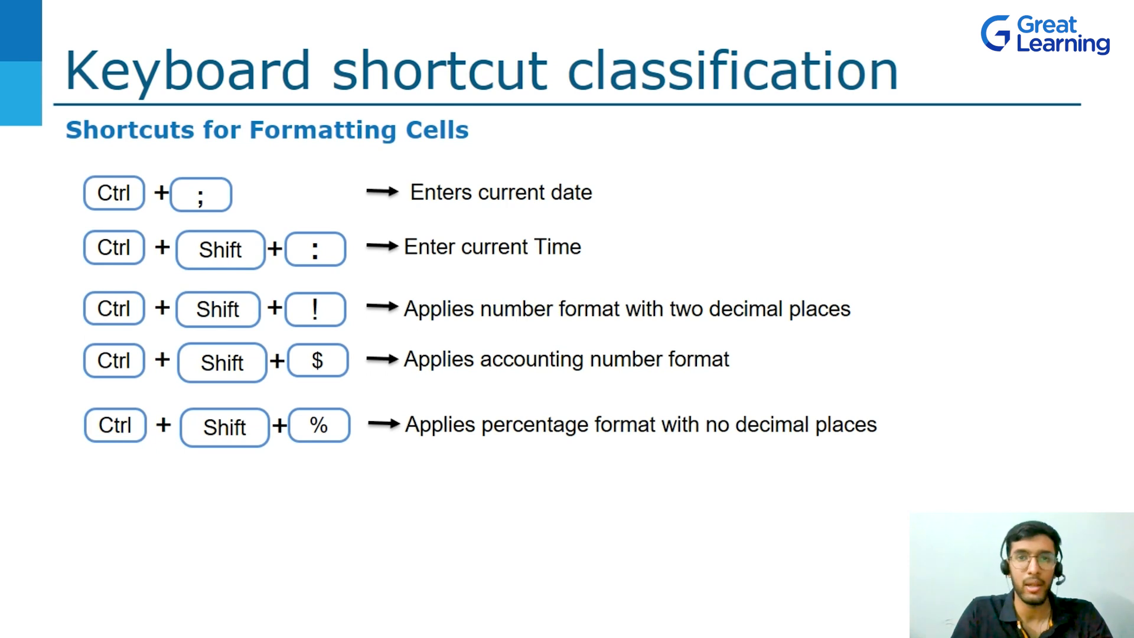
# - Switch to the Excel workbook and edit the text in cell D4 of the Shortcuts for Formatting Cells sheet to read Hey Guys
pyautogui.hotkey('alt', 'Tab')
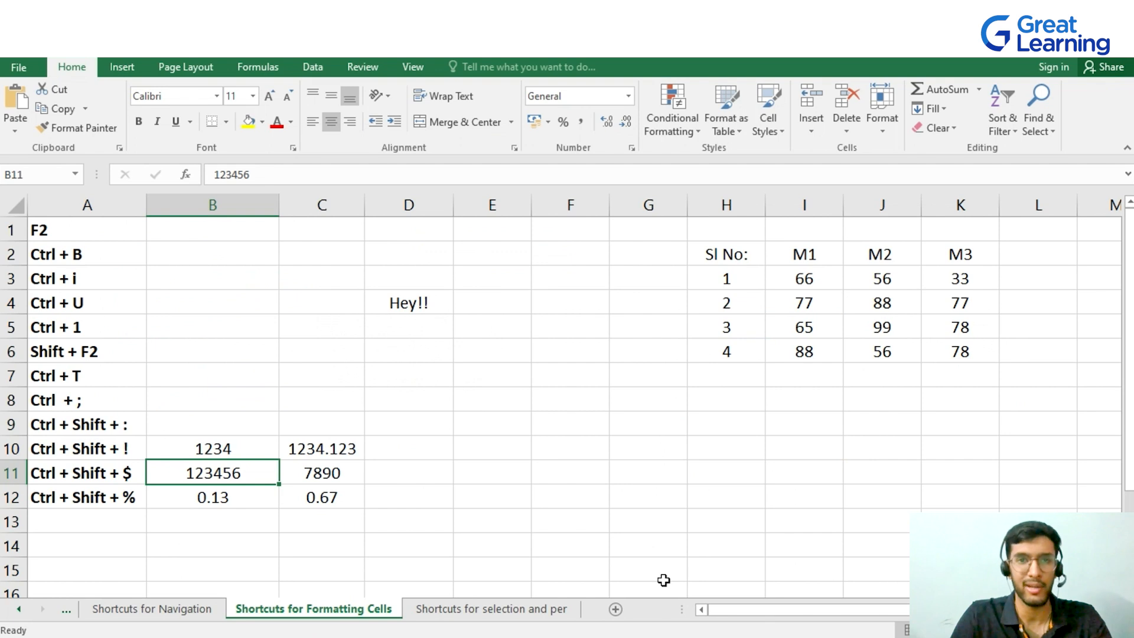
pyautogui.click(409, 327)
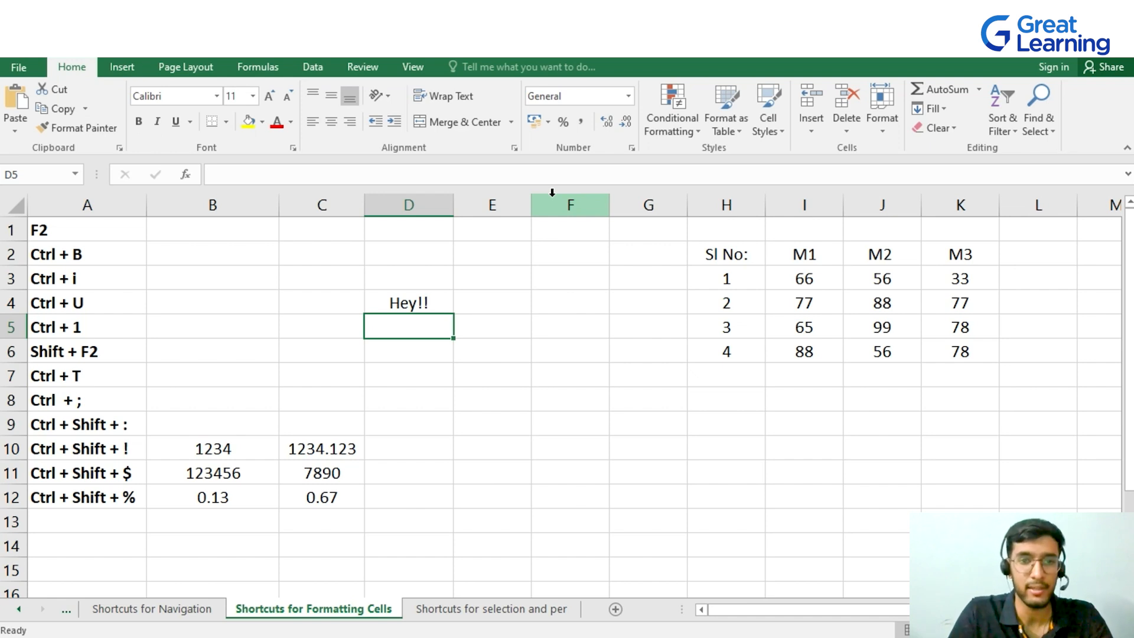
pyautogui.press('Down')
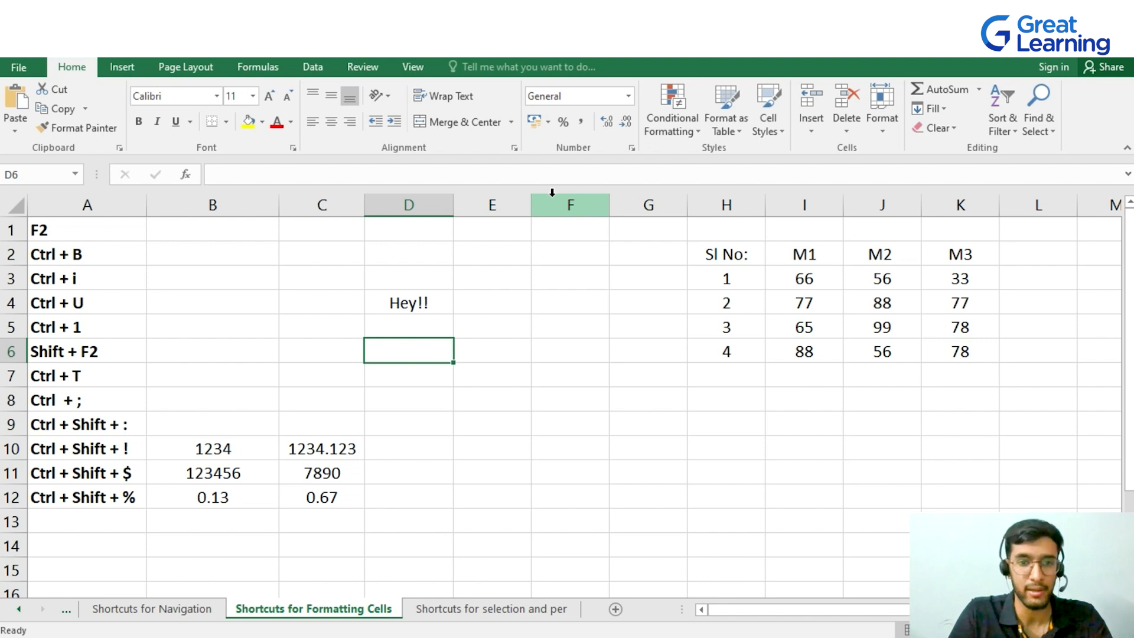
pyautogui.press('Up')
pyautogui.press('Up')
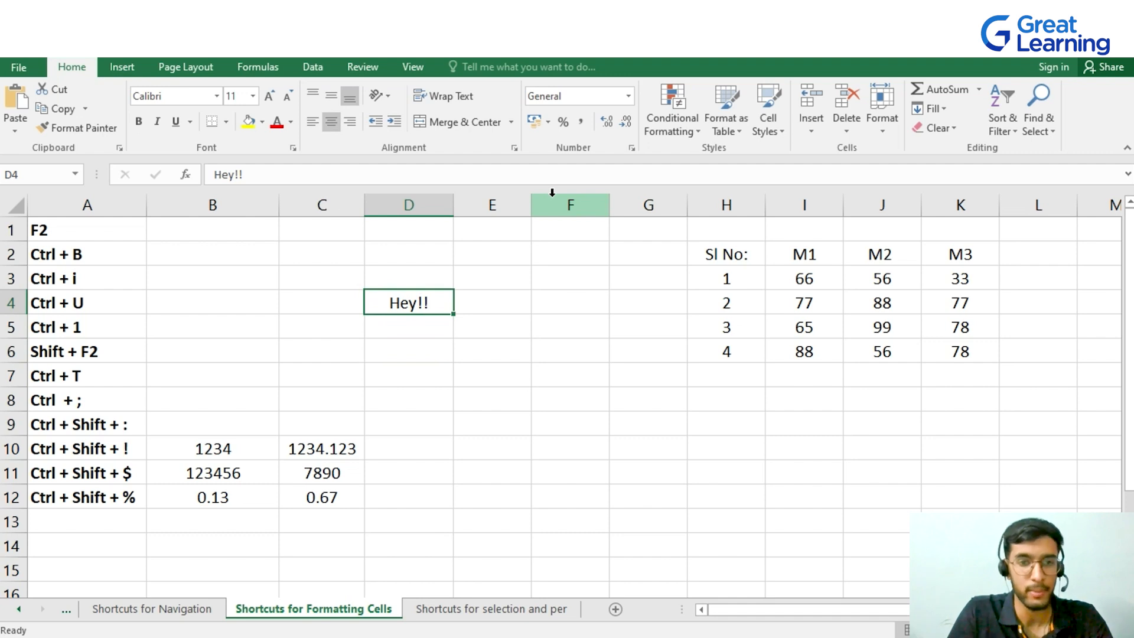
pyautogui.press('F2')
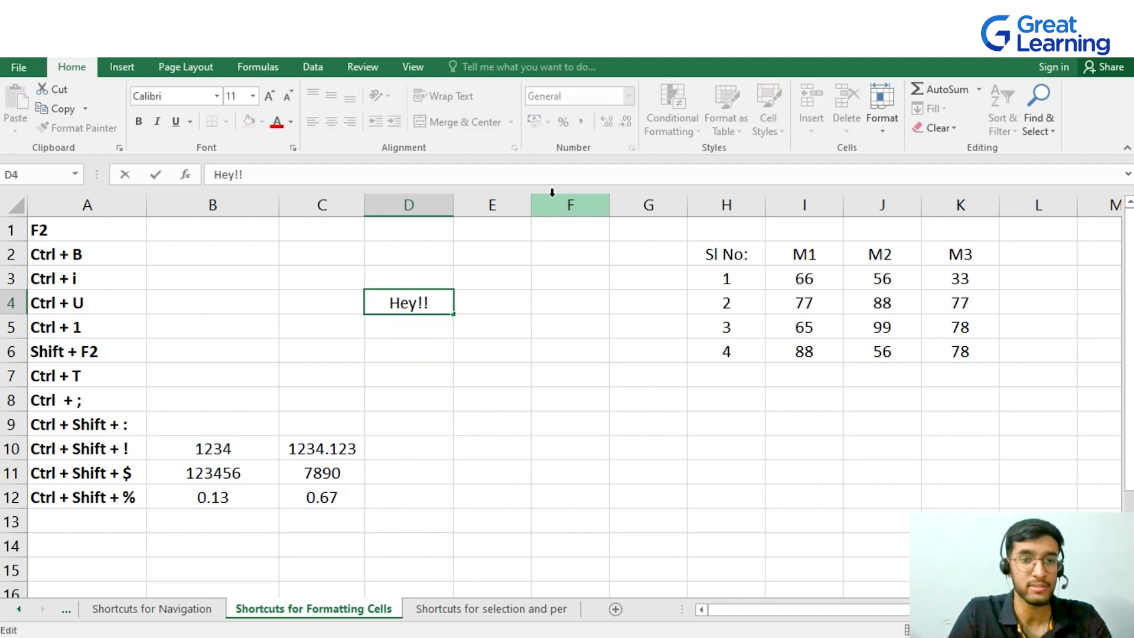
pyautogui.press('BackSpace')
pyautogui.press('BackSpace')
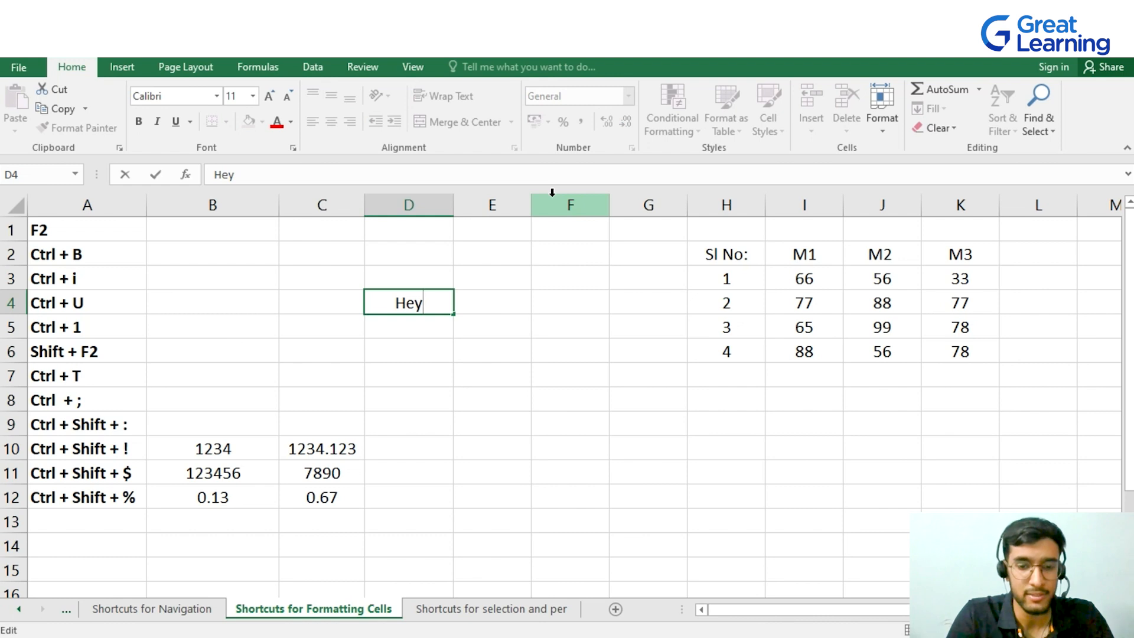
pyautogui.write('Guys')
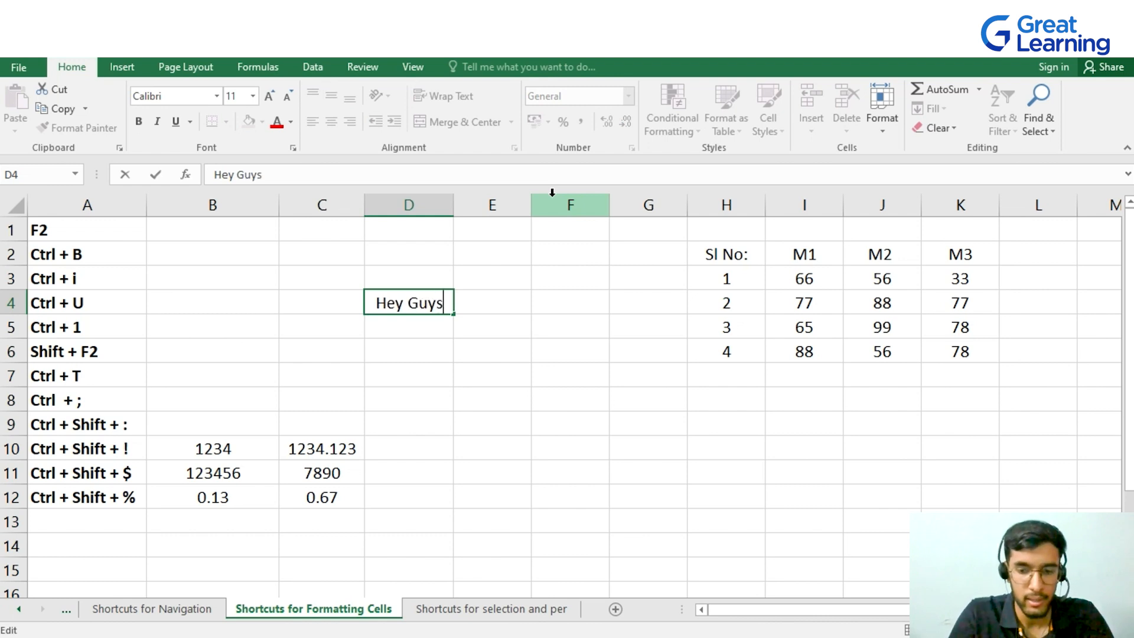
pyautogui.press('Return')
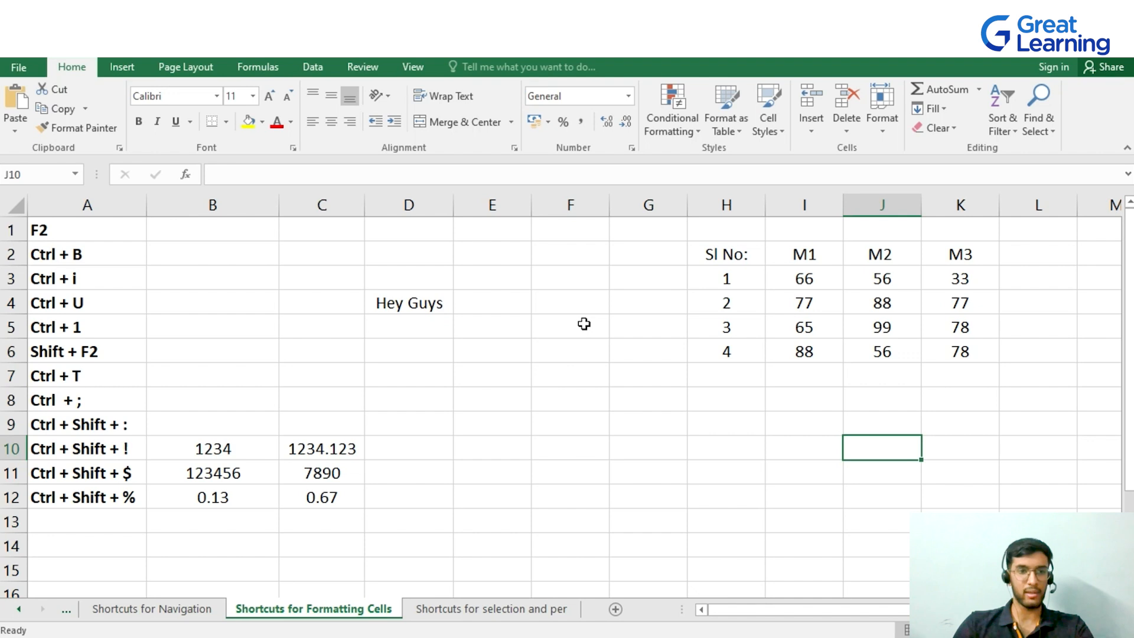
pyautogui.press('Up')
pyautogui.press('Up')
pyautogui.press('Right')
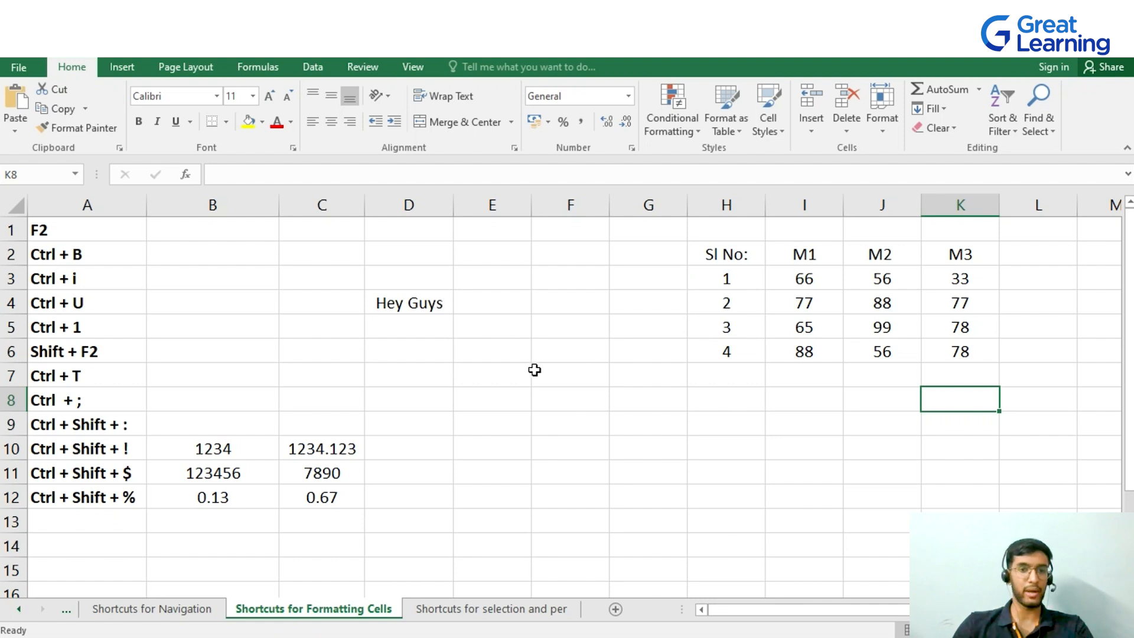
# - Make the text in cell D4 and the marks table in H2:K6 bold
pyautogui.click(435, 305)
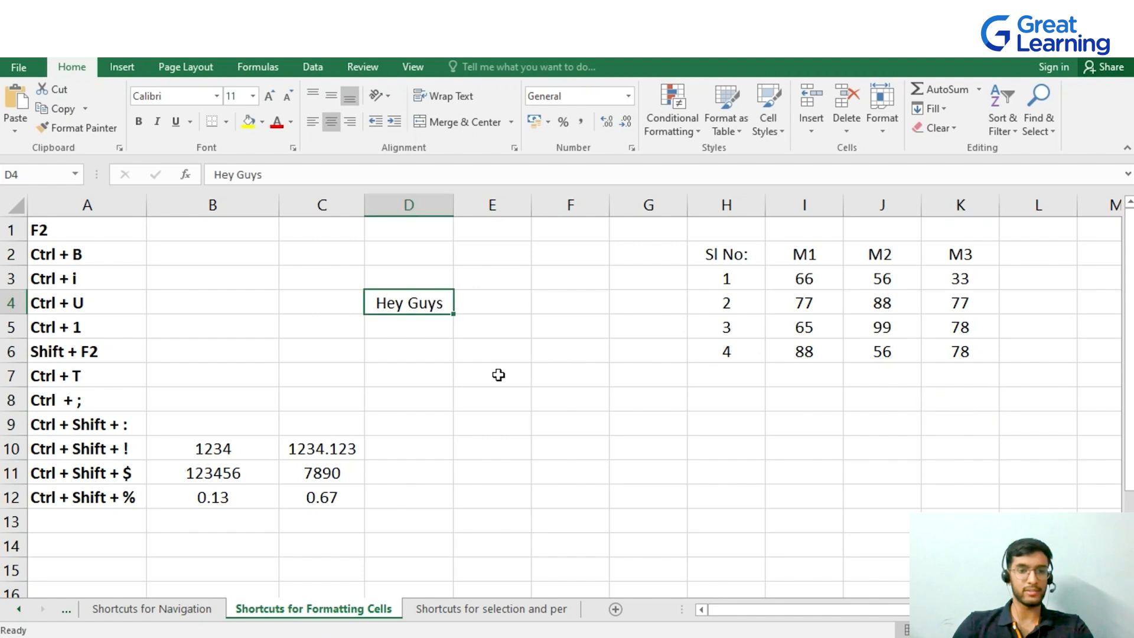
pyautogui.hotkey('ctrl', 'b')
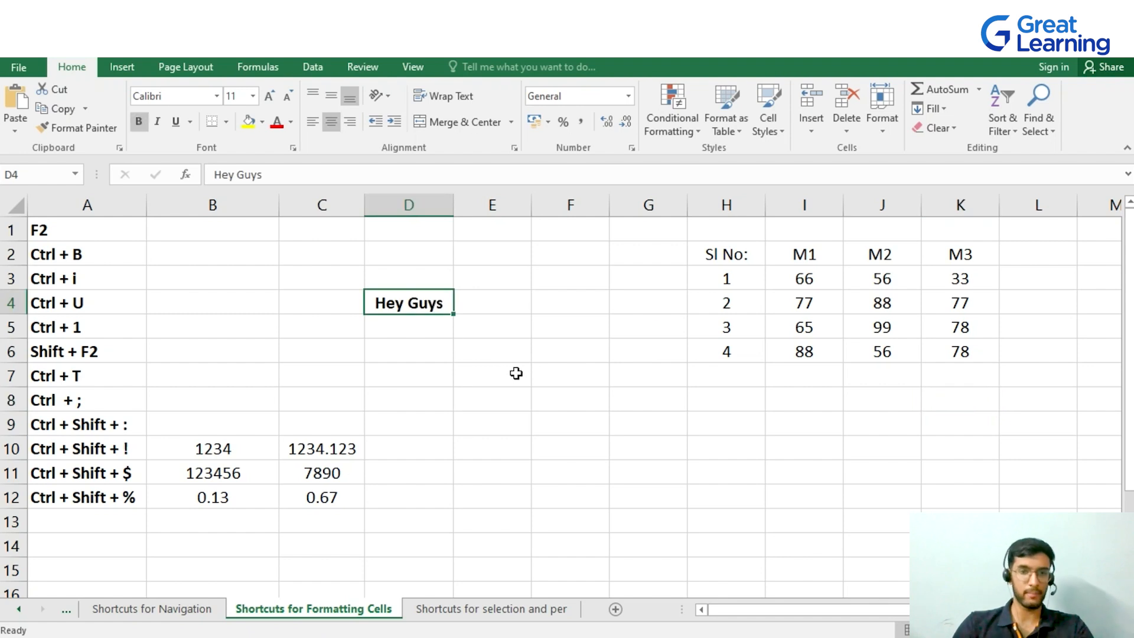
pyautogui.moveTo(722, 255); pyautogui.dragTo(964, 354)
pyautogui.hotkey('ctrl', 'b')
pyautogui.click(621, 402)
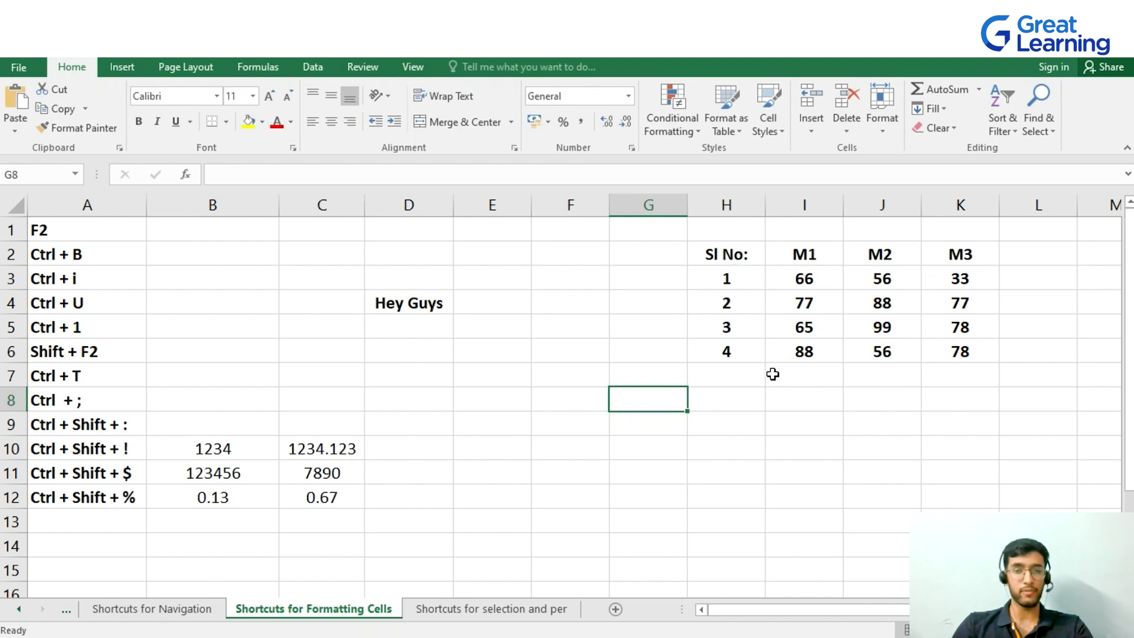
pyautogui.click(651, 371)
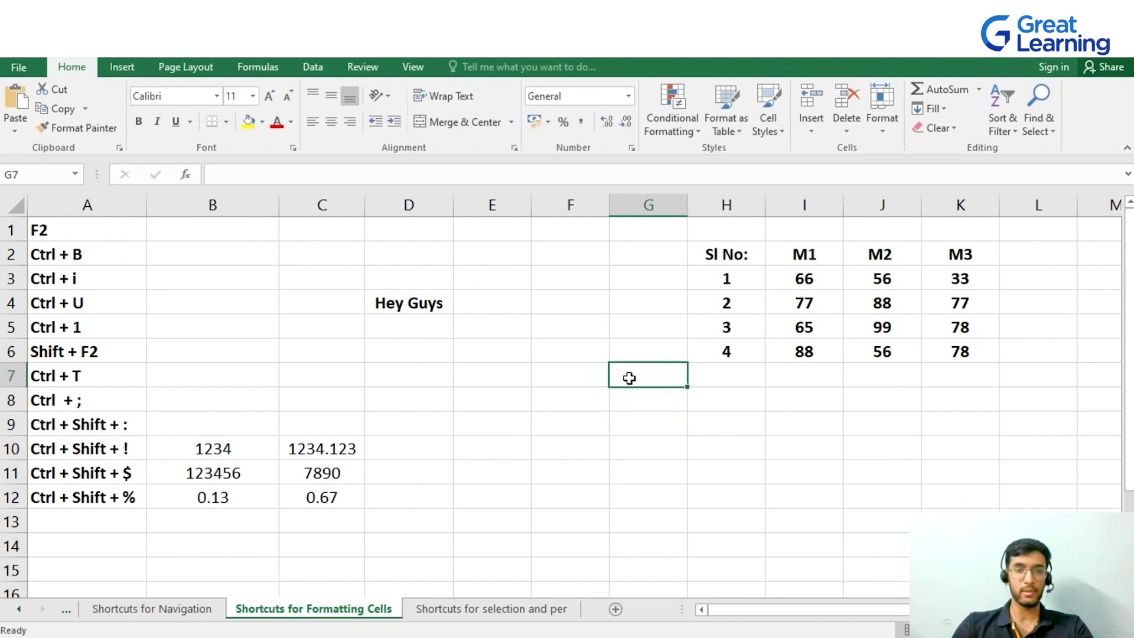
# - Remove the bold formatting from cell D4 and the marks table in H2:K6
pyautogui.click(416, 303)
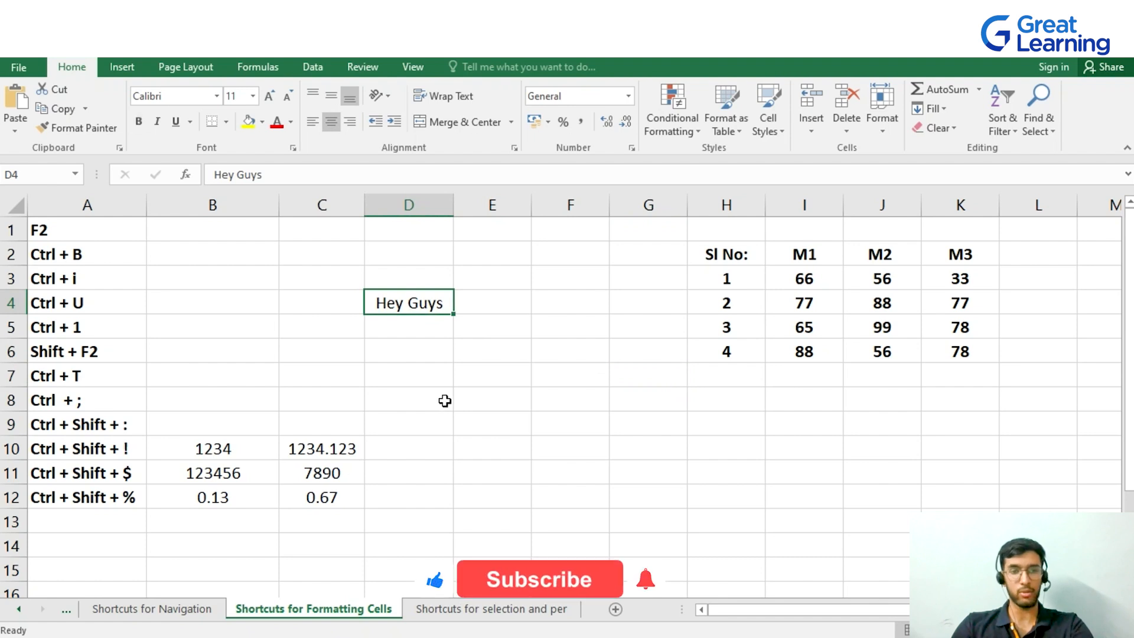
pyautogui.moveTo(731, 255); pyautogui.dragTo(957, 354)
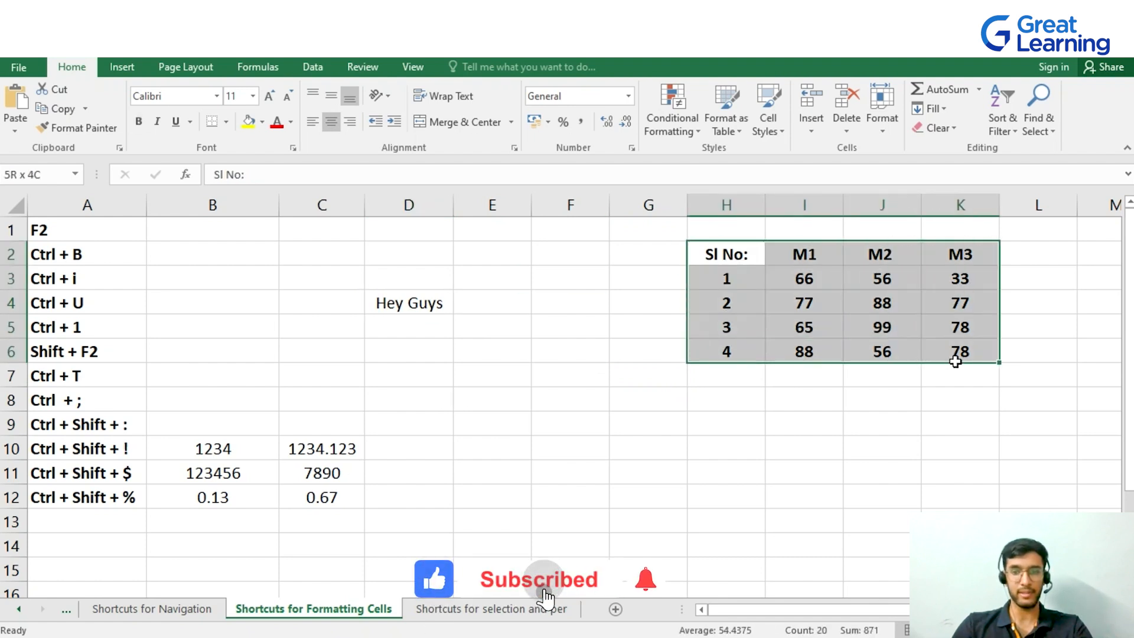
pyautogui.hotkey('ctrl', 'b')
pyautogui.click(589, 367)
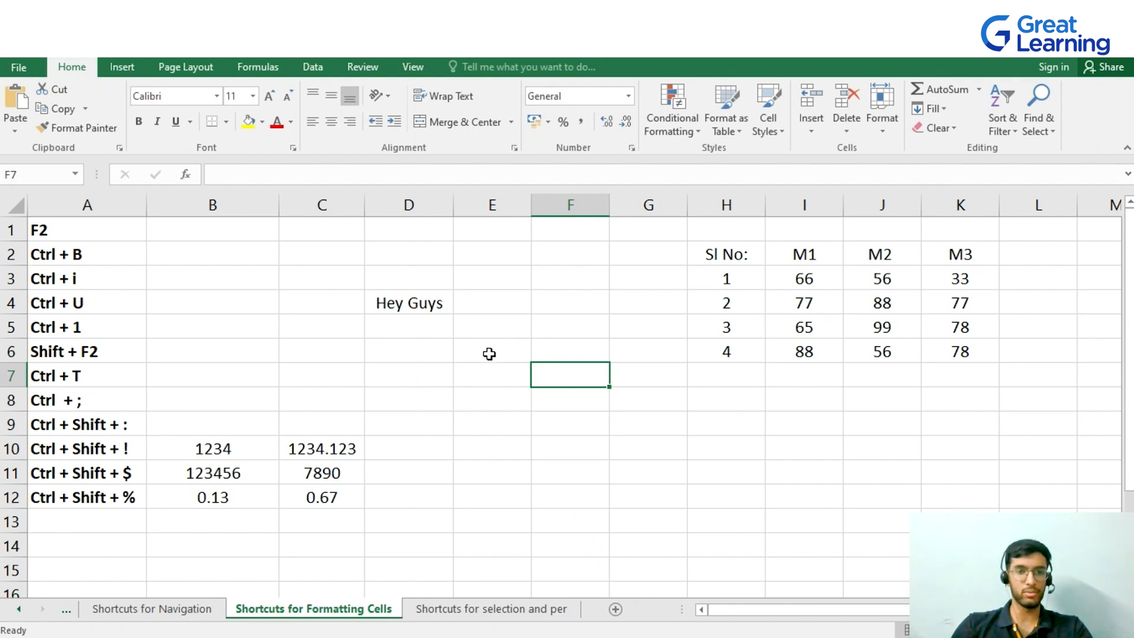
# - Italicize the text in cell D4 and the marks table in H2:K6
pyautogui.click(414, 307)
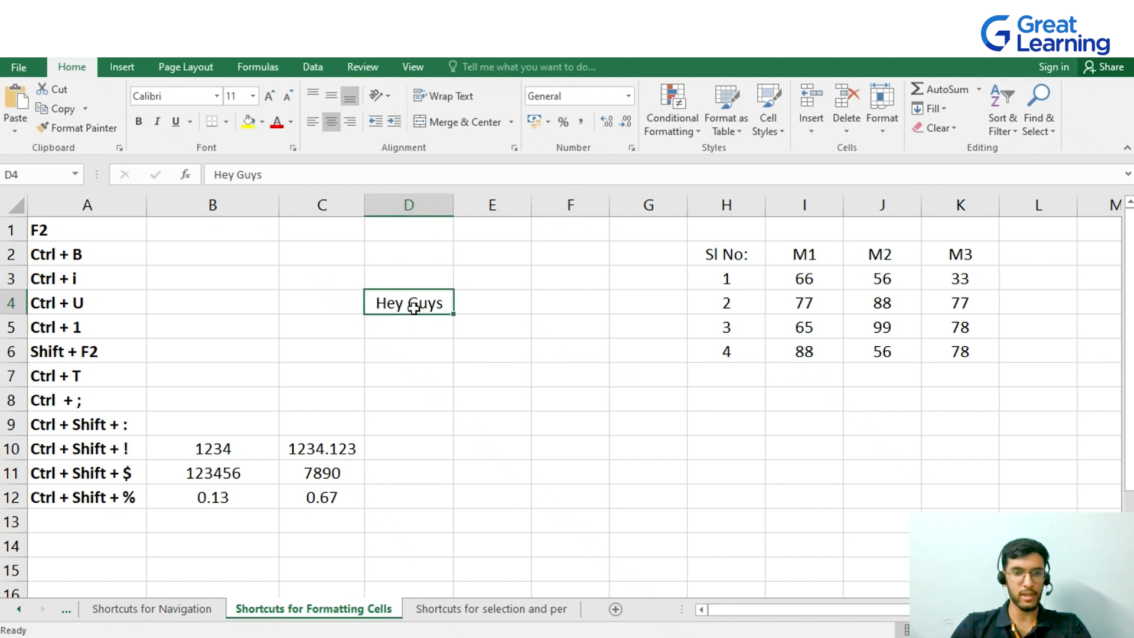
pyautogui.hotkey('ctrl', 'i')
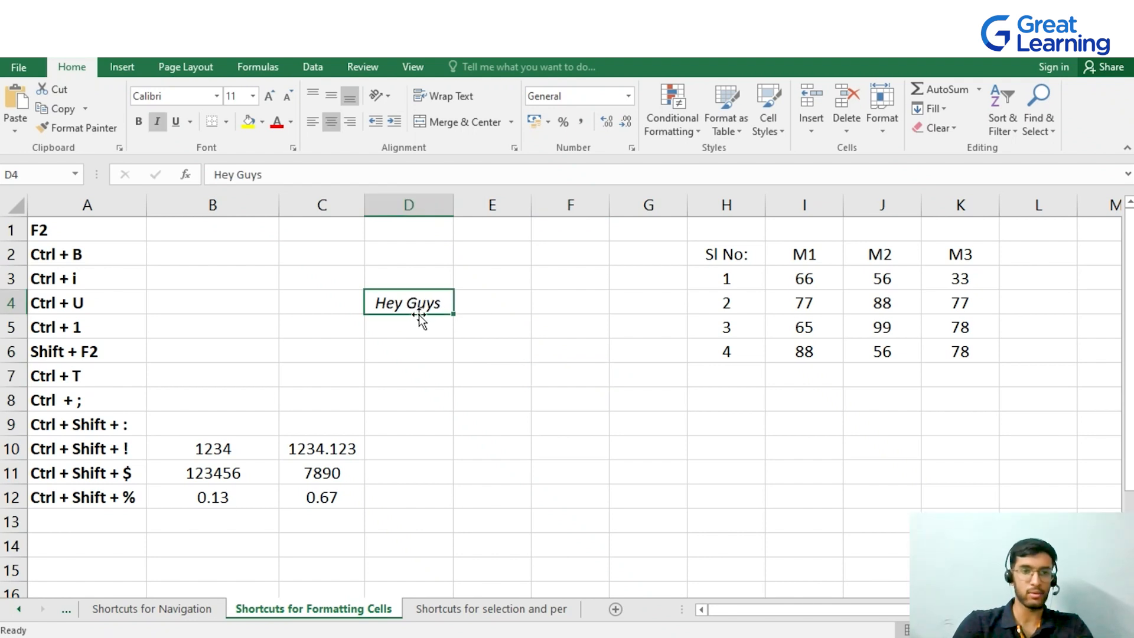
pyautogui.moveTo(724, 251); pyautogui.dragTo(953, 354)
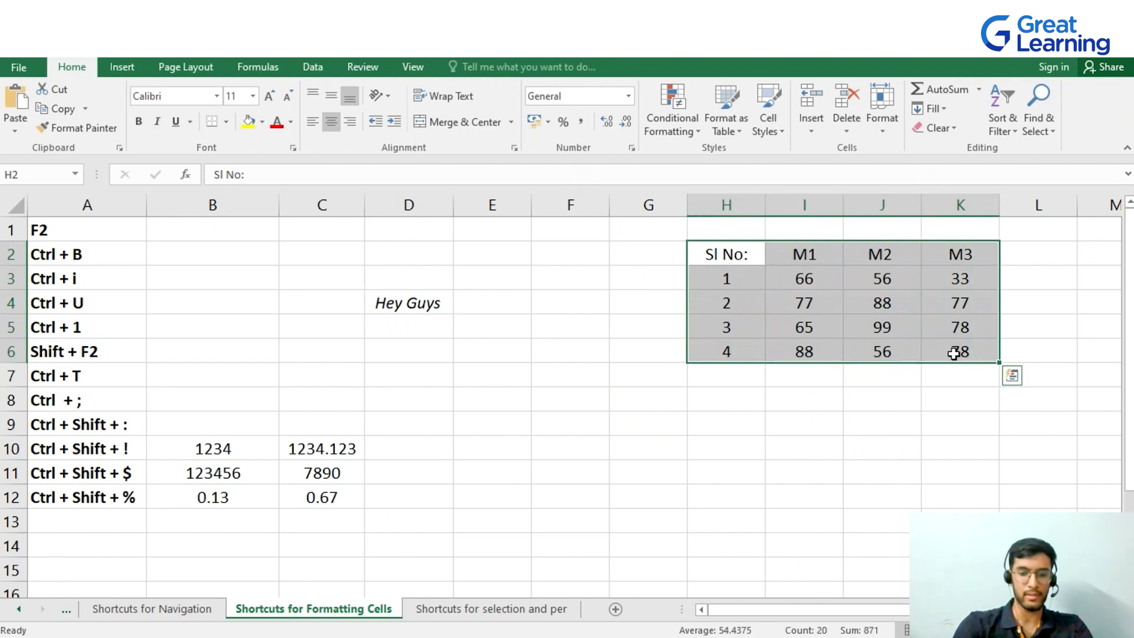
pyautogui.hotkey('ctrl', 'i')
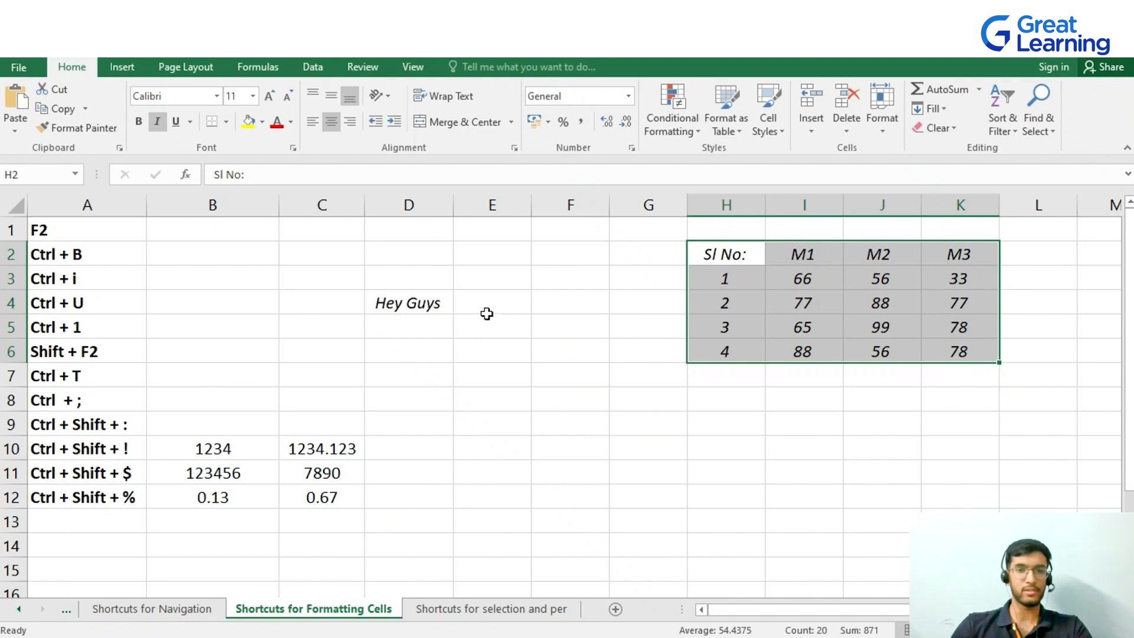
pyautogui.click(465, 343)
# - Underline the text in cell D4 and the marks table in H2:K6
pyautogui.click(424, 307)
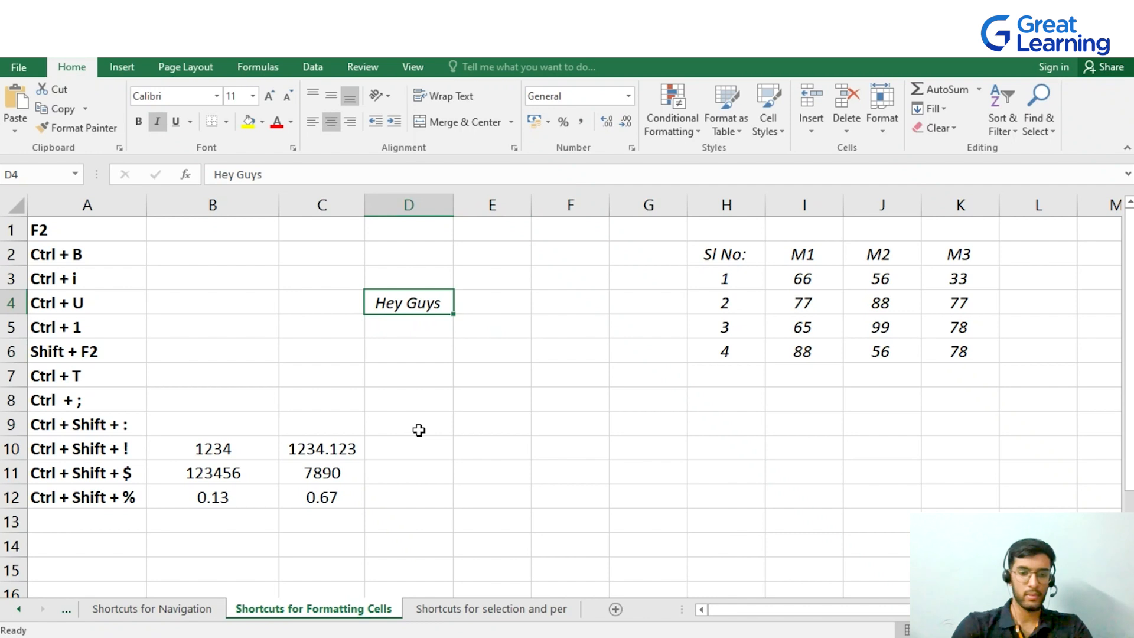
pyautogui.hotkey('ctrl', 'u')
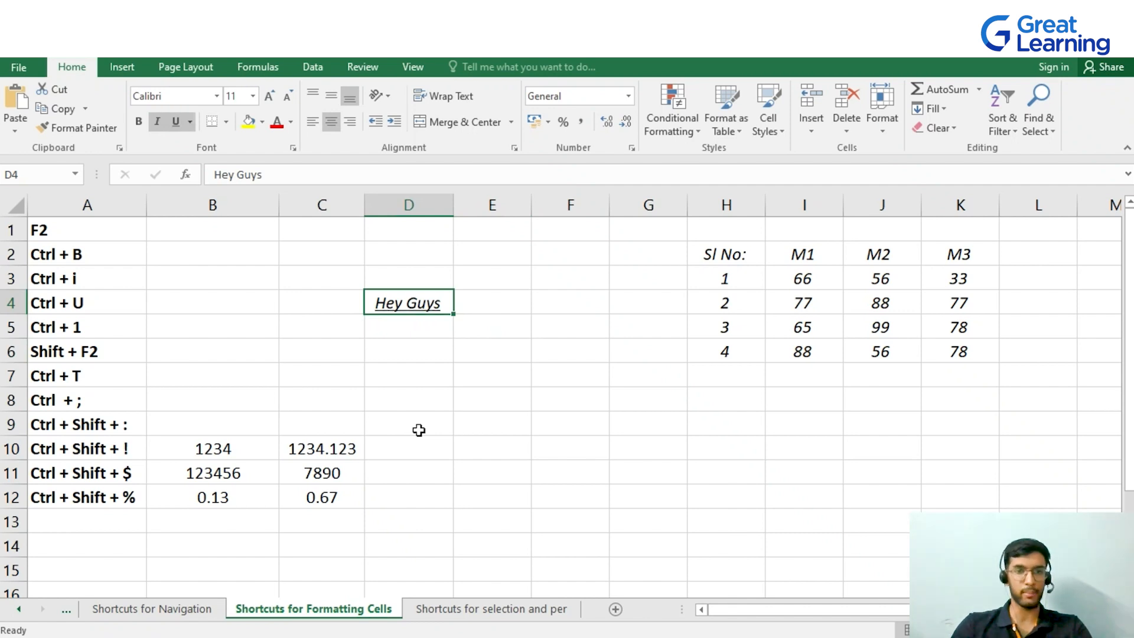
pyautogui.moveTo(732, 251); pyautogui.dragTo(972, 358)
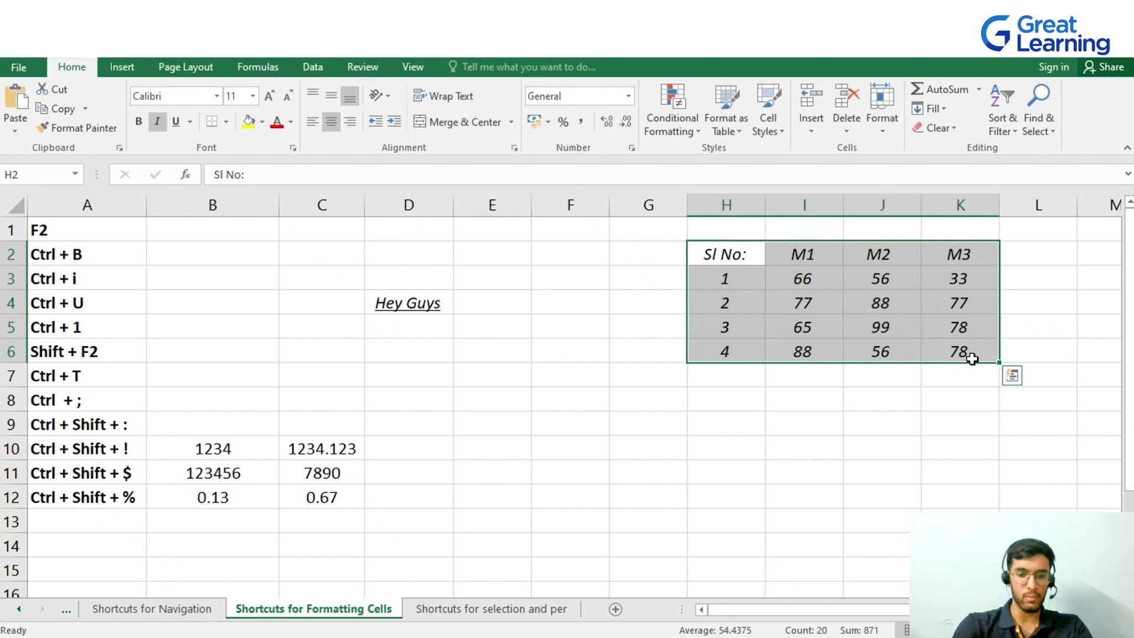
pyautogui.hotkey('ctrl', 'u')
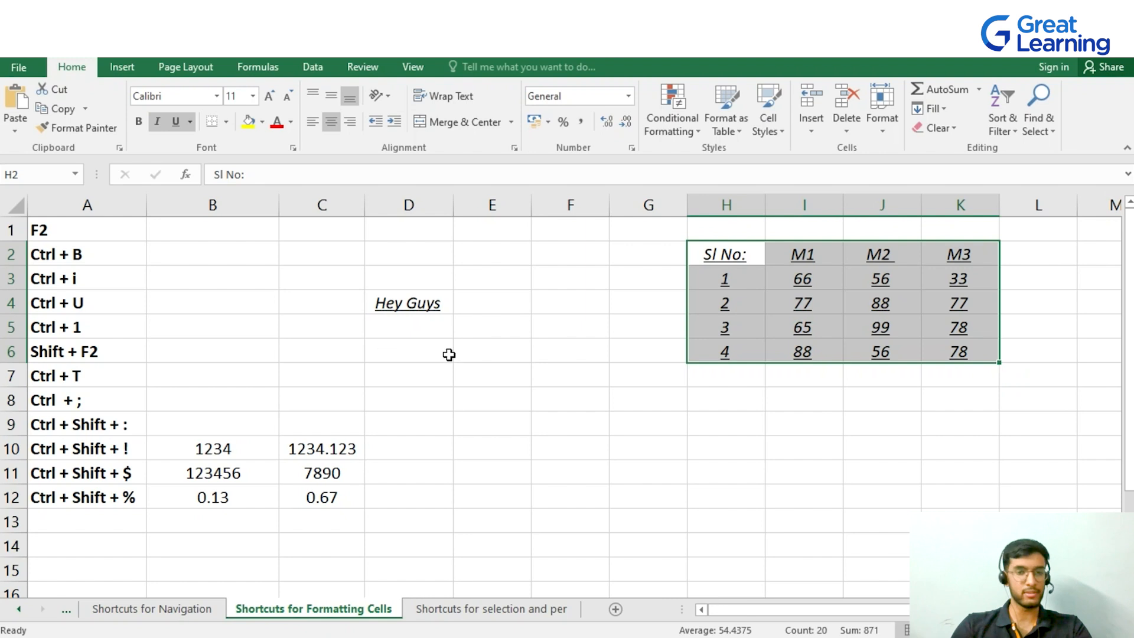
pyautogui.click(502, 351)
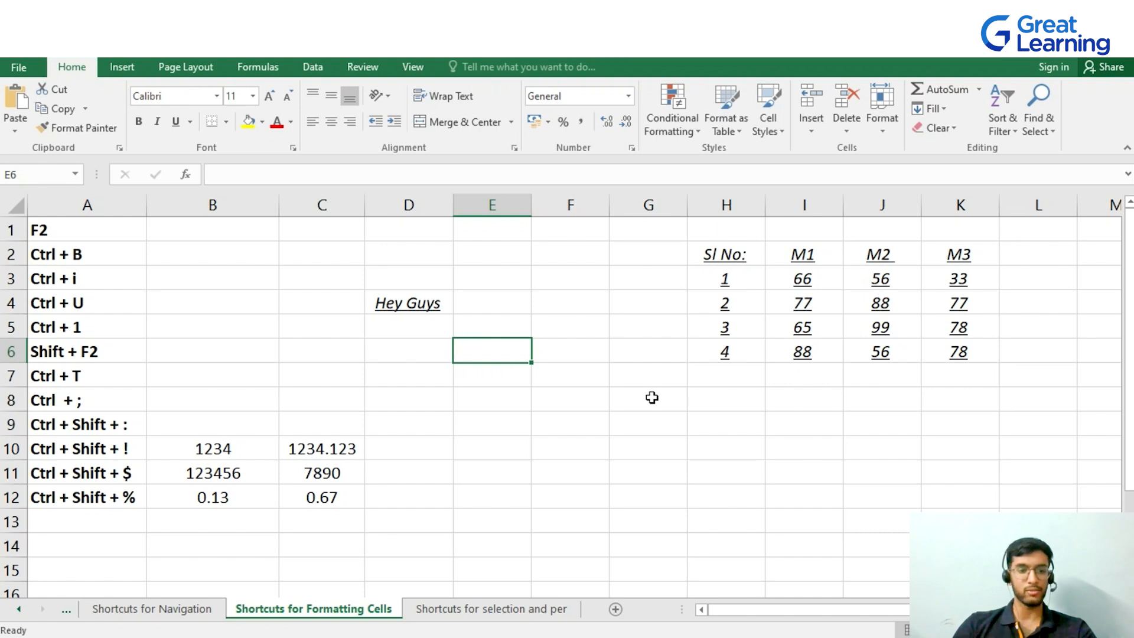
# - Open the Format Cells dialog for cell E6 to view its number categories, and close it without changes
pyautogui.hotkey('ctrl', '1')
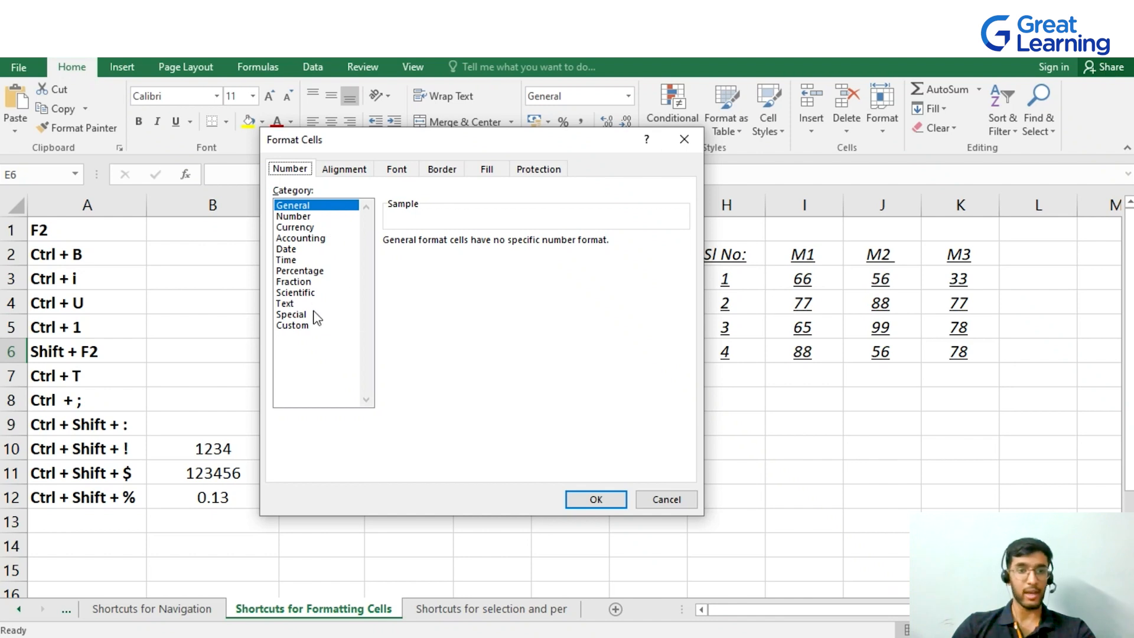
pyautogui.click(684, 139)
# - Add a comment reading Hello World to cell F10
pyautogui.press('Right')
pyautogui.press('Down')
pyautogui.press('Down')
pyautogui.press('Down')
pyautogui.press('Down')
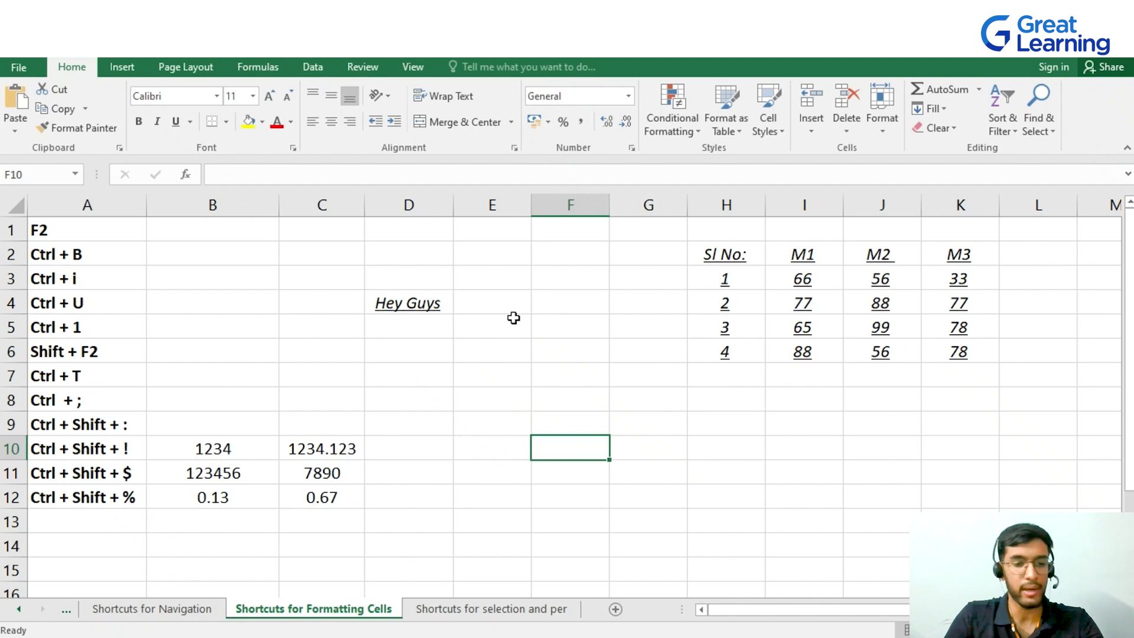
pyautogui.hotkey('shift', 'F2')
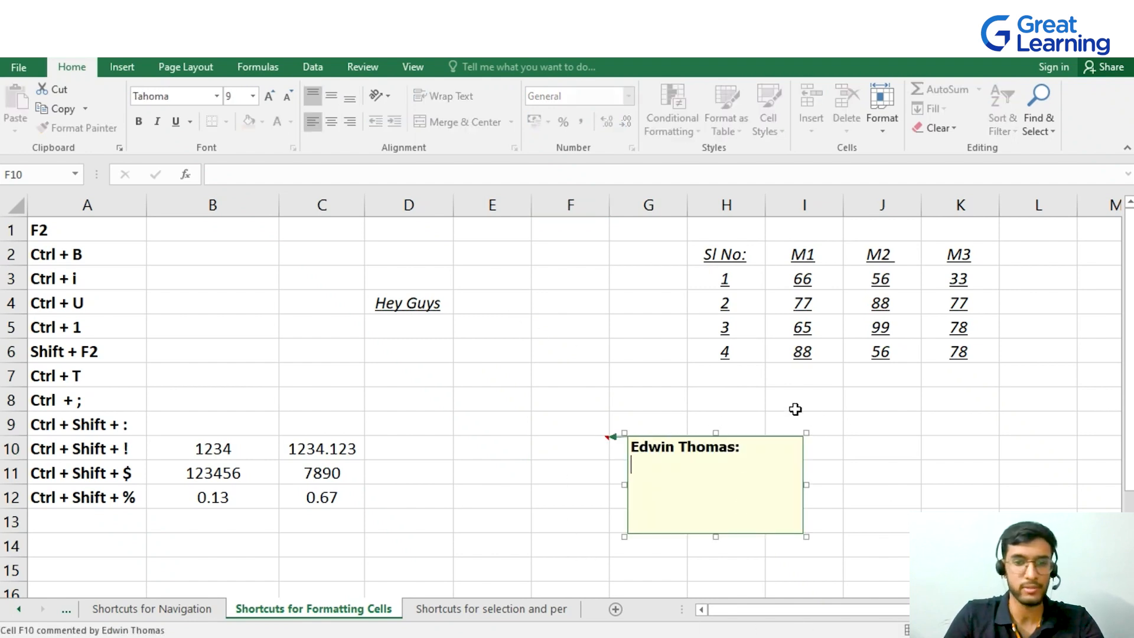
pyautogui.write('Hello w')
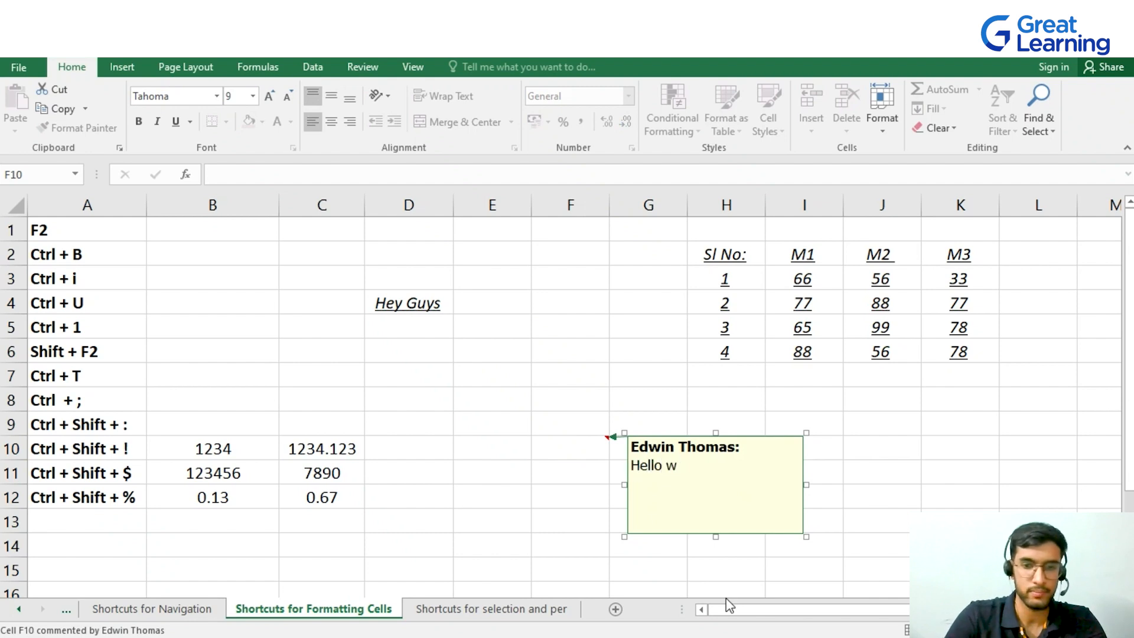
pyautogui.press('BackSpace')
pyautogui.write('Worl')
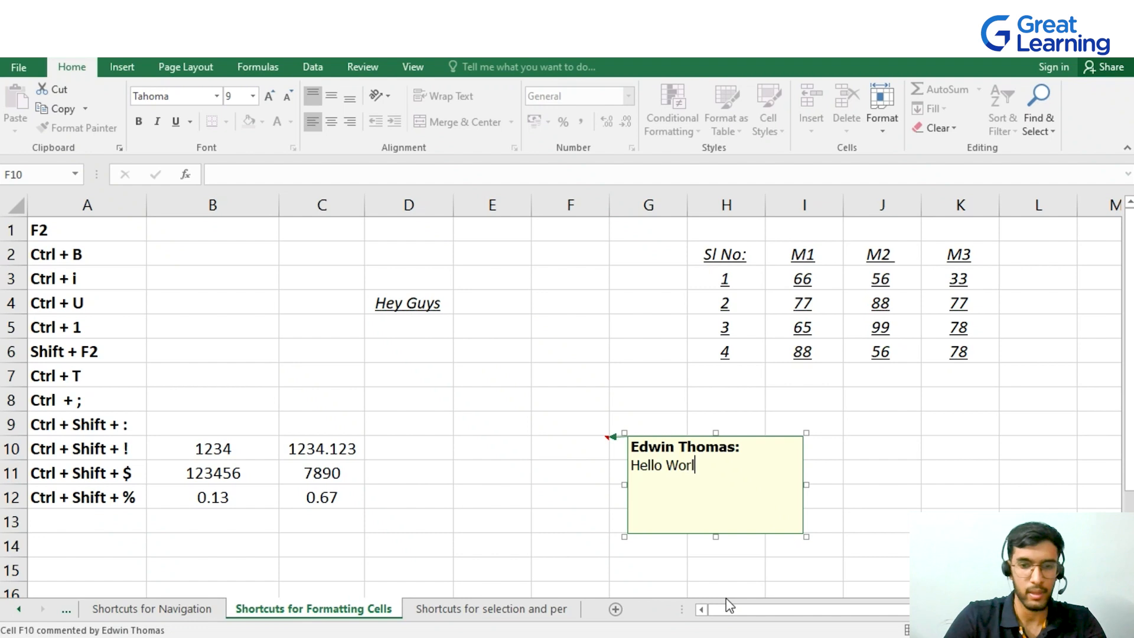
pyautogui.press('BackSpace')
pyautogui.write('ld')
pyautogui.click(544, 451)
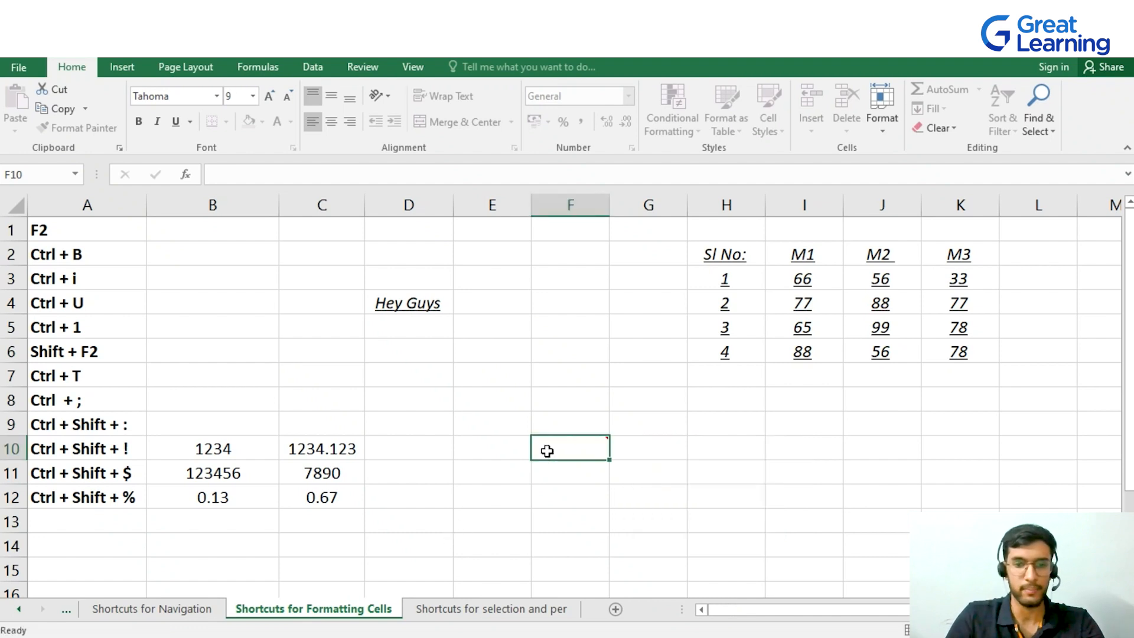
pyautogui.click(663, 495)
# - Edit the comment on cell F10 to read Hello World!!
pyautogui.moveTo(602, 449)
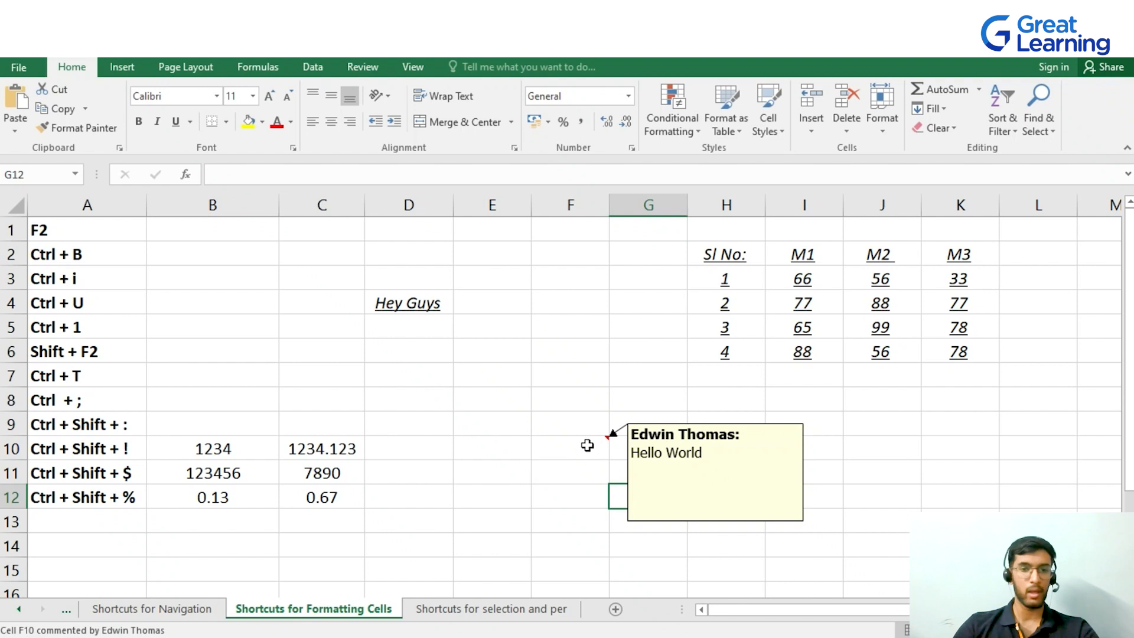
pyautogui.click(587, 446)
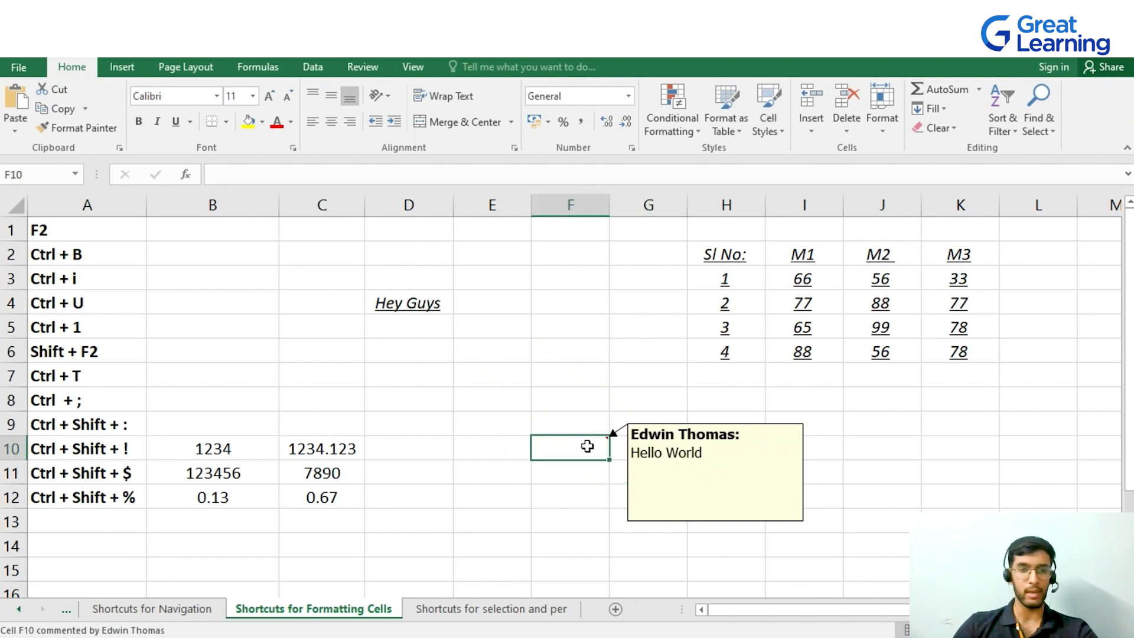
pyautogui.hotkey('shift', 'F2')
pyautogui.write('!!')
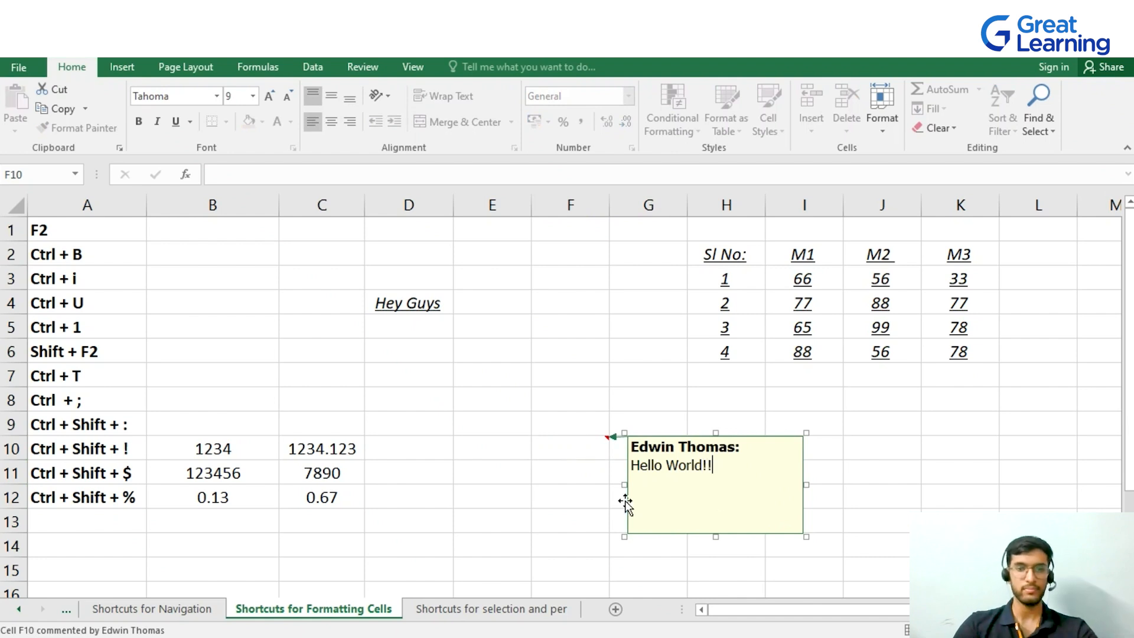
pyautogui.click(597, 492)
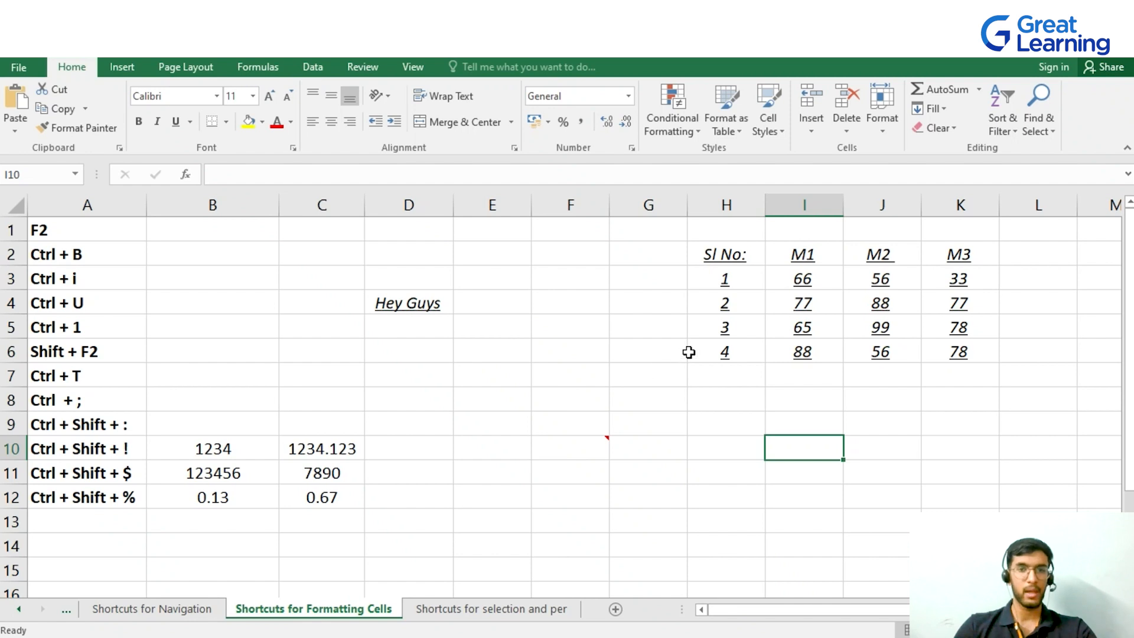
# - Convert the marks range H2:K6 into a table with headers
pyautogui.moveTo(722, 256); pyautogui.dragTo(956, 353)
pyautogui.hotkey('ctrl', 't')
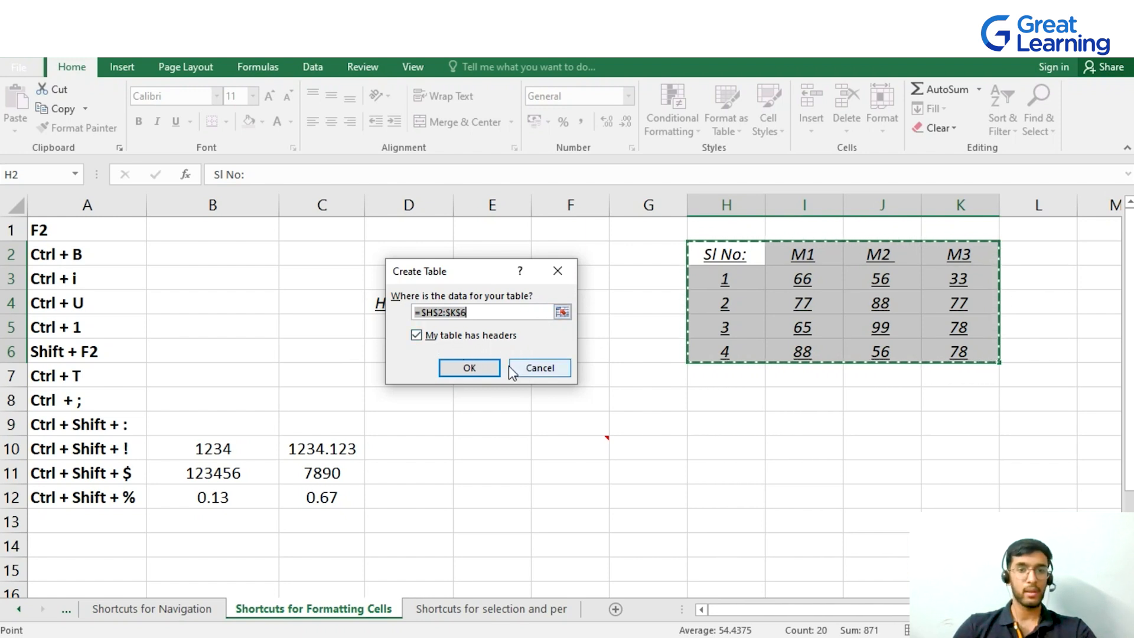
pyautogui.click(471, 366)
pyautogui.click(965, 477)
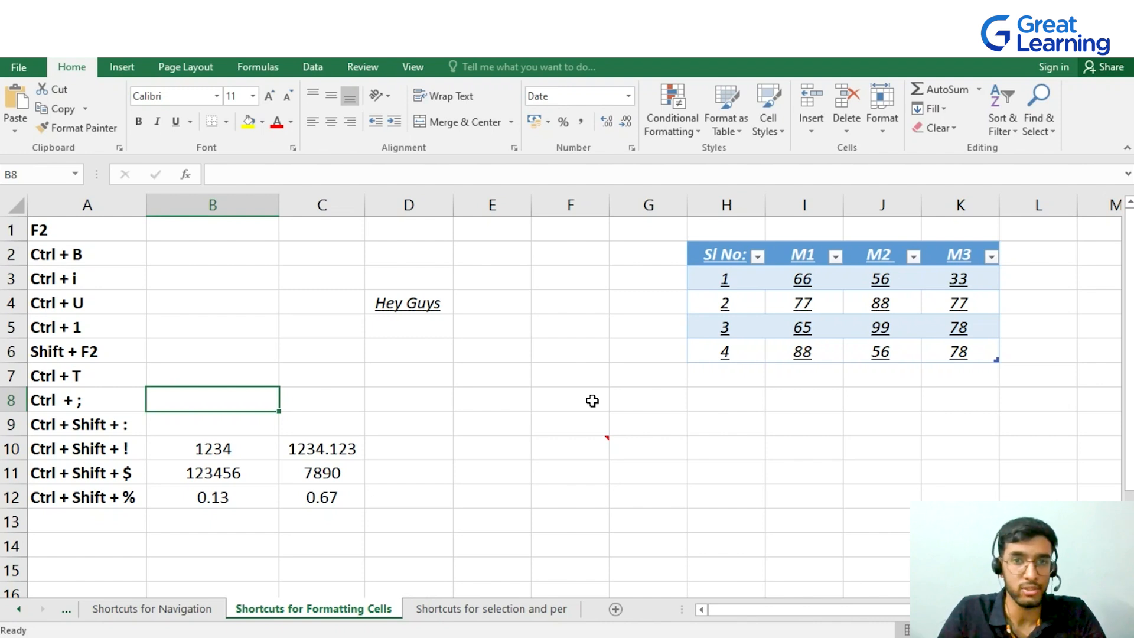
# - Insert the current date in cell B8 and the current time in cell B9 as static values
pyautogui.hotkey('ctrl', ';')
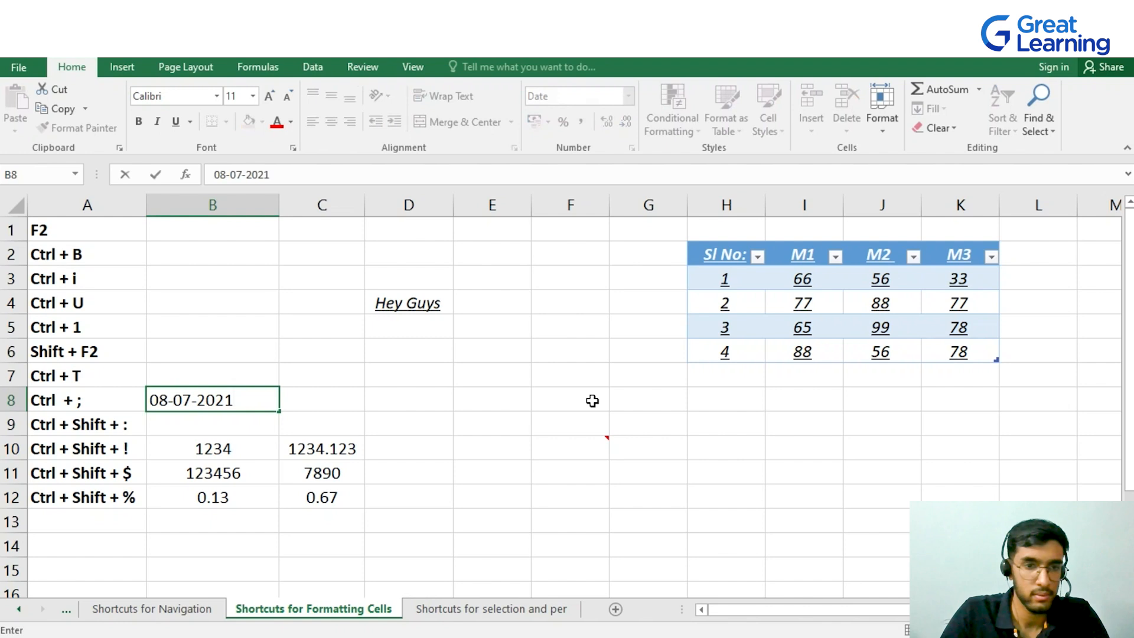
pyautogui.click(189, 430)
pyautogui.hotkey('ctrl', 'shift', ':')
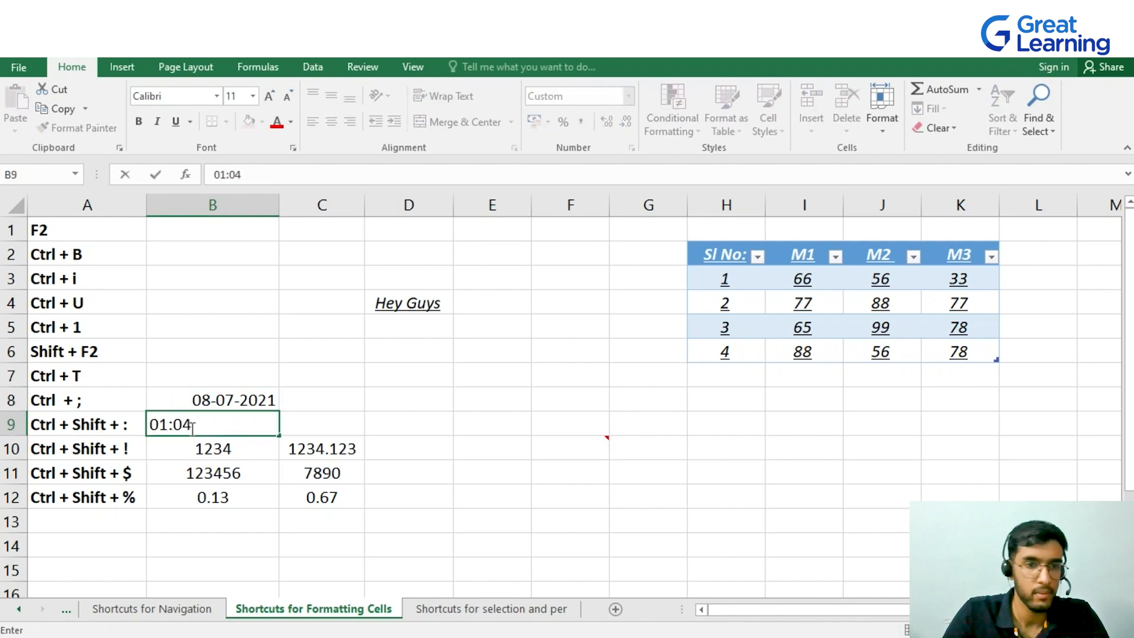
pyautogui.press('Return')
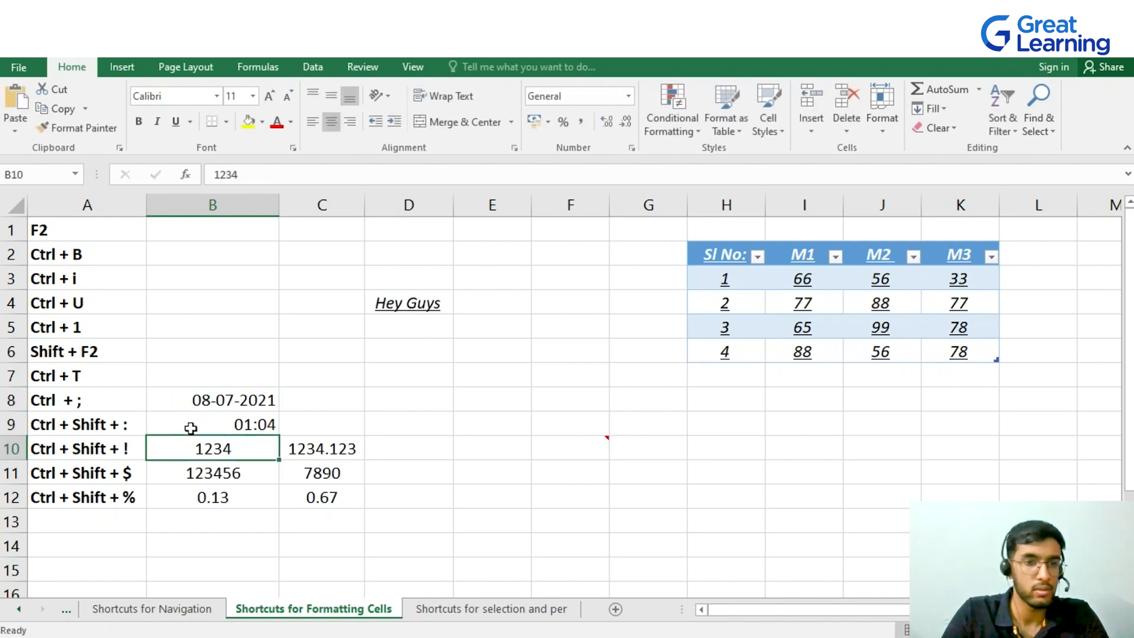
# - Apply the Number format with two decimals and thousands separator to cells B10 and C10
pyautogui.click(251, 401)
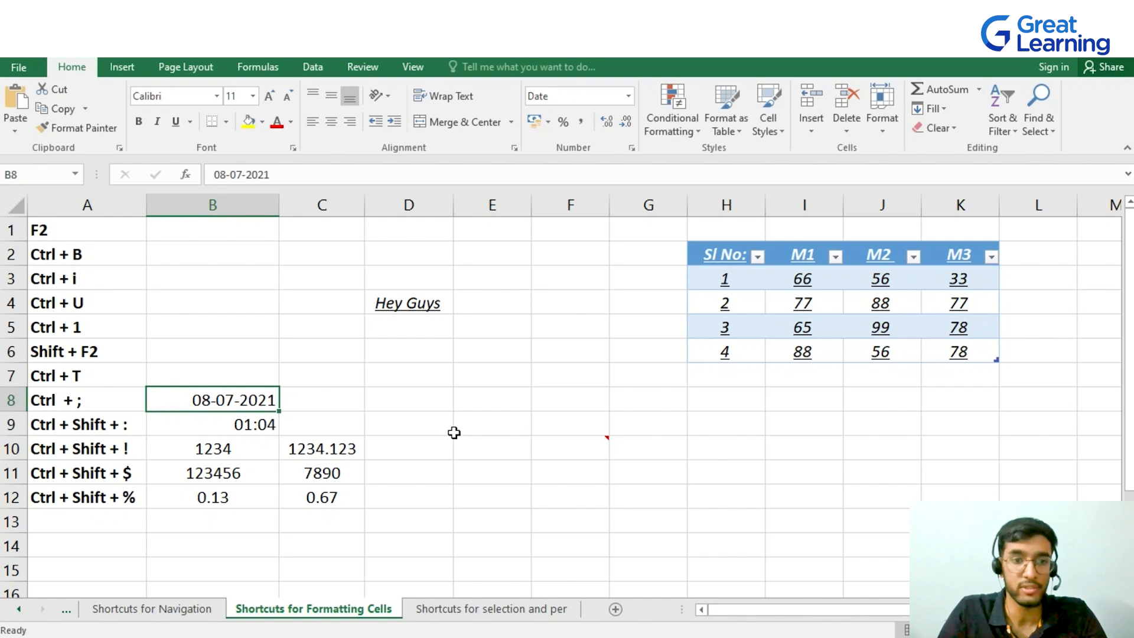
pyautogui.press('Down')
pyautogui.press('Down')
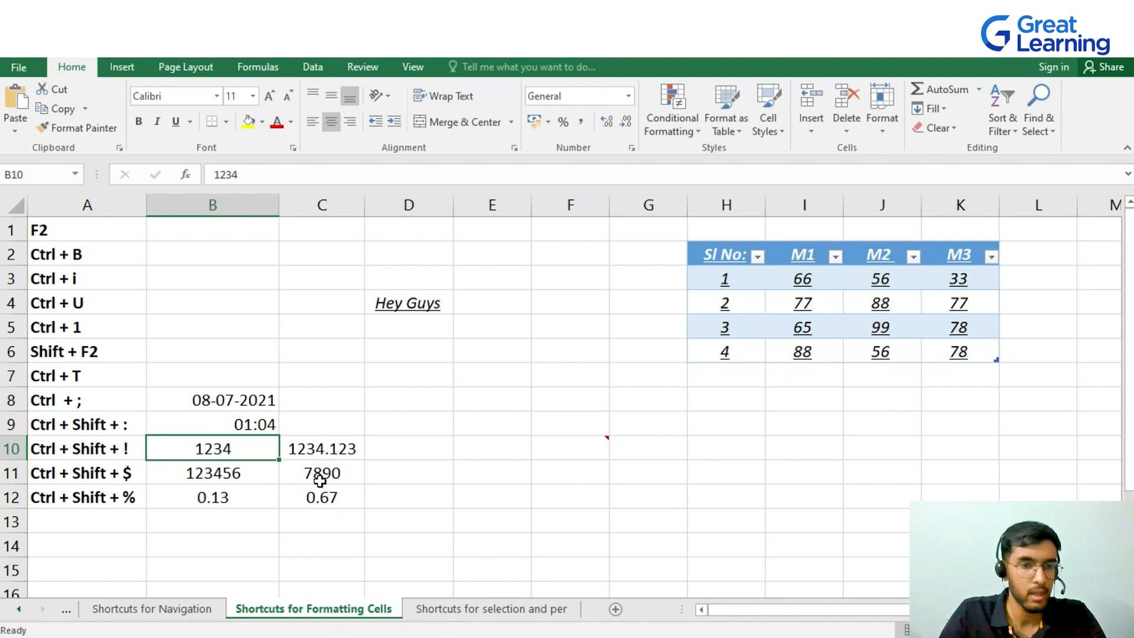
pyautogui.hotkey('ctrl', 'shift', '!')
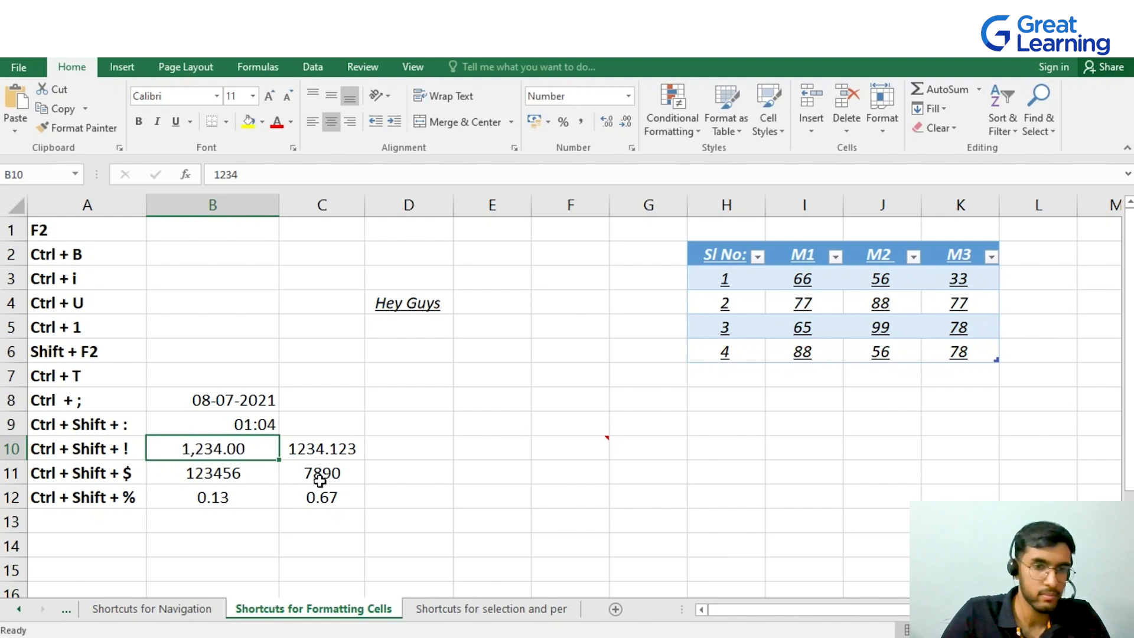
pyautogui.click(331, 456)
pyautogui.hotkey('ctrl', 'shift', '!')
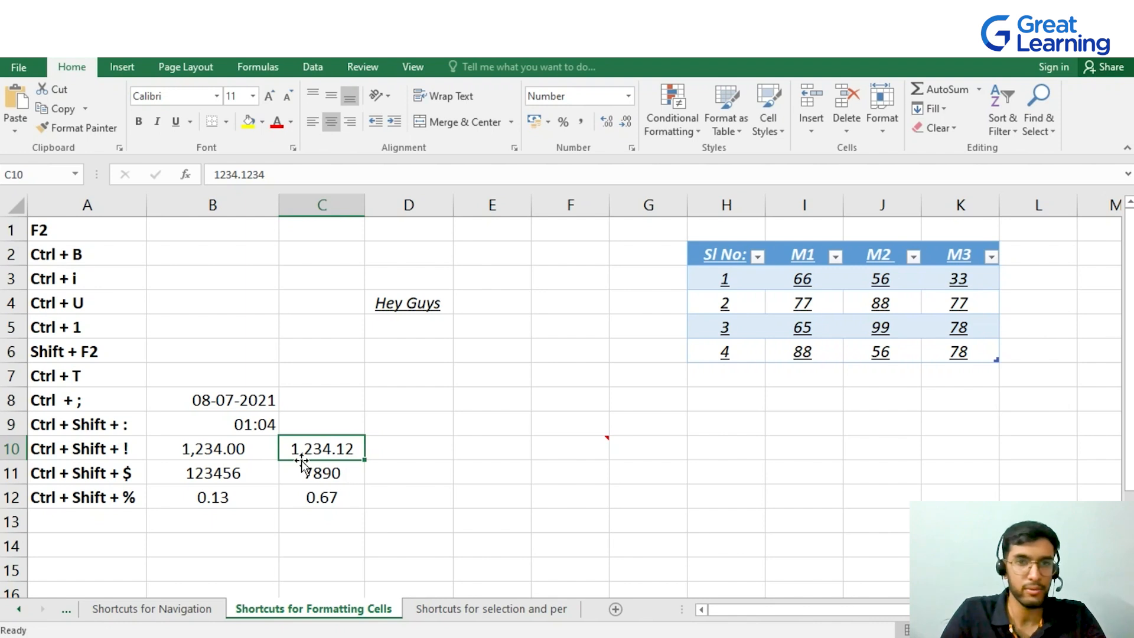
# - Apply the Currency format with two decimals to cells B11 and C11
pyautogui.click(230, 477)
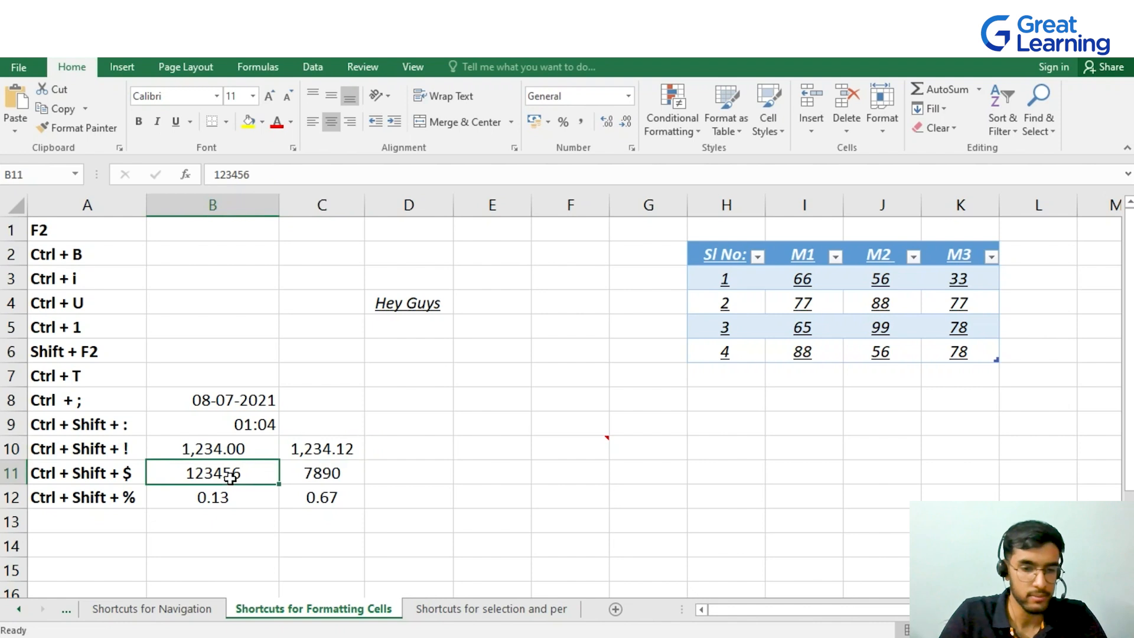
pyautogui.hotkey('ctrl', 'shift', '$')
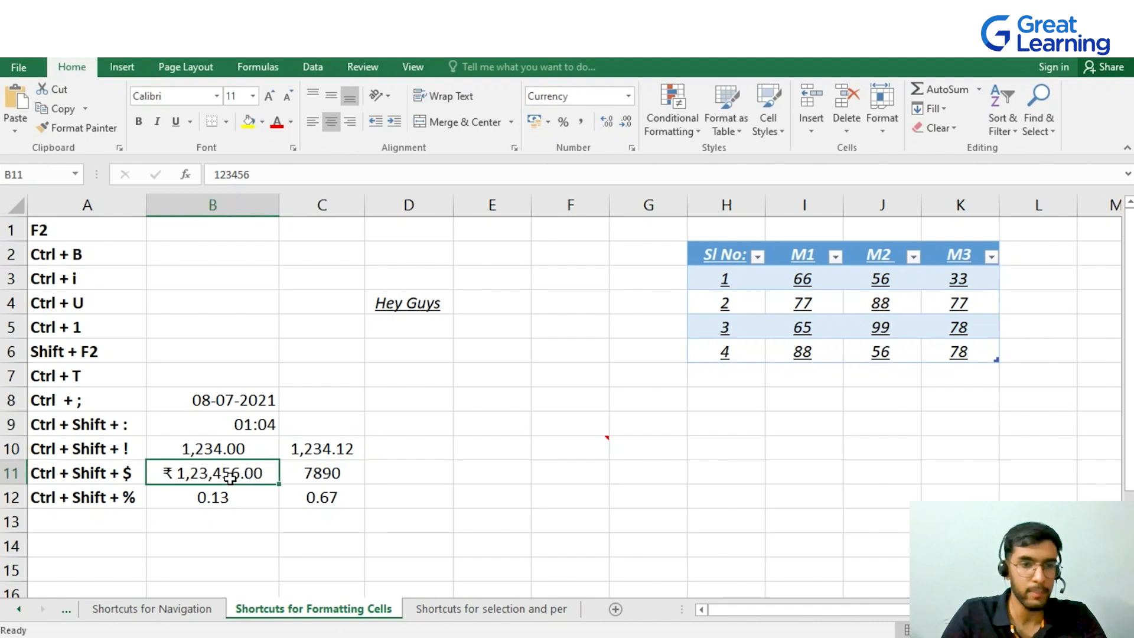
pyautogui.click(314, 486)
pyautogui.click(322, 476)
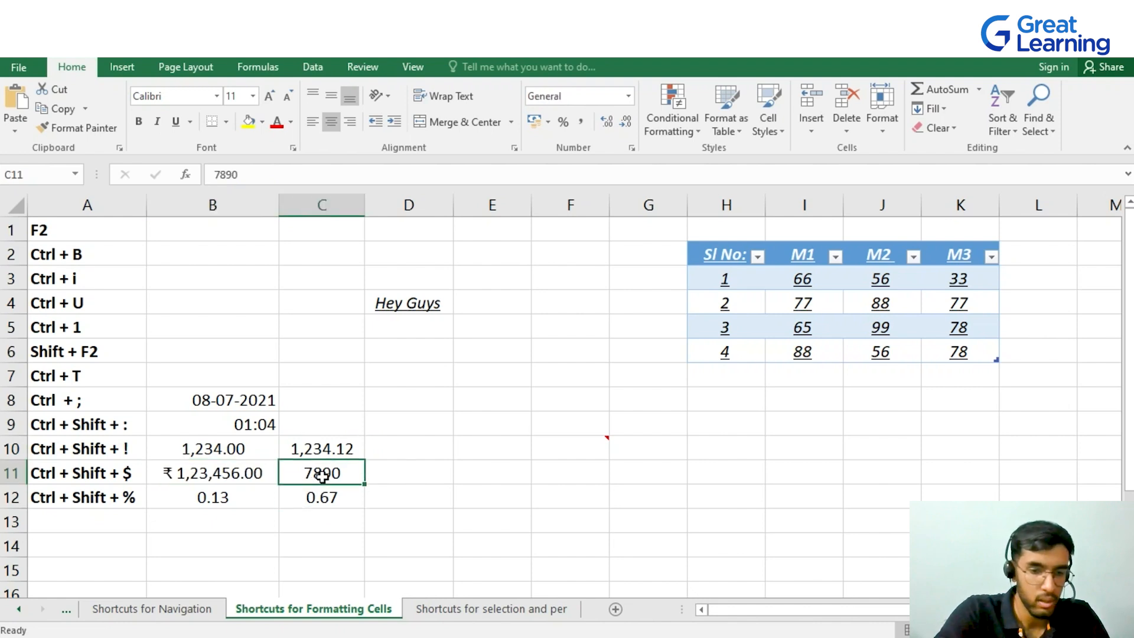
pyautogui.hotkey('ctrl', 'shift', '$')
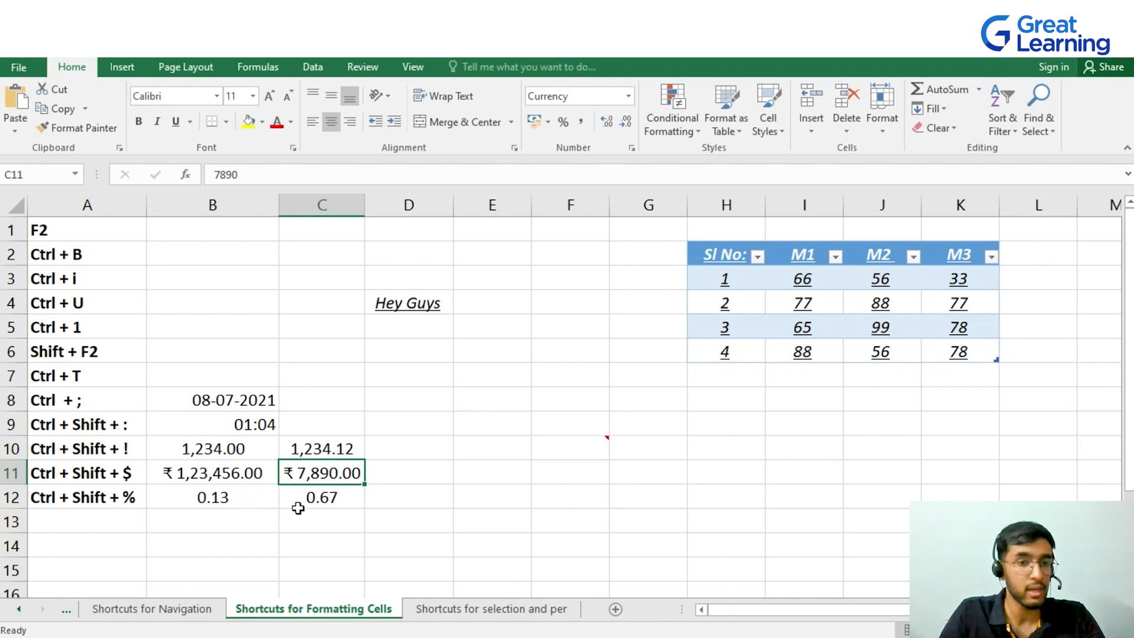
# - Apply the Percentage format without decimals to cells B12 and C12
pyautogui.click(252, 499)
pyautogui.hotkey('ctrl', 'shift', '%')
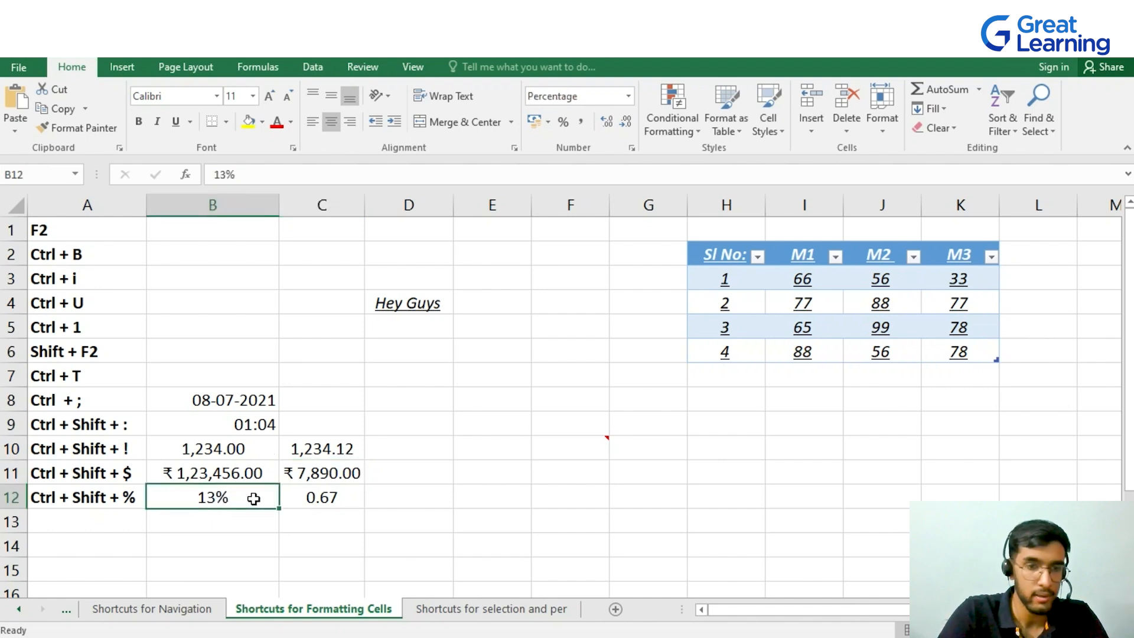
pyautogui.click(354, 502)
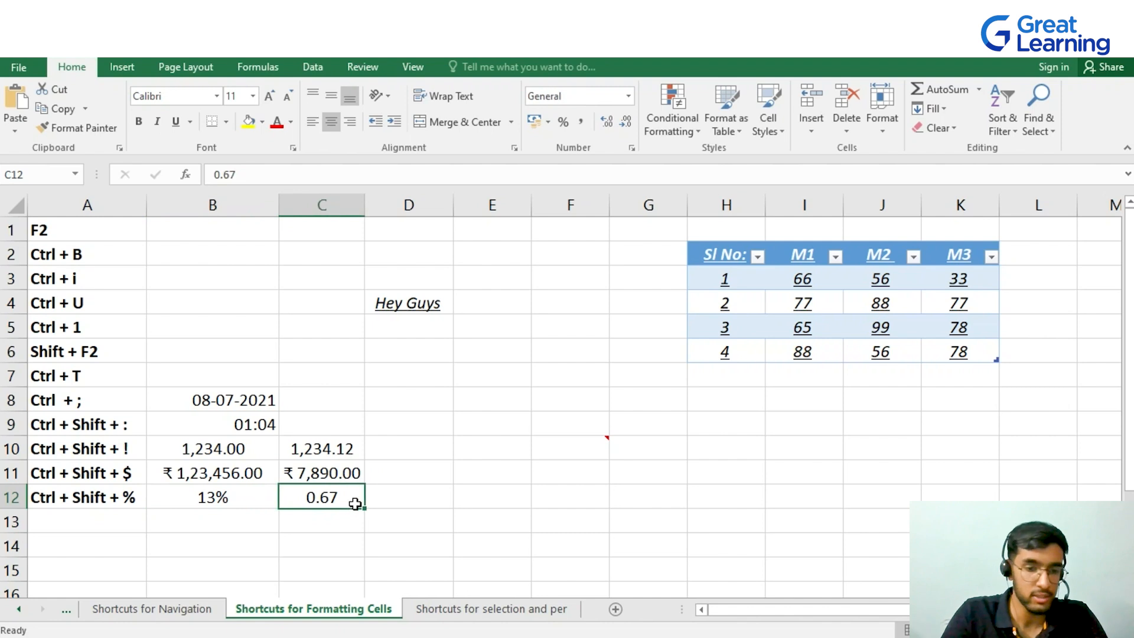
pyautogui.hotkey('ctrl', 'shift', '%')
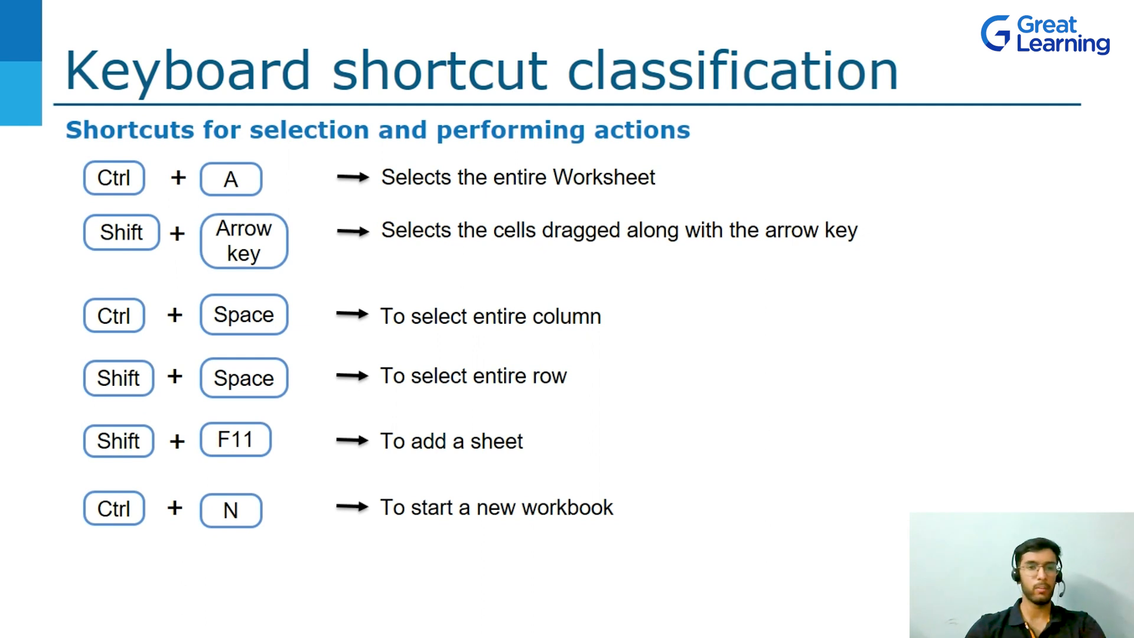
pyautogui.press('Right')
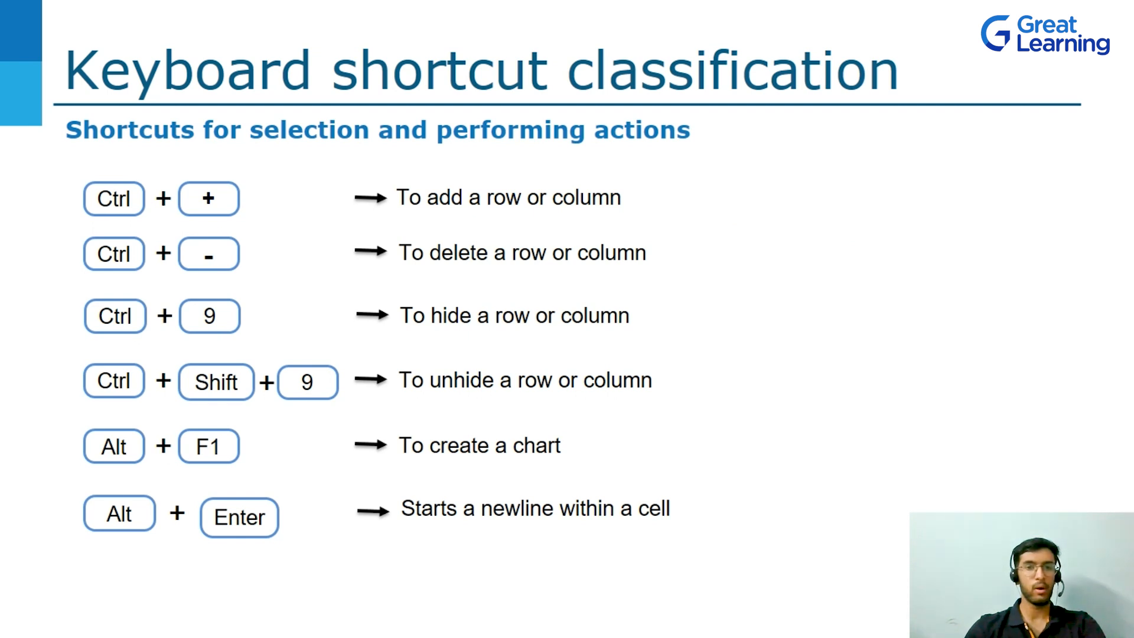
pyautogui.press('Right')
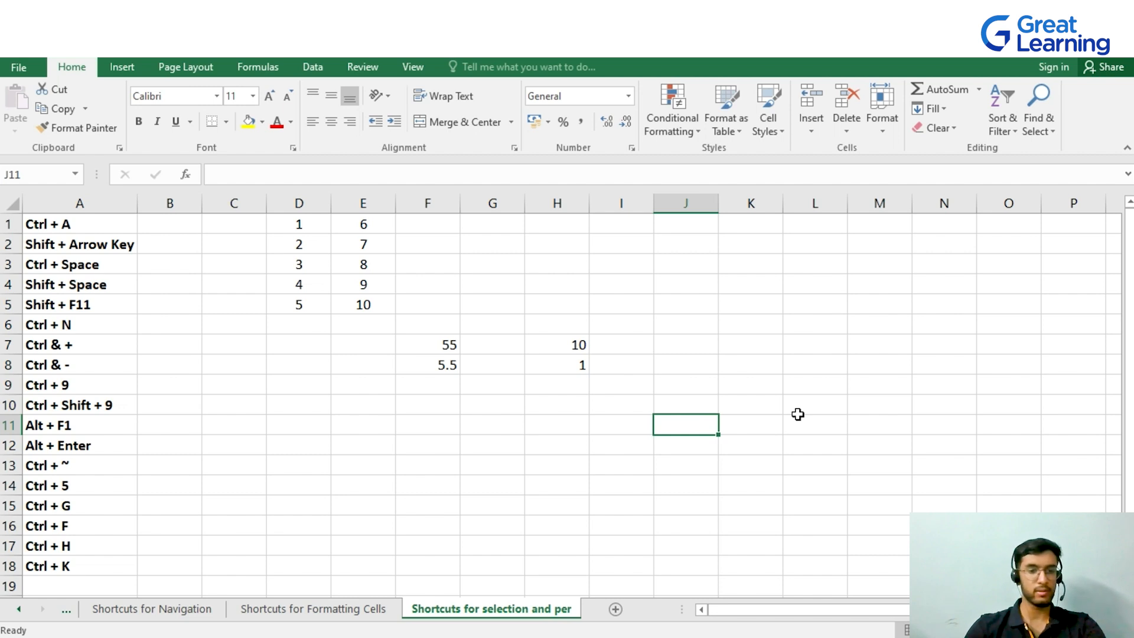
# - Select the entire worksheet, and after that extend a cell selection from L10 to the range J10:L14
pyautogui.hotkey('ctrl', 'a')
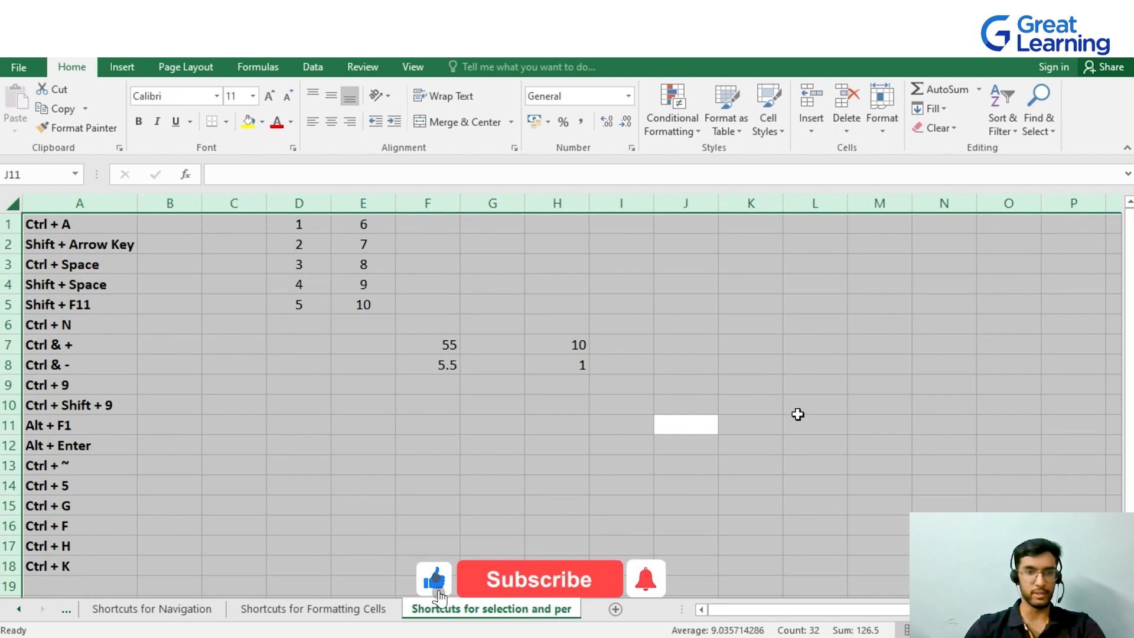
pyautogui.click(797, 412)
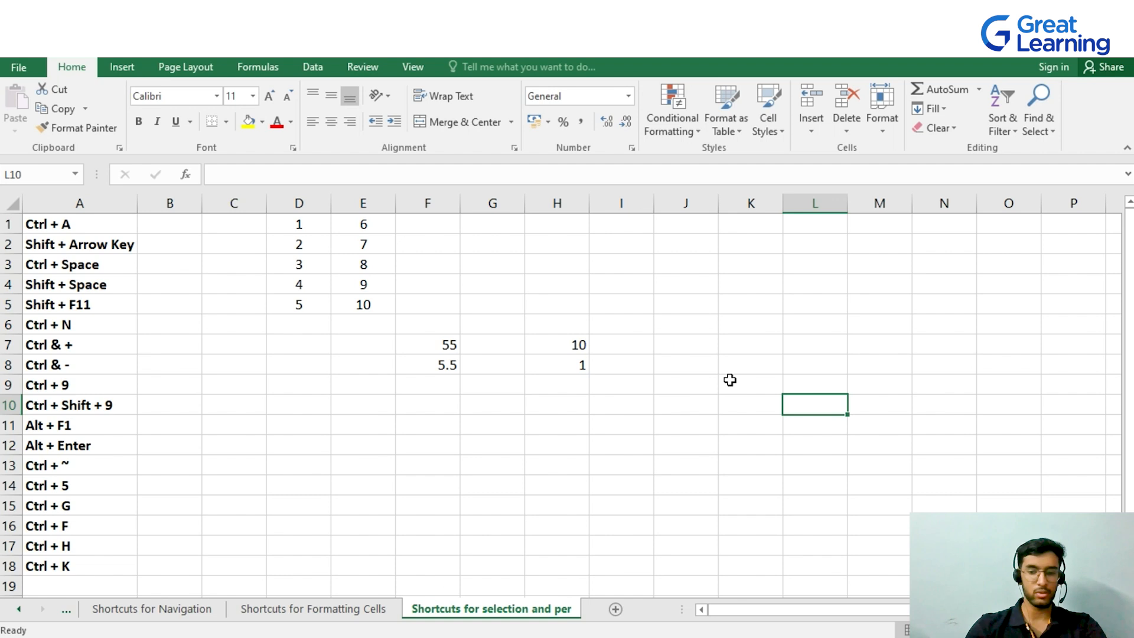
pyautogui.hotkey('shift', 'Left')
pyautogui.hotkey('shift', 'Left')
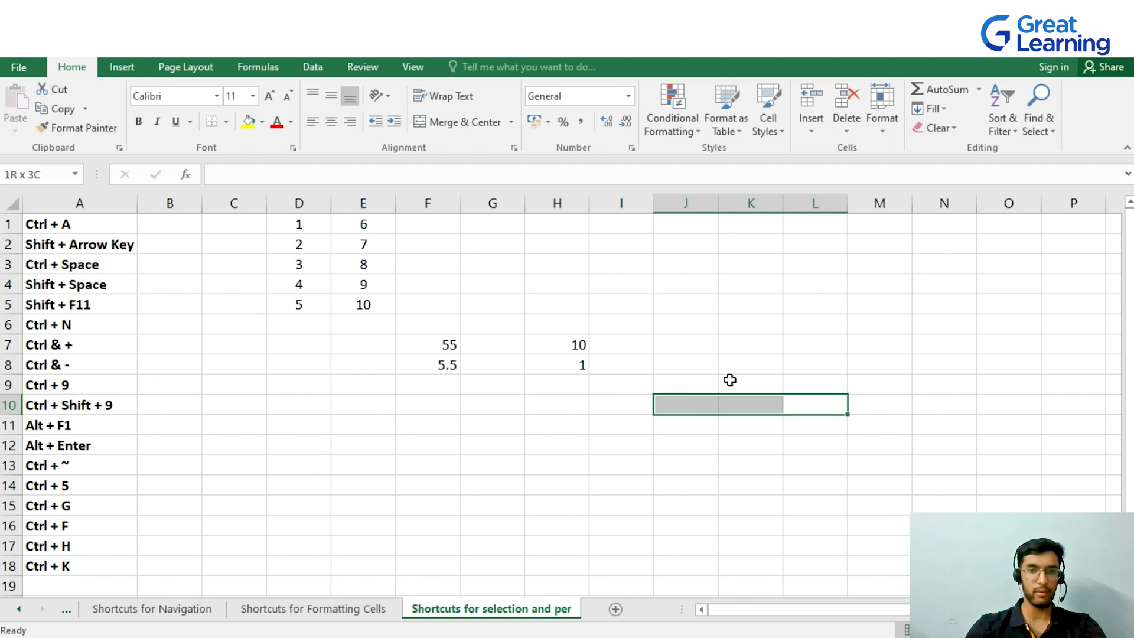
pyautogui.hotkey('shift', 'Up')
pyautogui.hotkey('shift', 'Up')
pyautogui.hotkey('shift', 'Down')
pyautogui.hotkey('shift', 'Down')
pyautogui.hotkey('shift', 'Down')
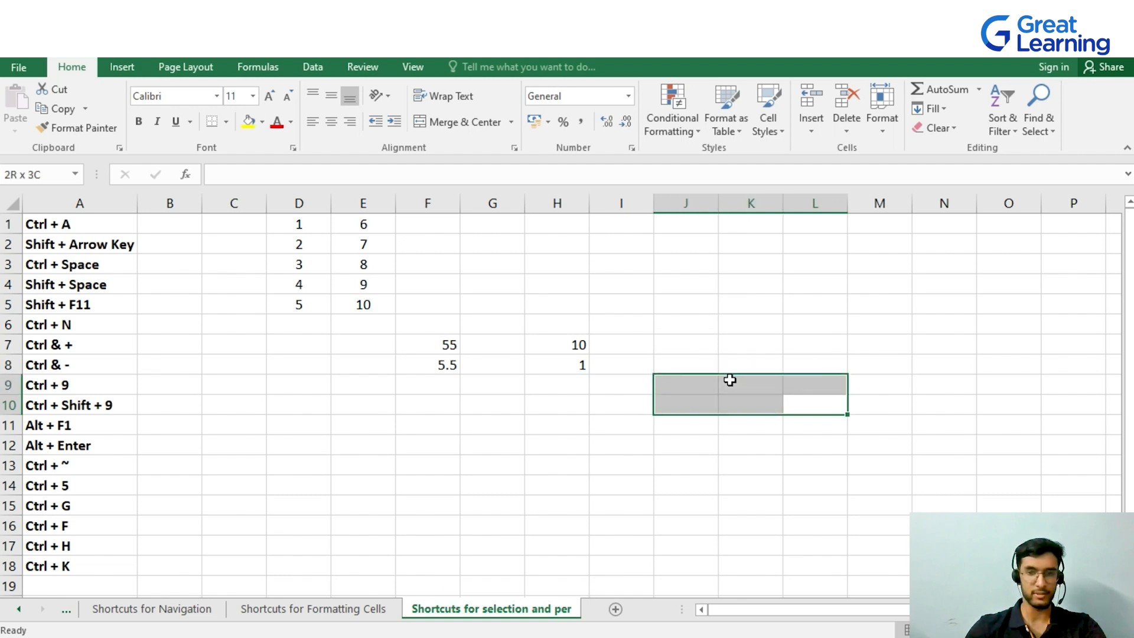
pyautogui.hotkey('shift', 'Down')
pyautogui.hotkey('shift', 'Down')
pyautogui.hotkey('shift', 'Left')
pyautogui.hotkey('shift', 'Left')
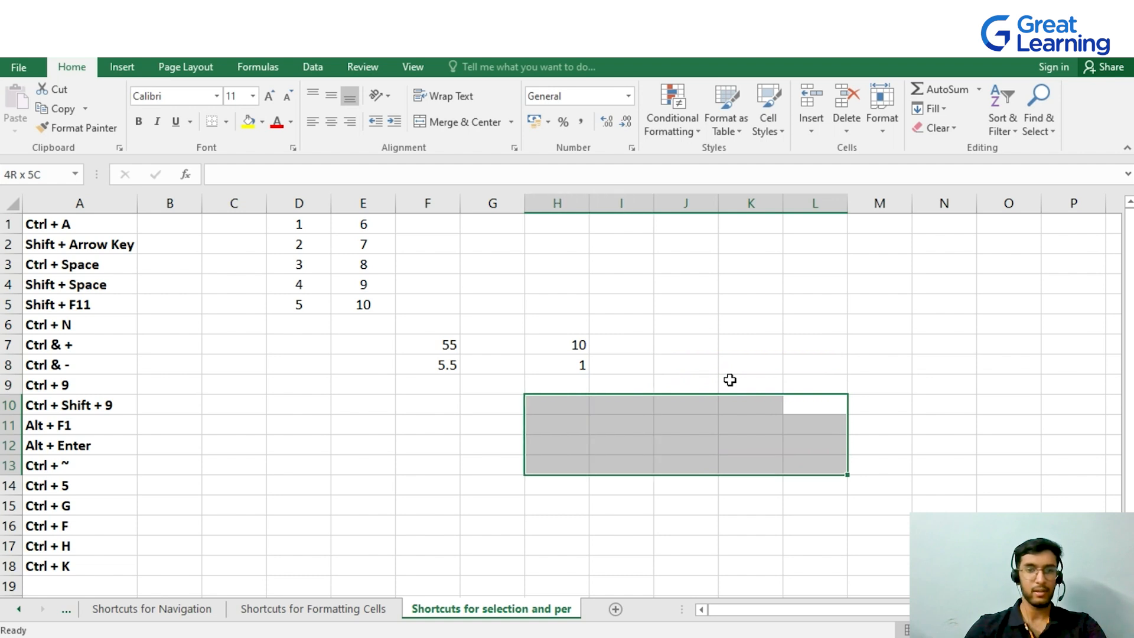
pyautogui.hotkey('shift', 'Down')
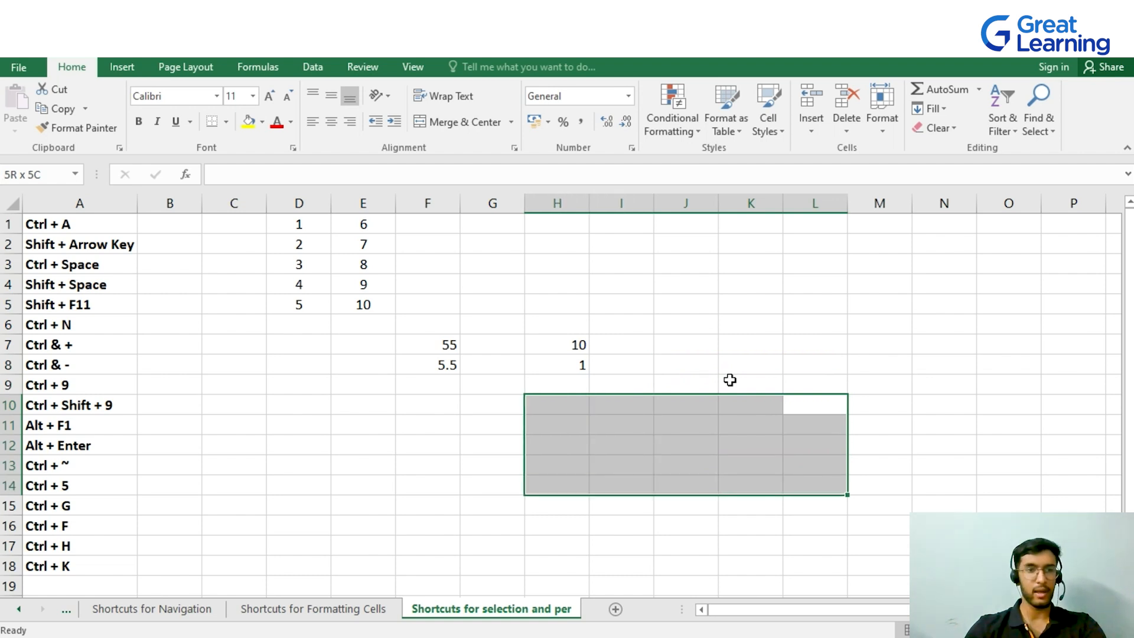
pyautogui.hotkey('shift', 'Right')
pyautogui.hotkey('shift', 'Right')
pyautogui.hotkey('shift', 'Right')
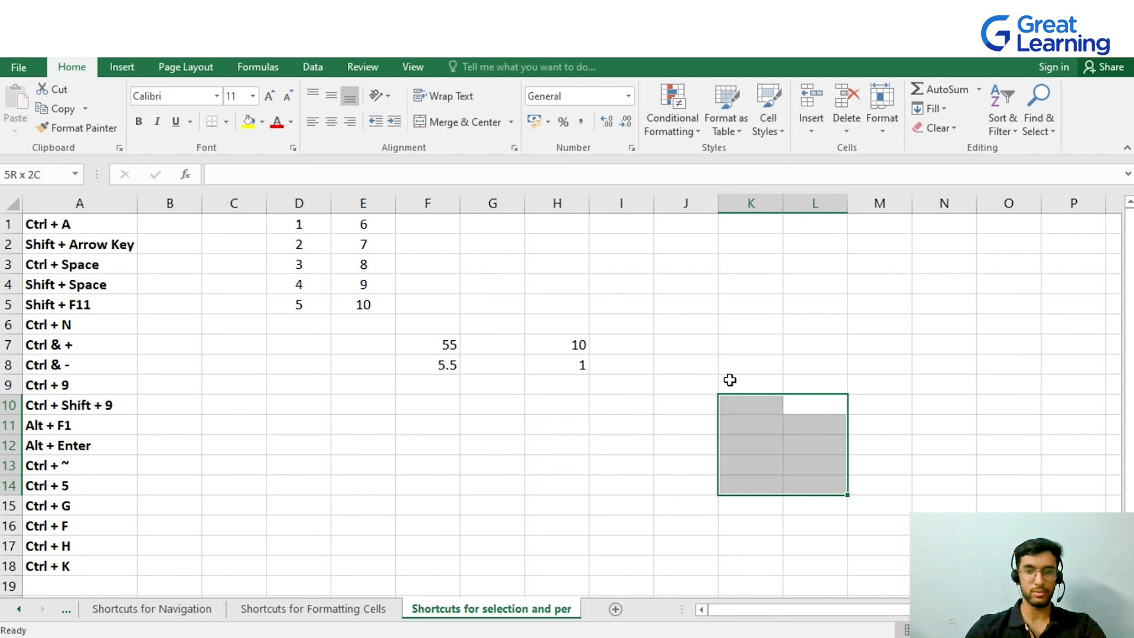
pyautogui.hotkey('shift', 'Left')
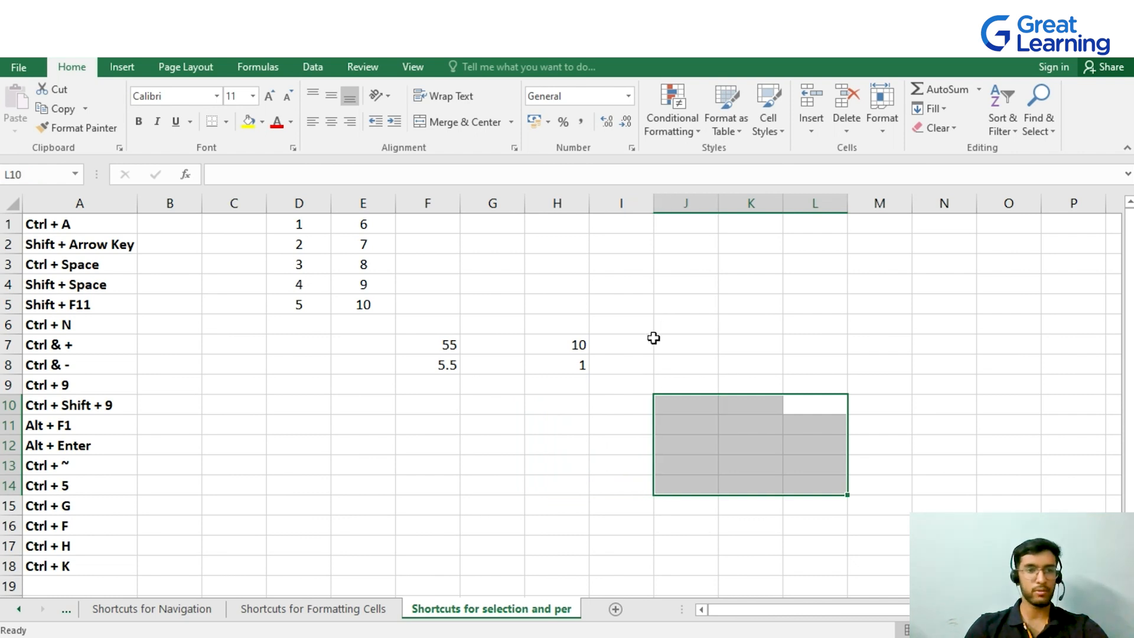
# - Select the entire column I from cell I5, and the entire row 5 from cell K5
pyautogui.click(629, 302)
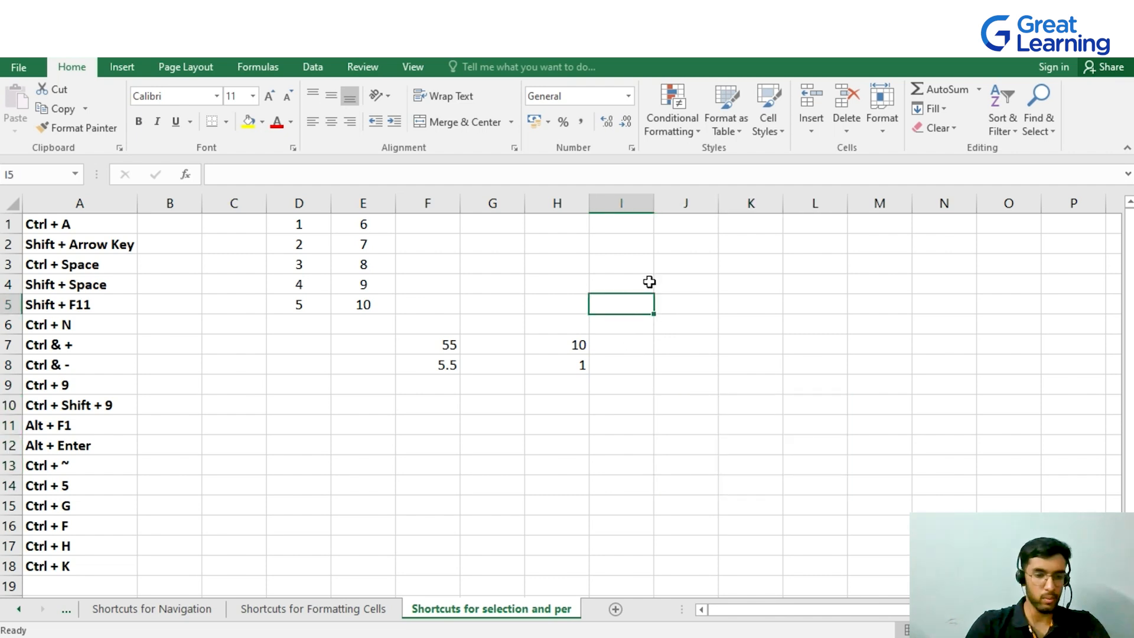
pyautogui.hotkey('ctrl', 'space')
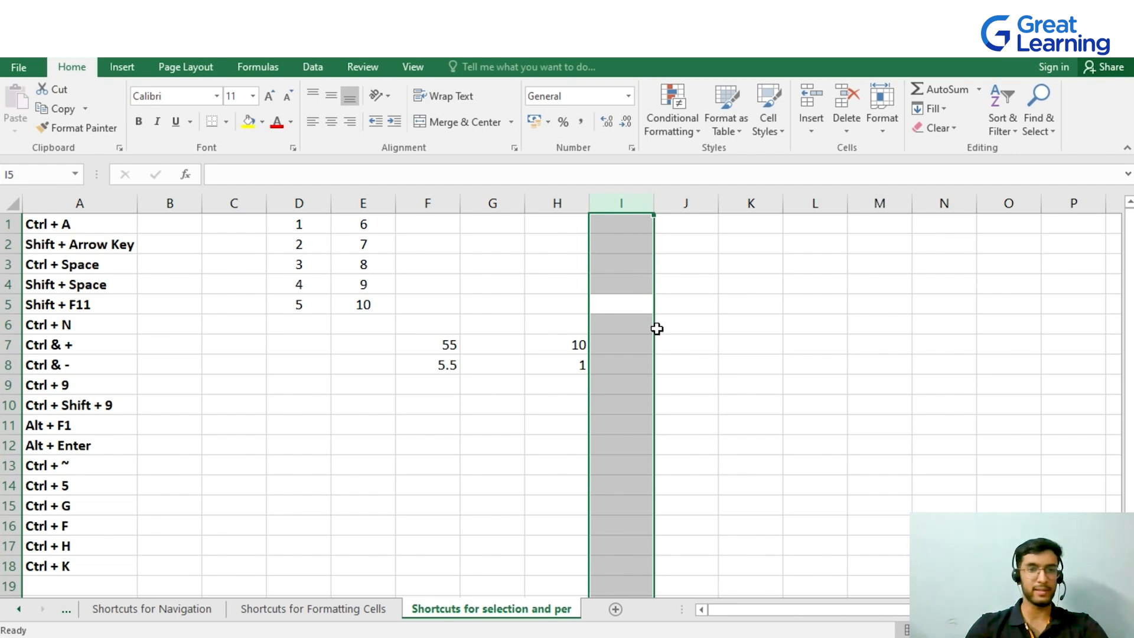
pyautogui.click(730, 307)
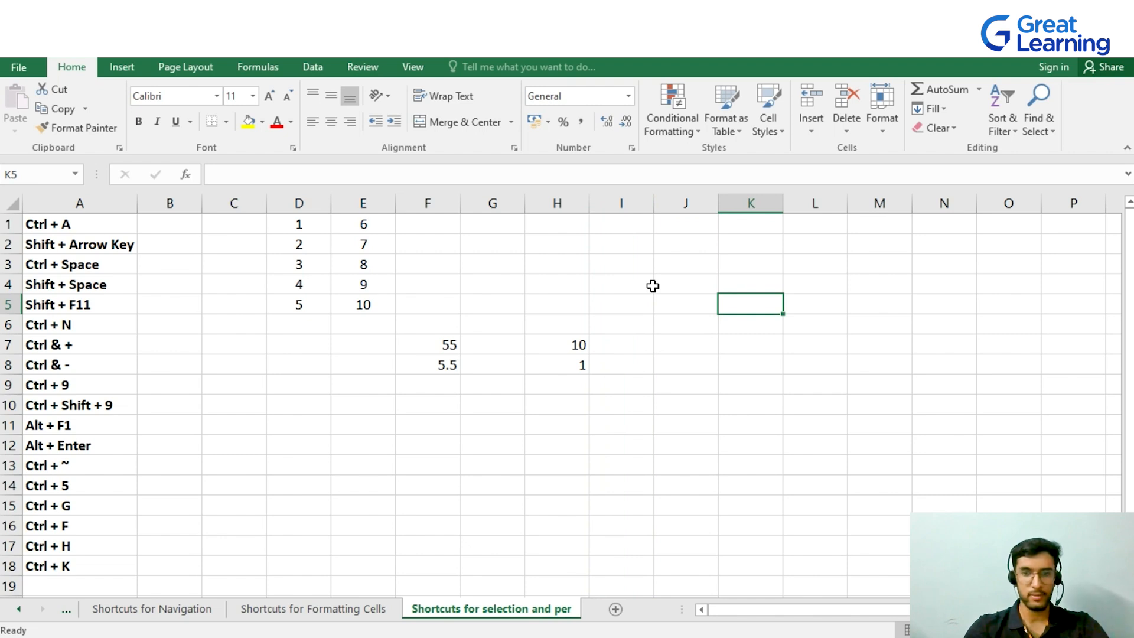
pyautogui.hotkey('shift', 'space')
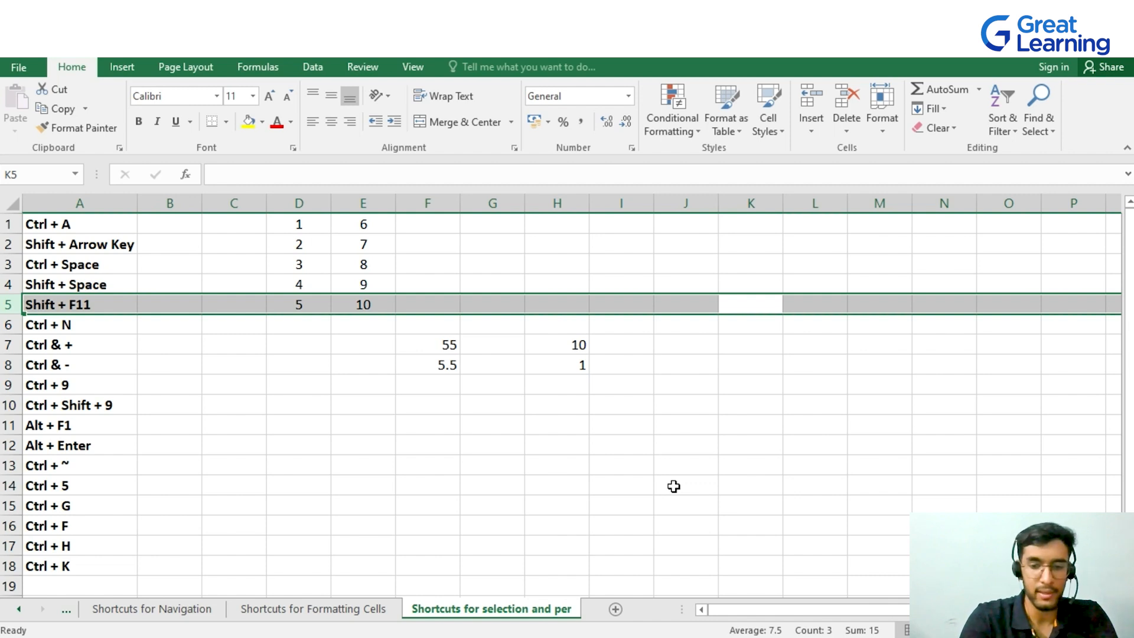
# - Insert a new blank worksheet before the selection shortcuts sheet and return to that shortcuts sheet
pyautogui.hotkey('shift', 'F11')
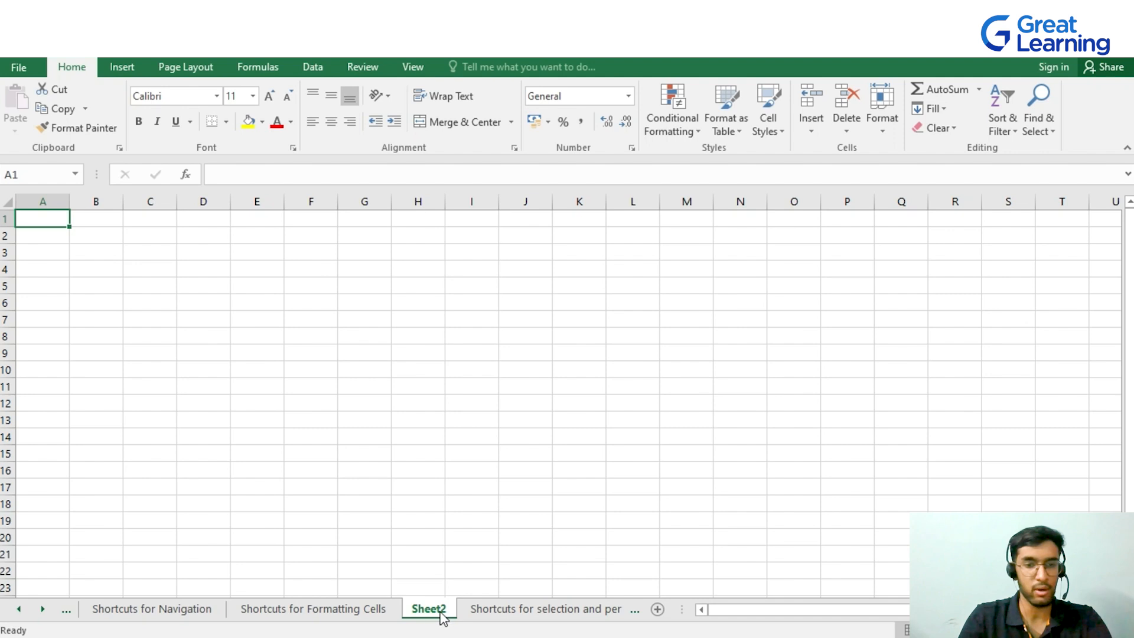
pyautogui.keyDown('ctrl'); pyautogui.click(177, 611); pyautogui.keyUp('ctrl')
pyautogui.click(561, 615)
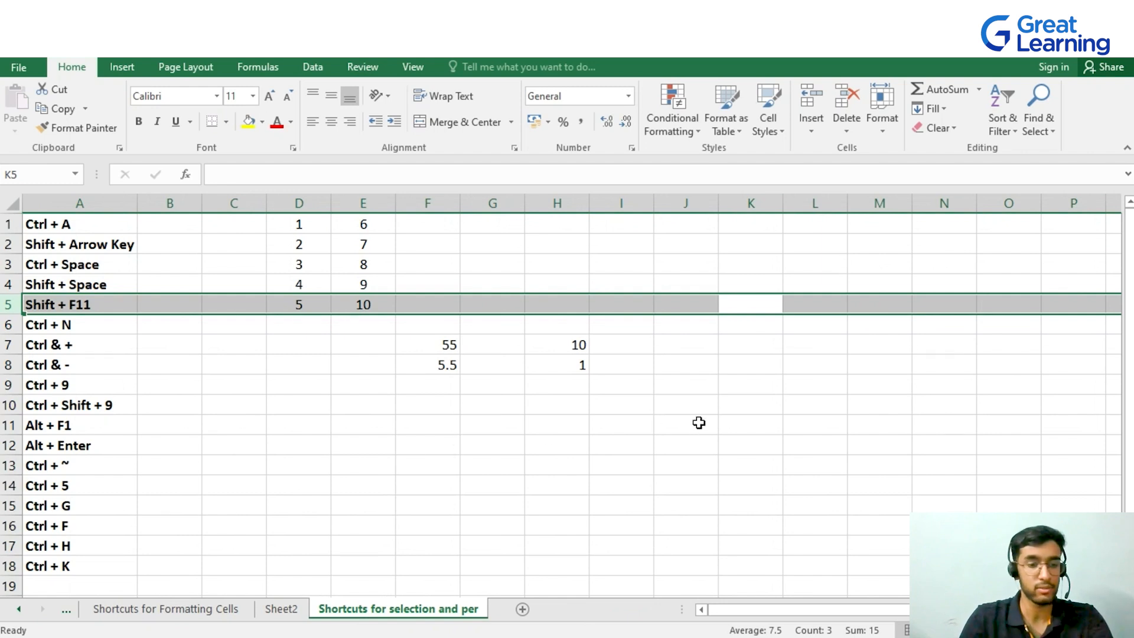
# - Create a new blank workbook and switch back to the Keyboard Shortcuts workbook
pyautogui.hotkey('ctrl', 'n')
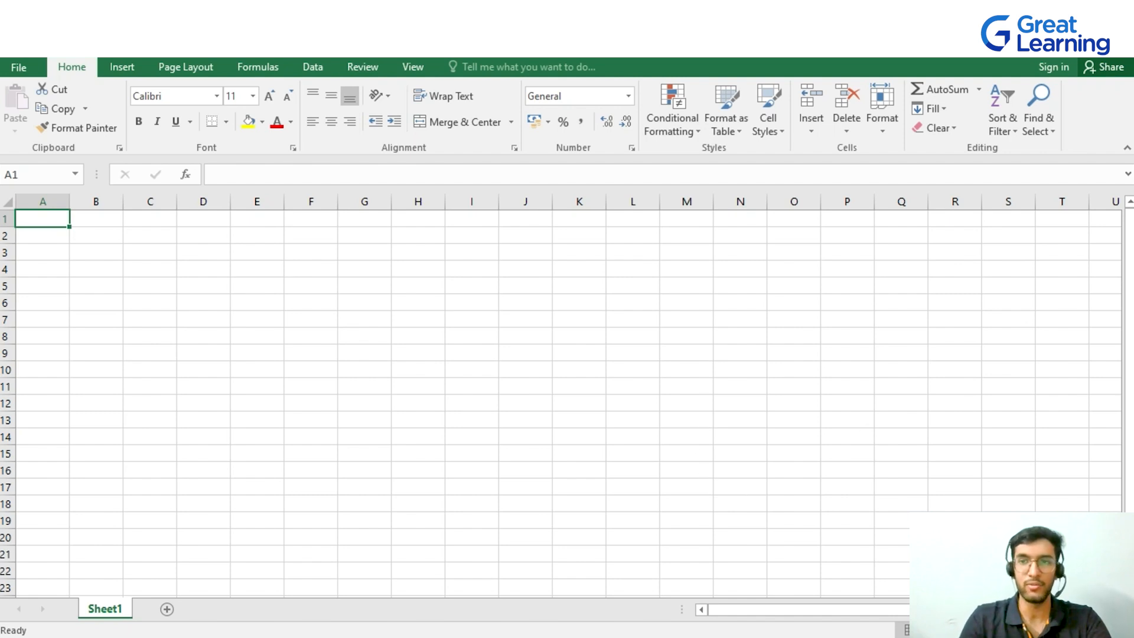
pyautogui.moveTo(672, 637)
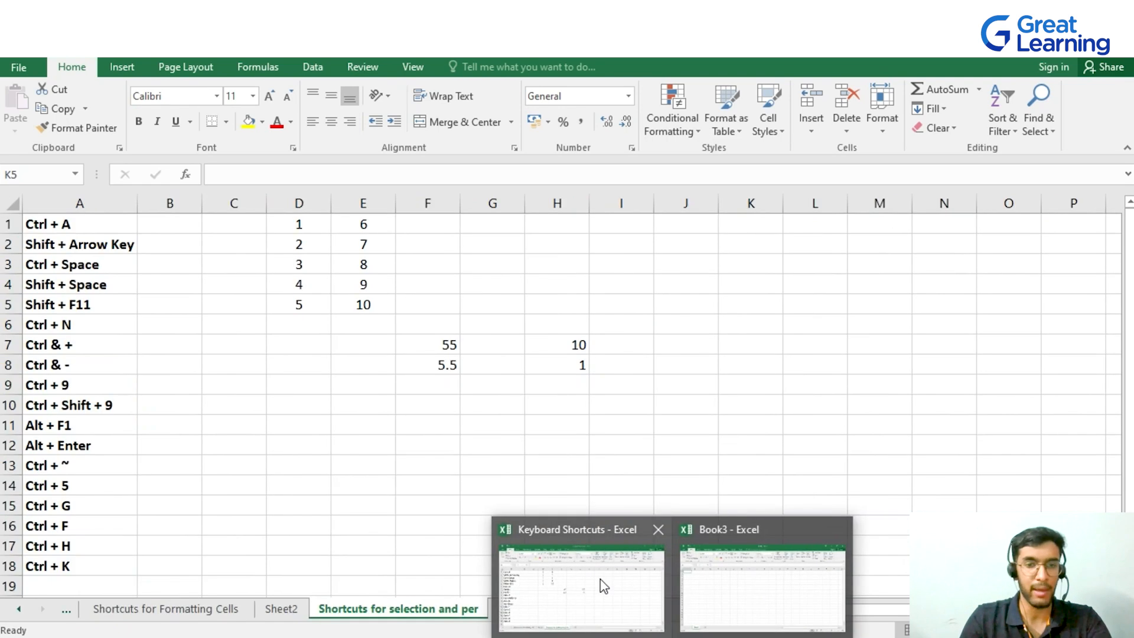
pyautogui.click(604, 585)
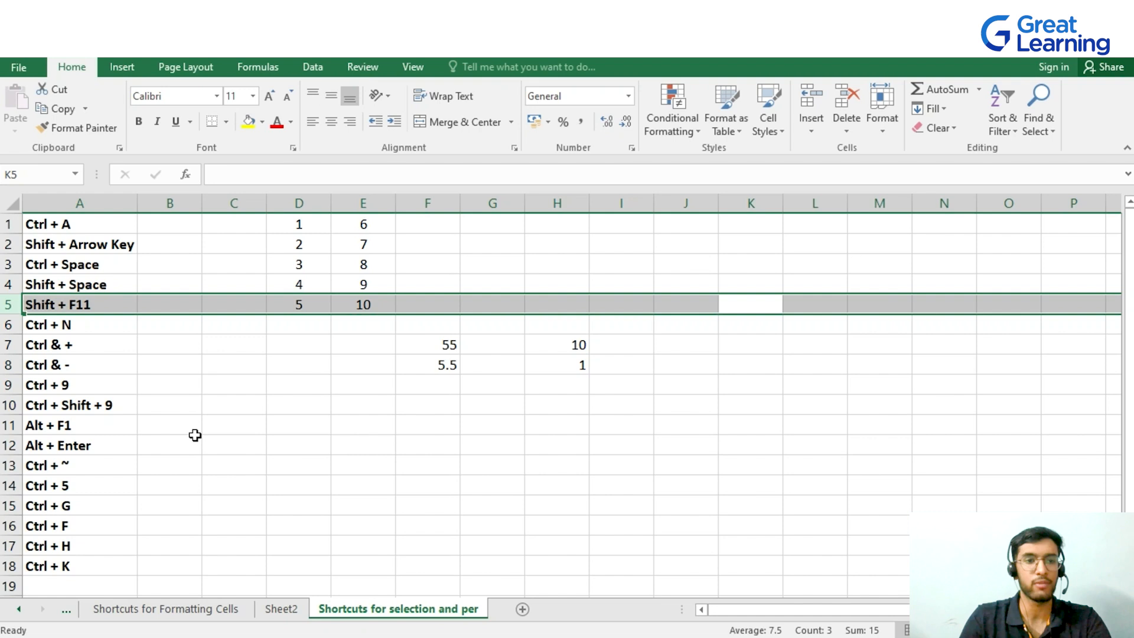
# - Insert an empty row above row 7 and delete it again
pyautogui.click(8, 345)
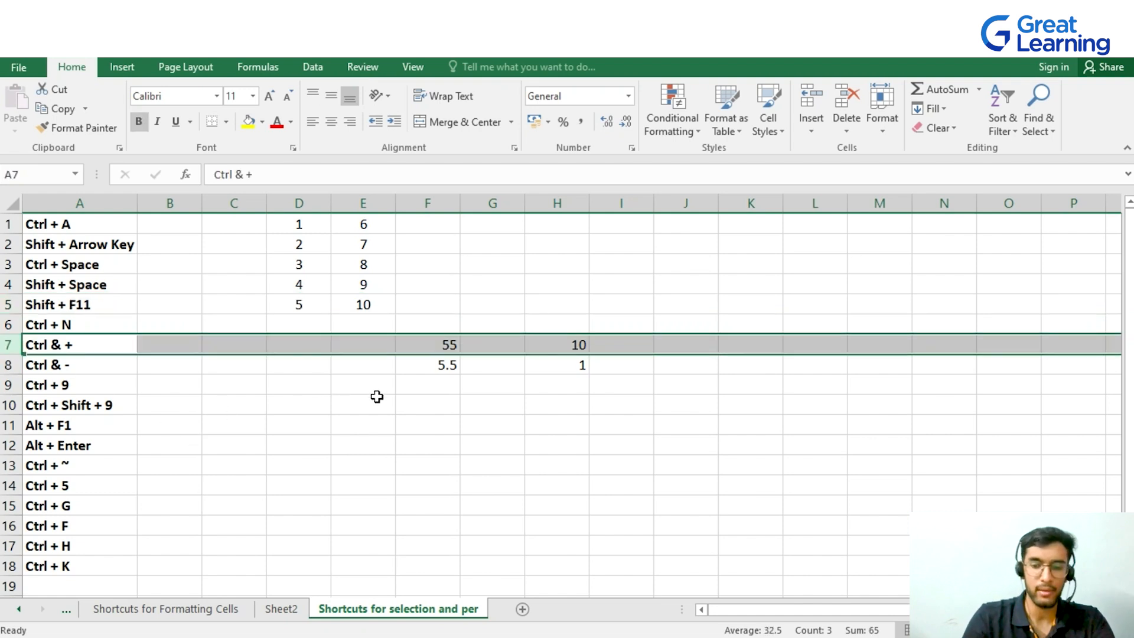
pyautogui.hotkey('ctrl', 'shift', '+')
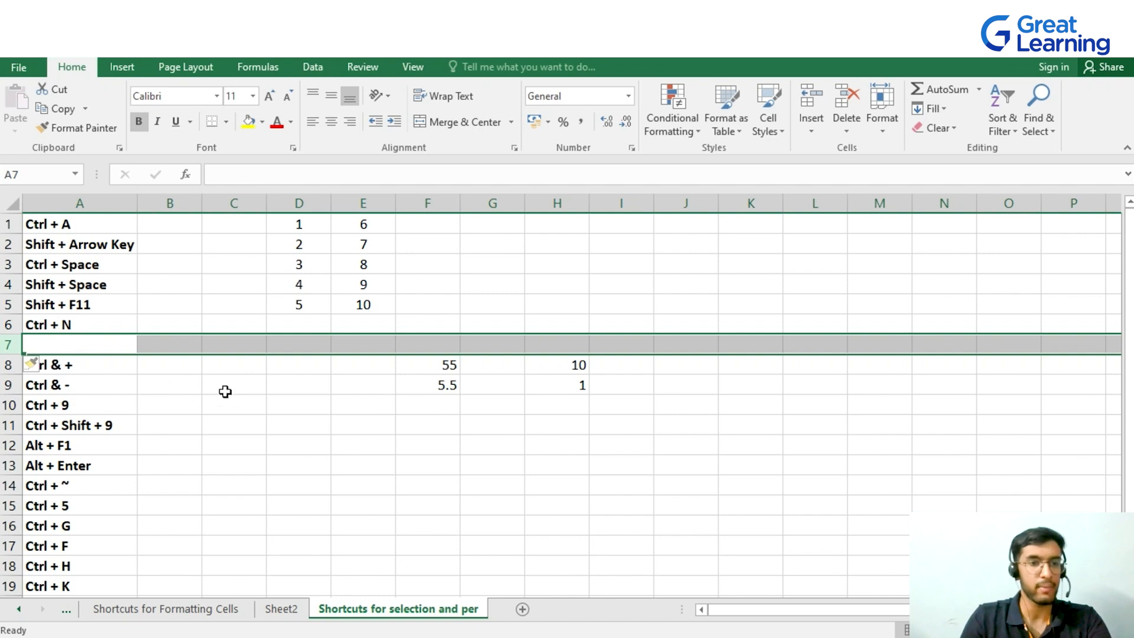
pyautogui.hotkey('ctrl', '-')
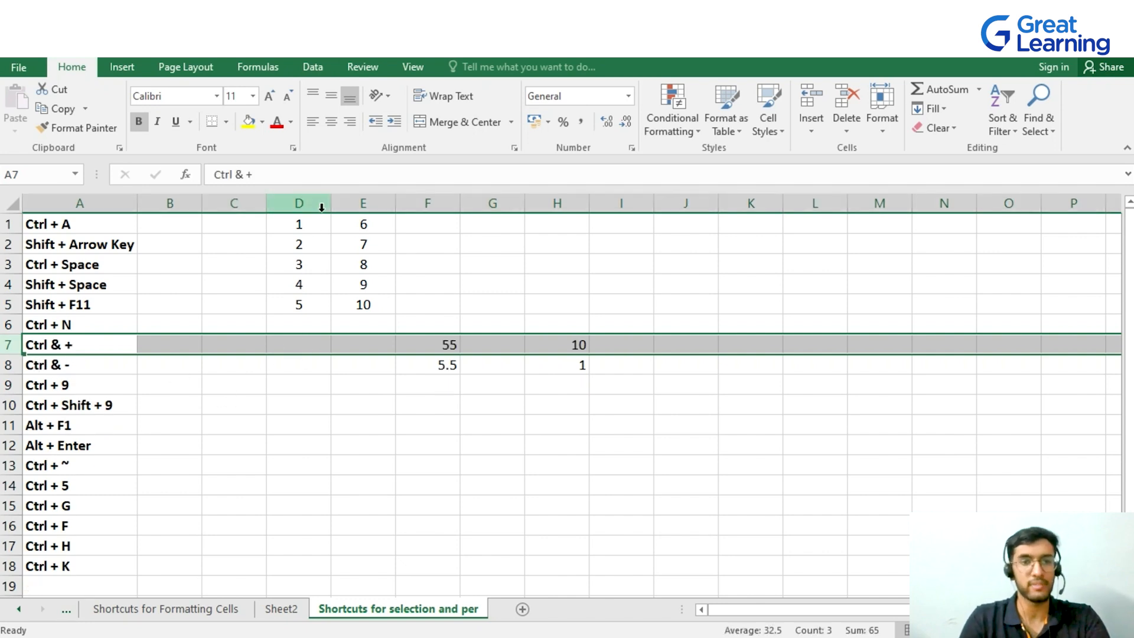
# - Insert an empty column before column E and delete it again
pyautogui.click(344, 203)
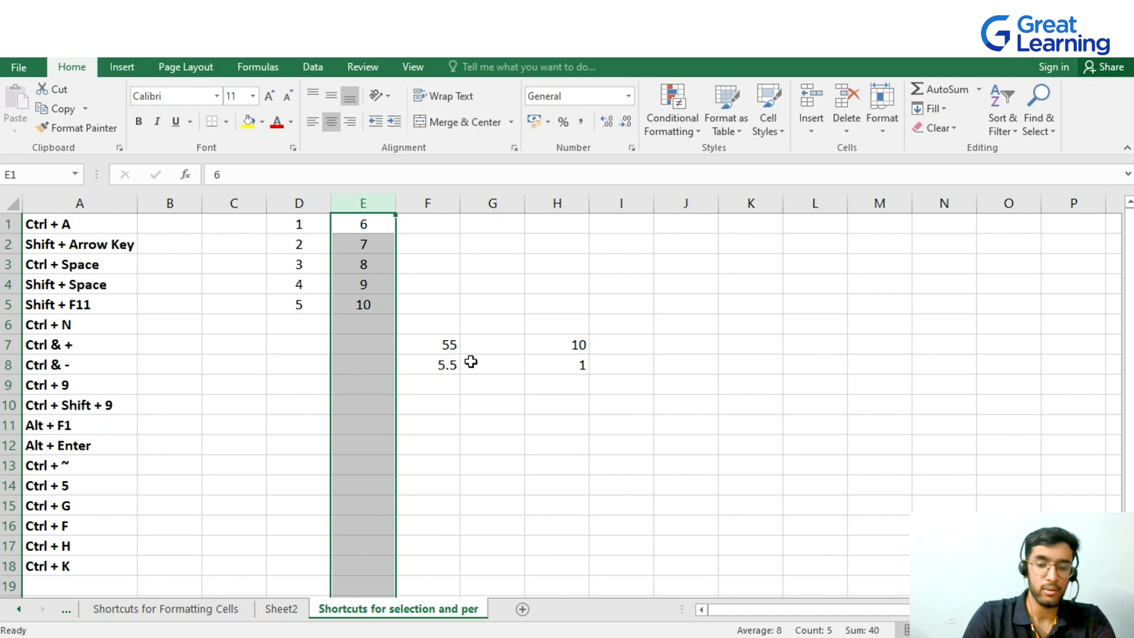
pyautogui.hotkey('ctrl', '+')
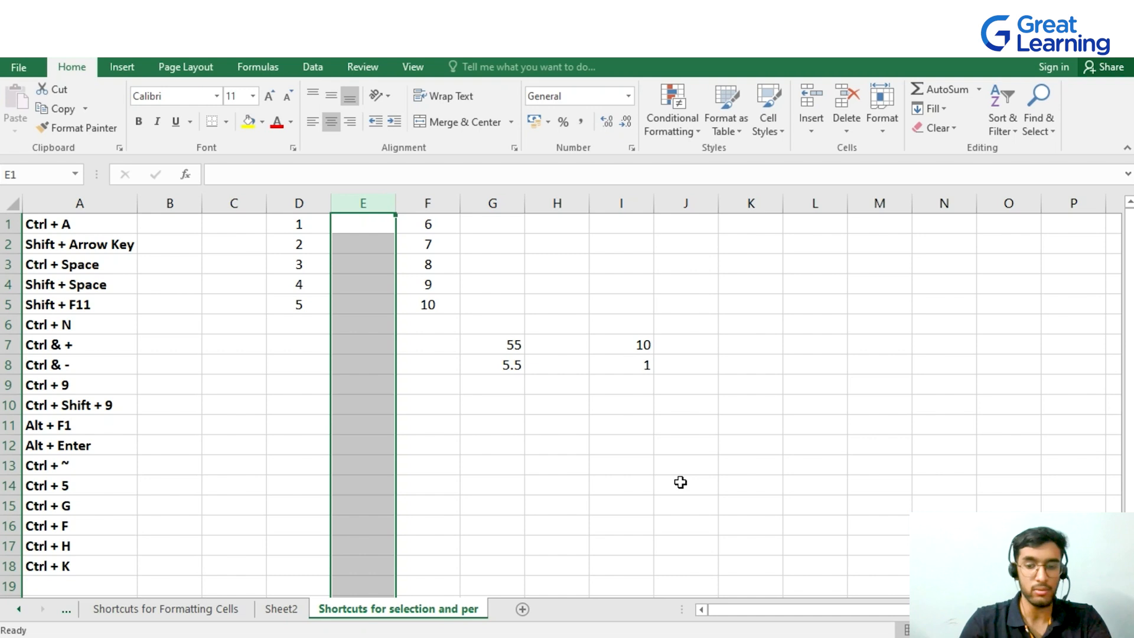
pyautogui.hotkey('ctrl', '-')
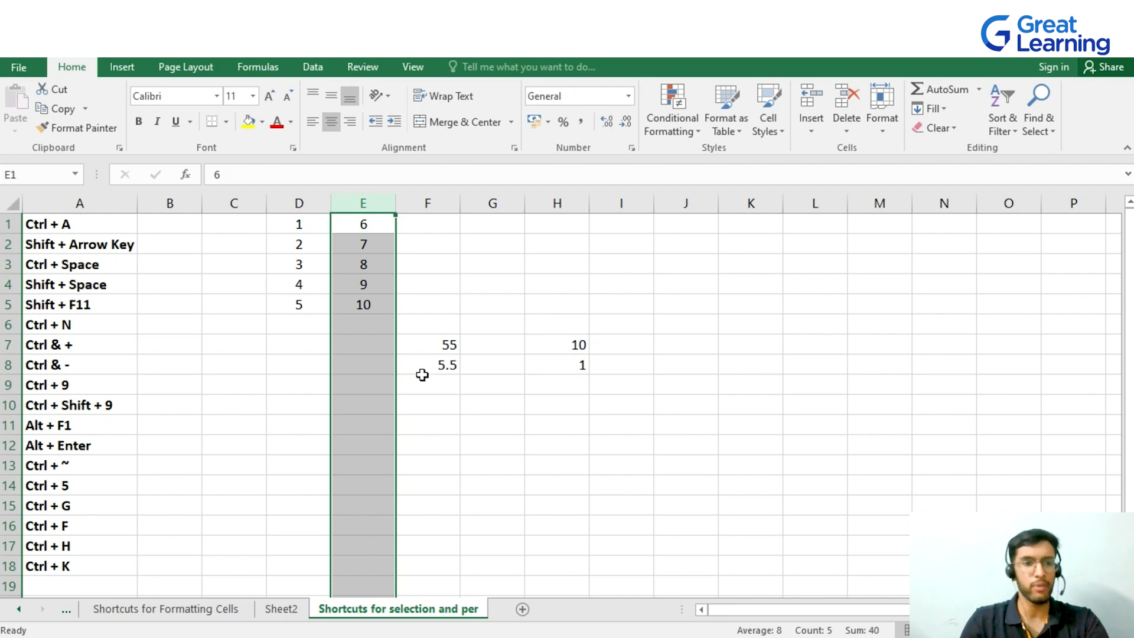
# - Hide row 9 from cell A9 and unhide it again
pyautogui.click(104, 376)
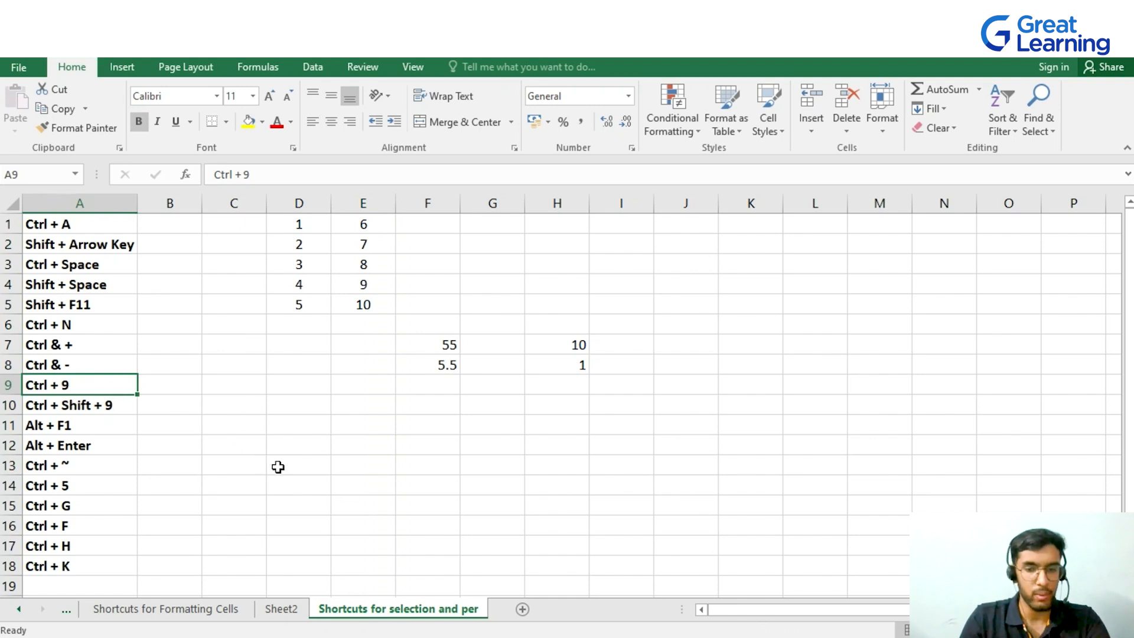
pyautogui.hotkey('ctrl', '9')
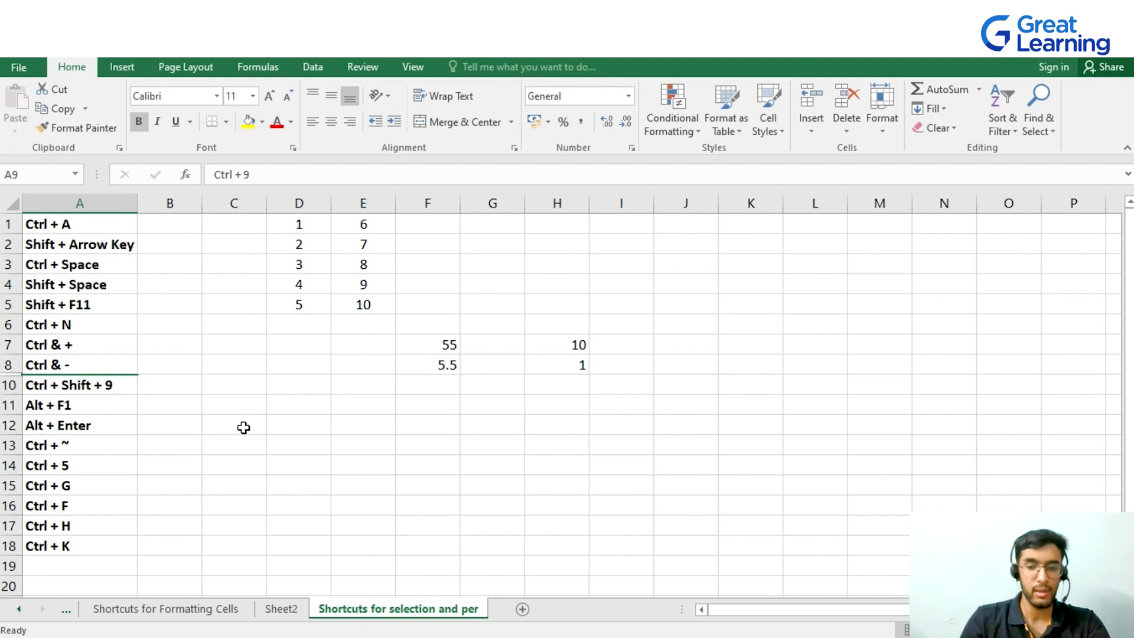
pyautogui.hotkey('ctrl', 'shift', '9')
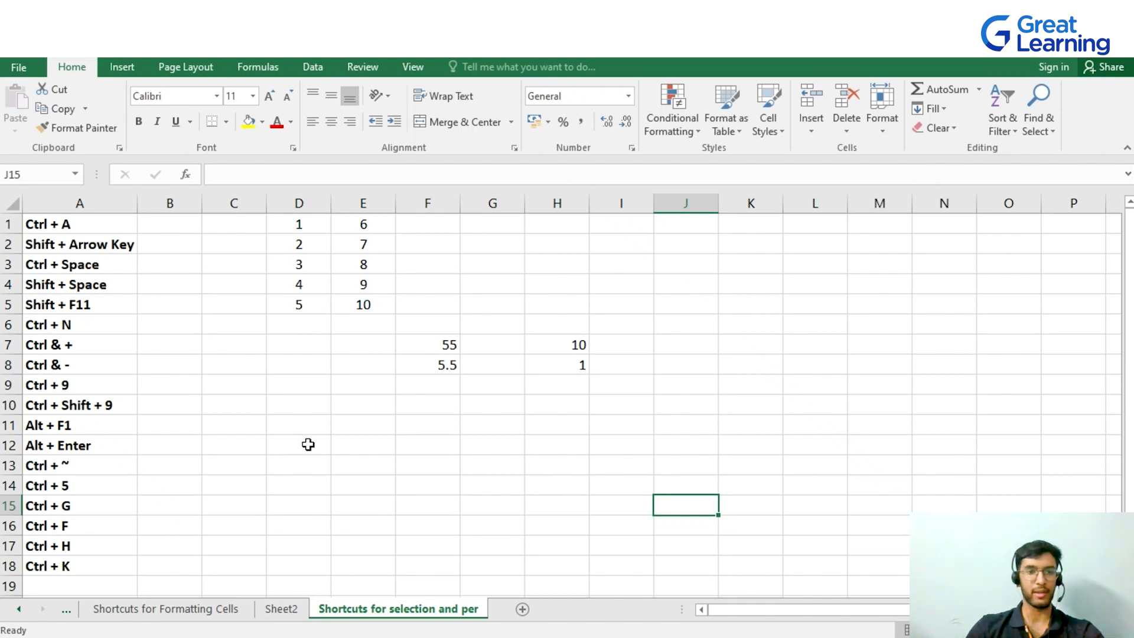
# - Create an embedded column chart from the range D1:E5 and delete it
pyautogui.moveTo(301, 222); pyautogui.dragTo(363, 304)
pyautogui.hotkey('alt', 'F1')
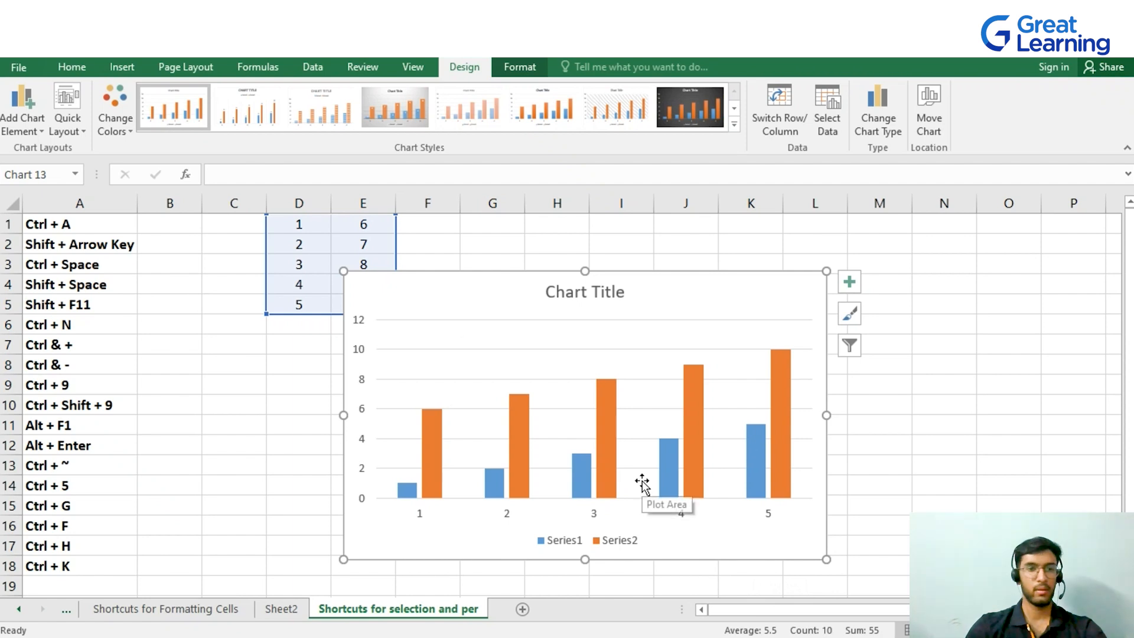
pyautogui.press('Delete')
# - Enter "Hi" in cell C12 with a person's first name on a second line within the same cell
pyautogui.click(260, 449)
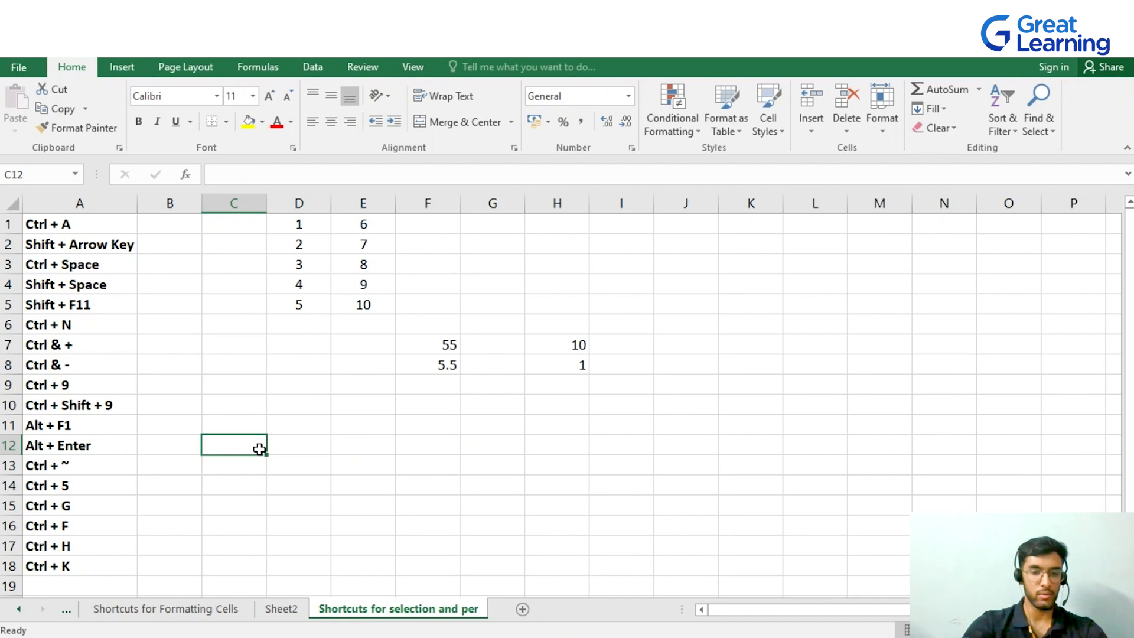
pyautogui.write('Hi')
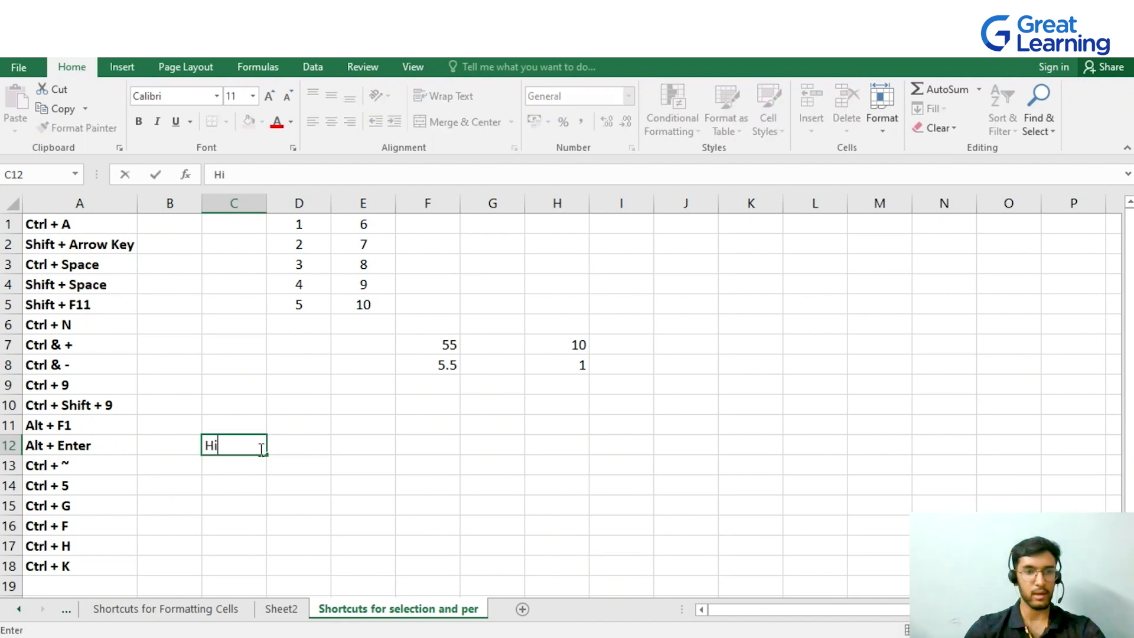
pyautogui.hotkey('alt', 'Return')
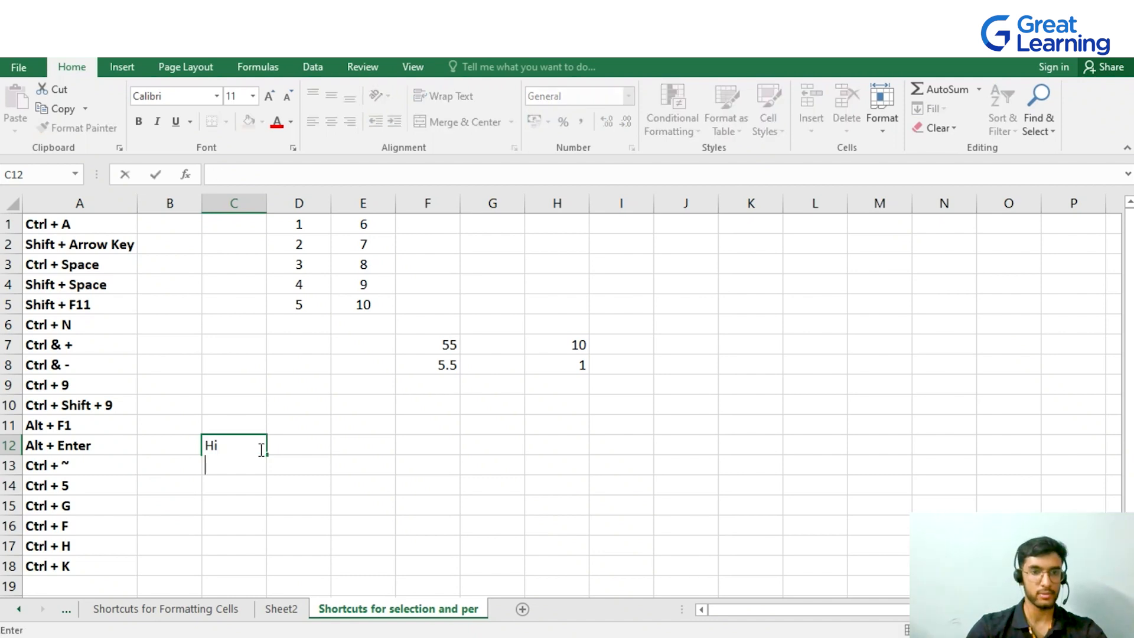
pyautogui.write('Ram')
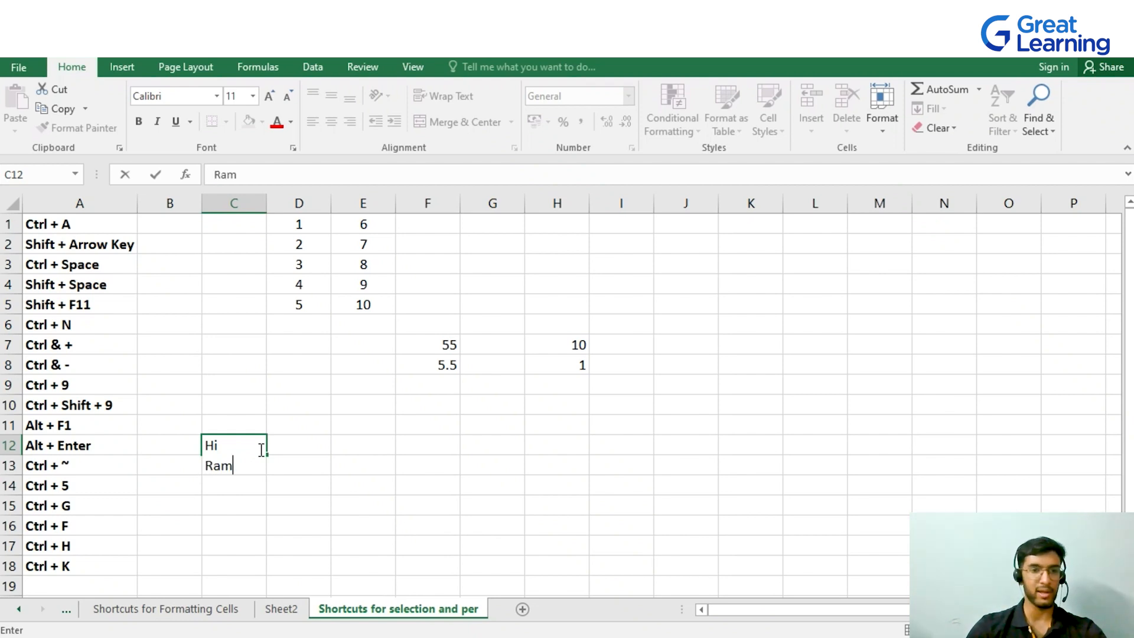
pyautogui.press('Return')
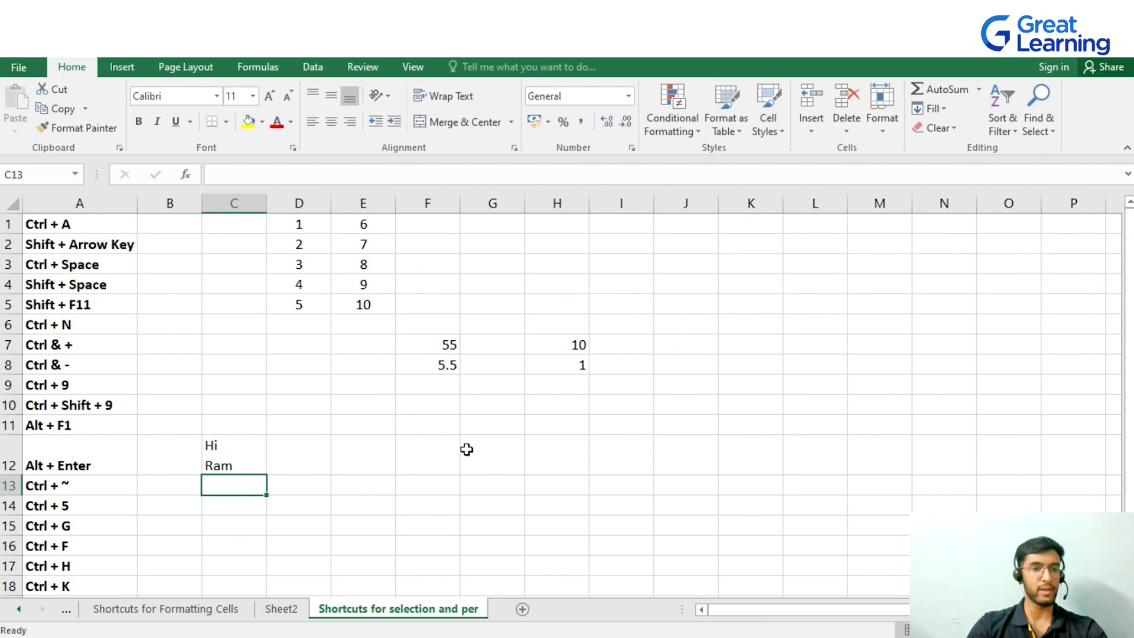
# - Display the worksheet's formulas instead of their calculated values
pyautogui.hotkey('ctrl', '`')
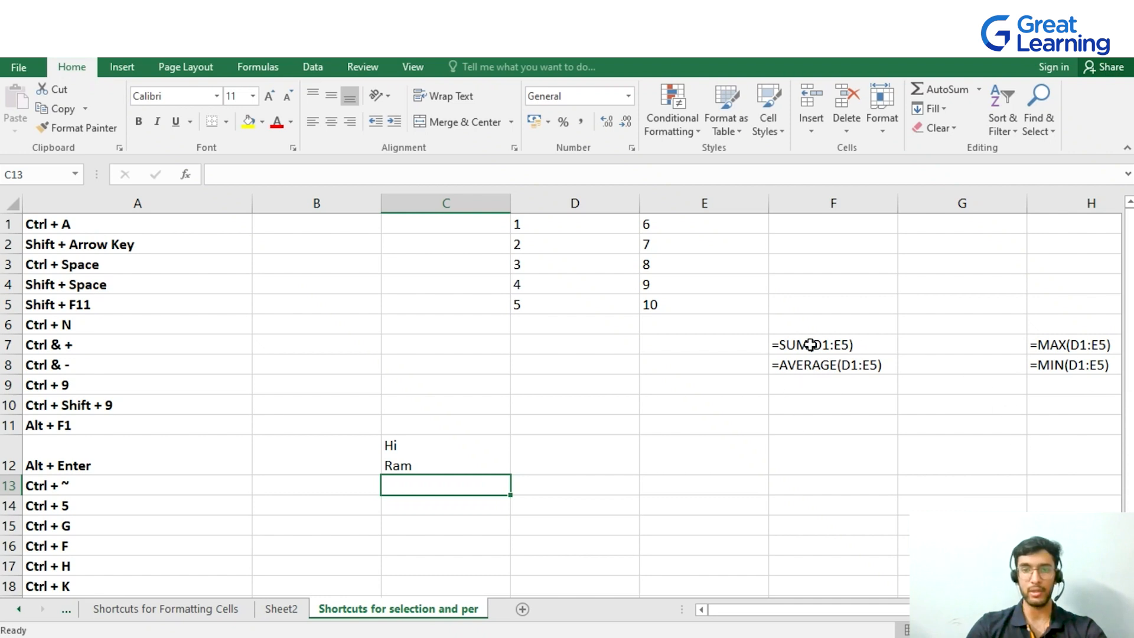
# - Toggle the worksheet between formula view and calculated values, finishing with the calculated values displayed
pyautogui.hotkey('ctrl', '`')
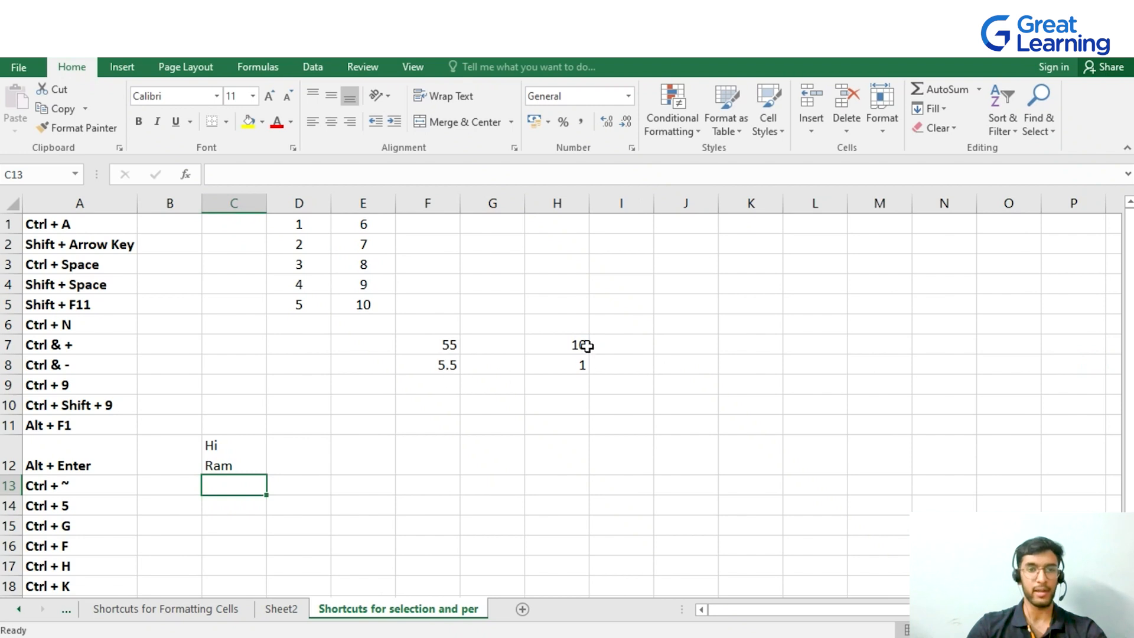
pyautogui.hotkey('ctrl', '`')
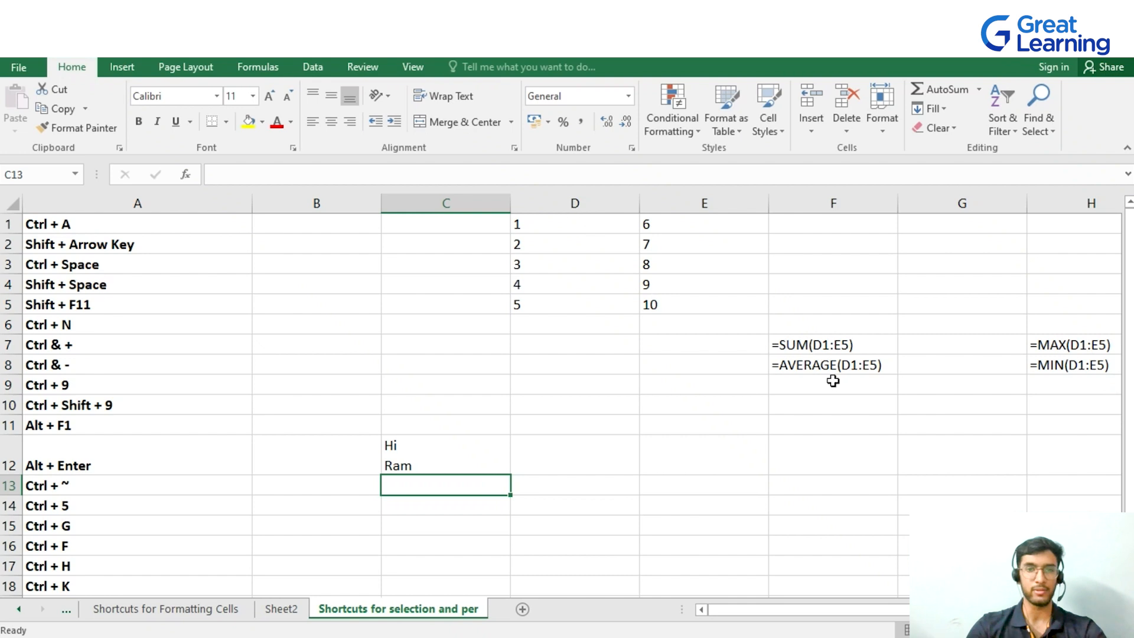
pyautogui.hotkey('ctrl', '`')
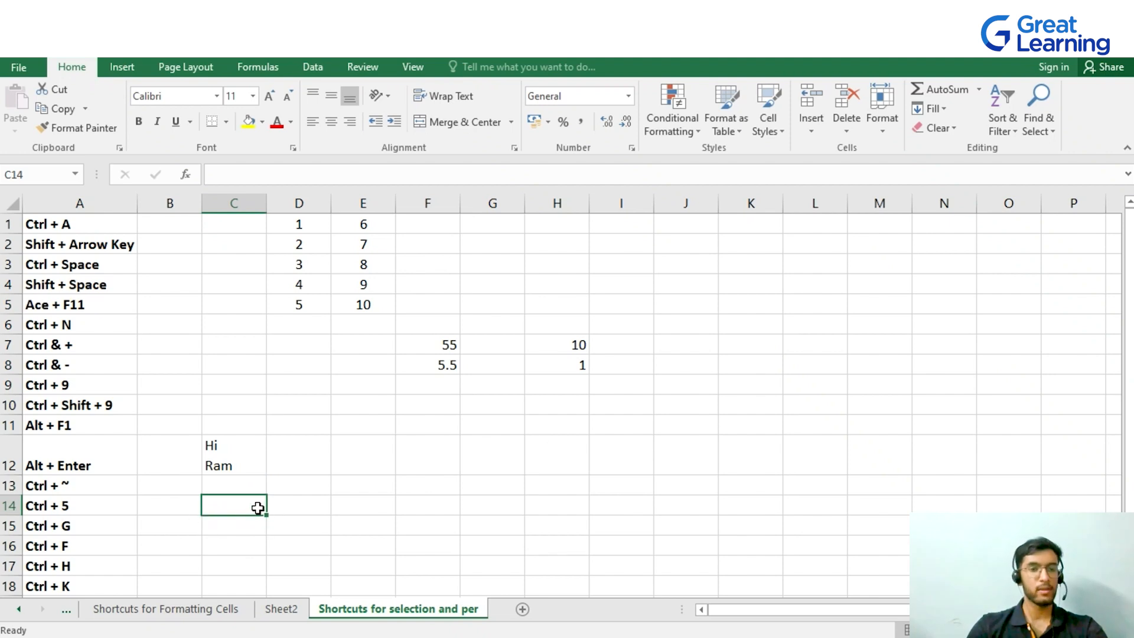
# - Toggle strikethrough formatting on the two-line text in cell C12
pyautogui.click(255, 459)
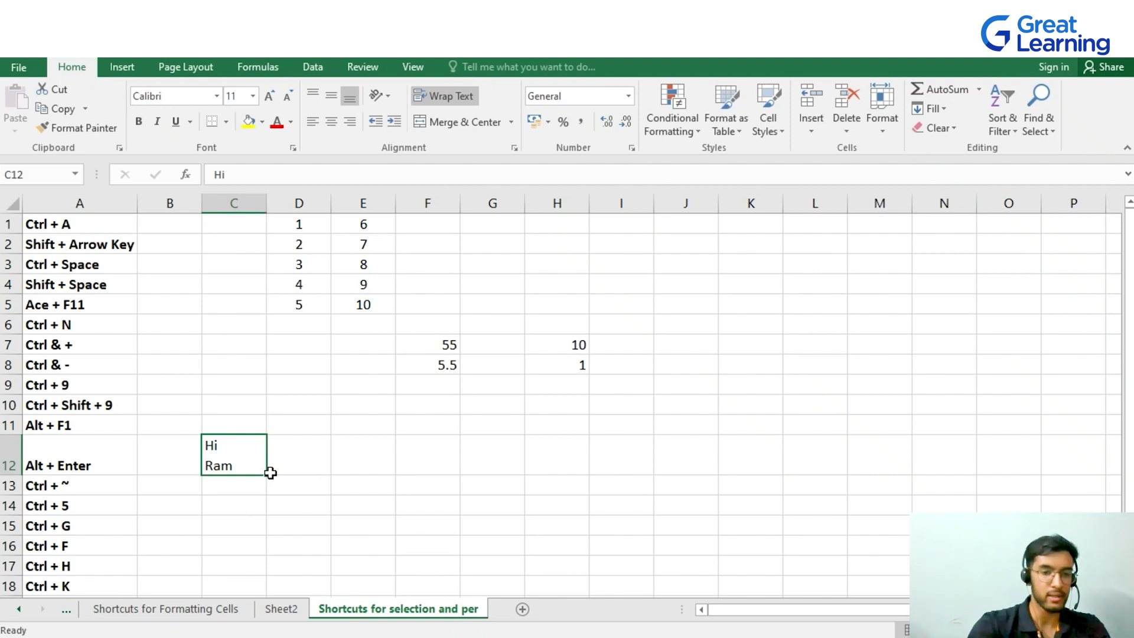
pyautogui.hotkey('ctrl', '5')
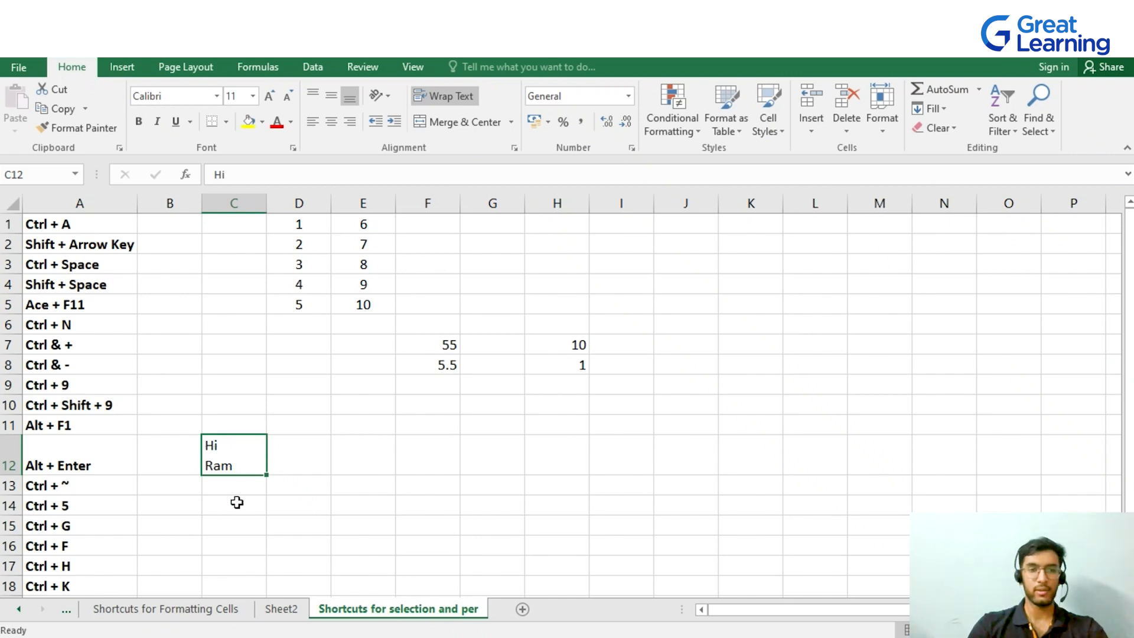
# - Jump from cell D15 to cell H8 using Go To
pyautogui.click(270, 519)
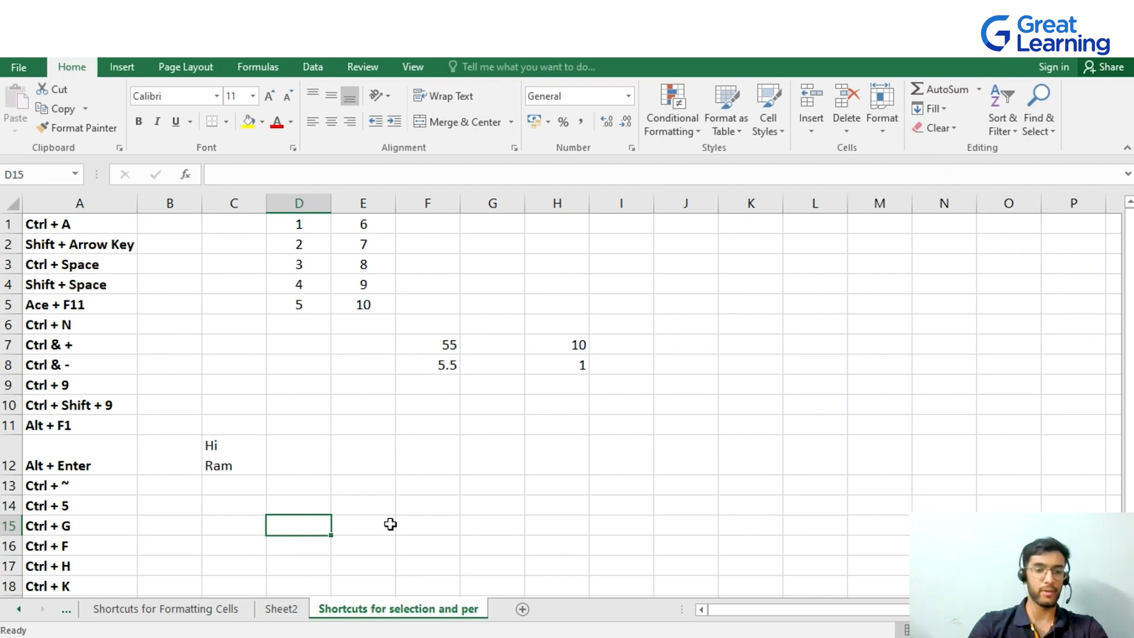
pyautogui.hotkey('ctrl', 'g')
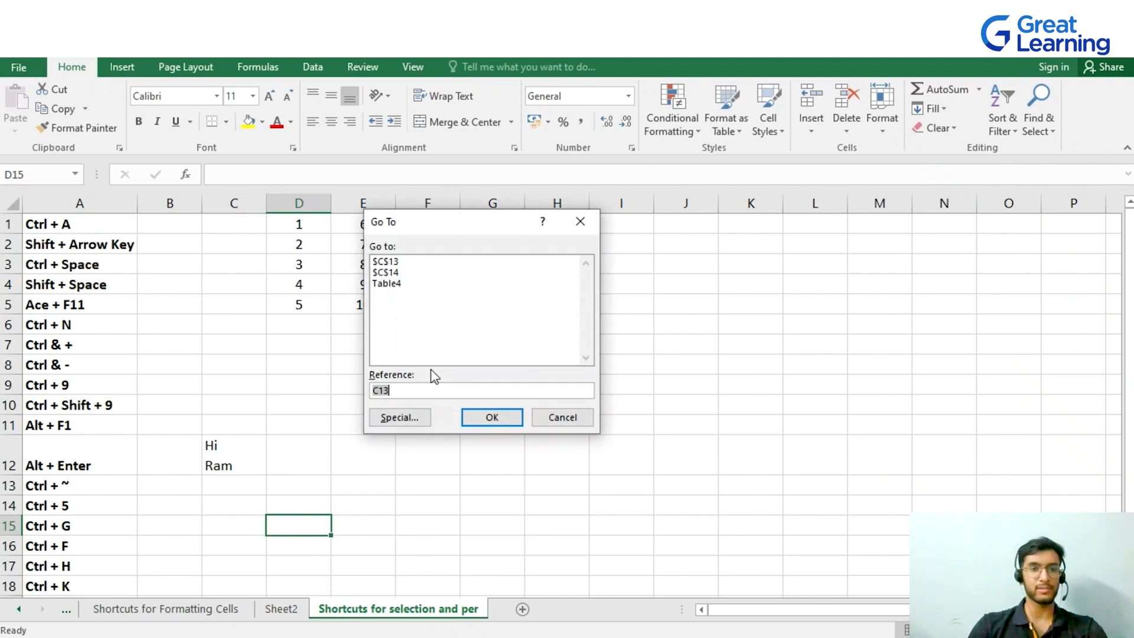
pyautogui.click(435, 389)
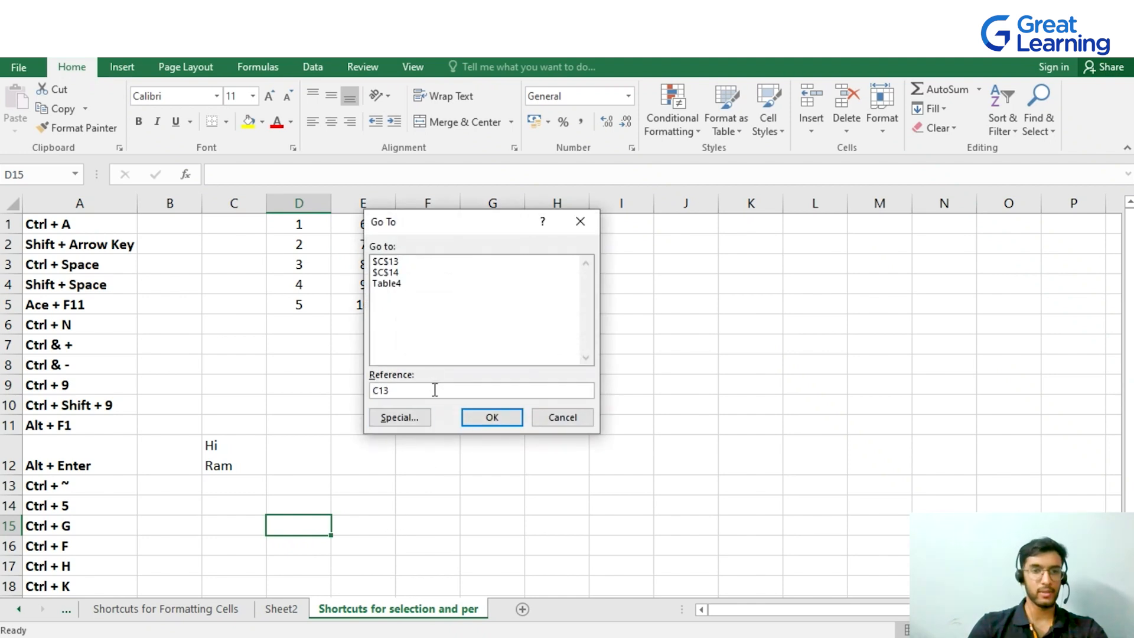
pyautogui.doubleClick(435, 390)
pyautogui.write('h8')
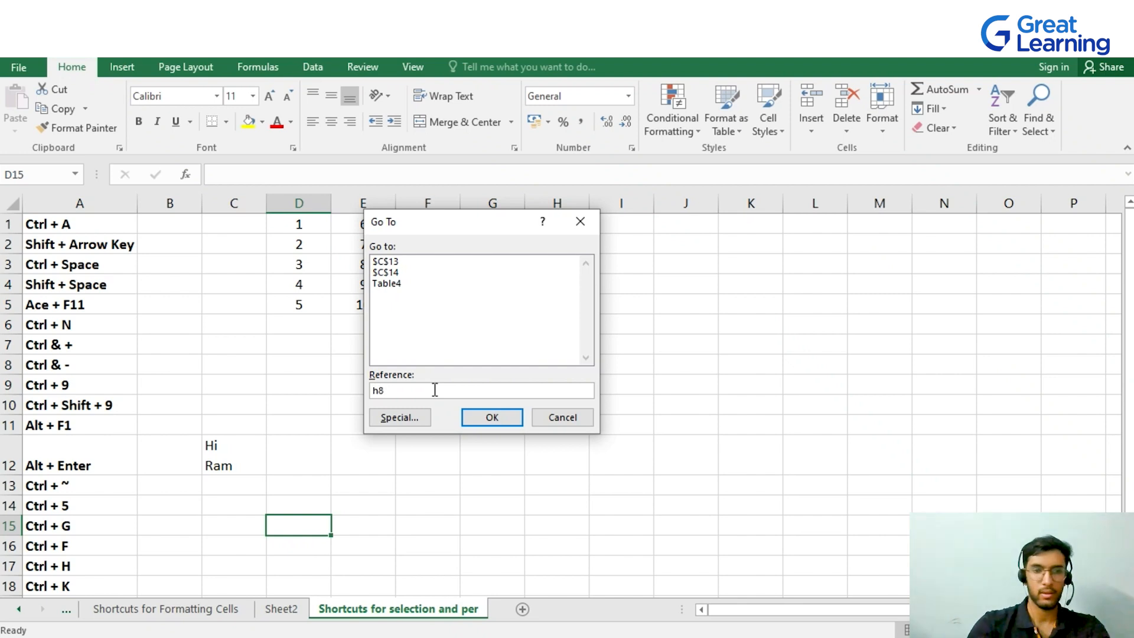
pyautogui.press('Return')
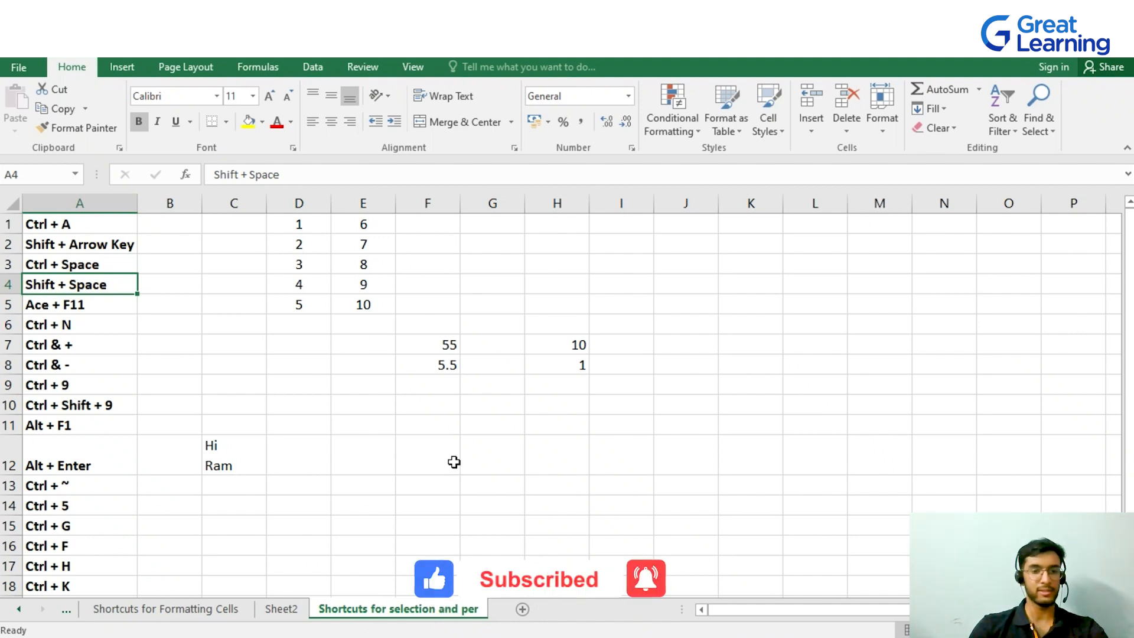
# - Search the worksheet for "Shift", step through two matches and close the search
pyautogui.hotkey('ctrl', 'f')
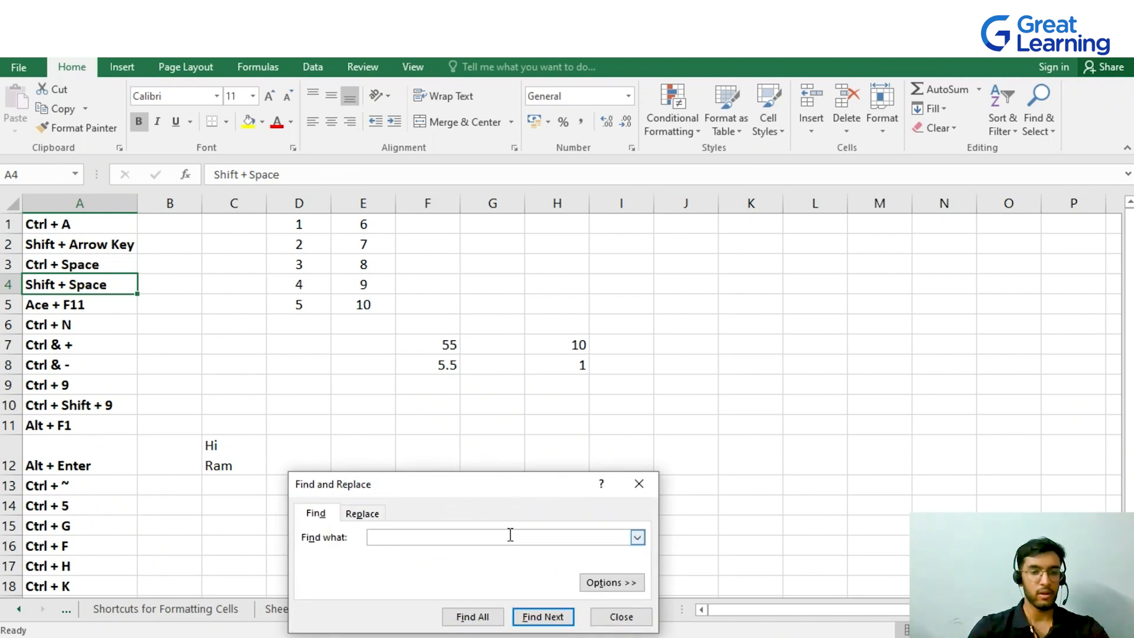
pyautogui.write('Shift')
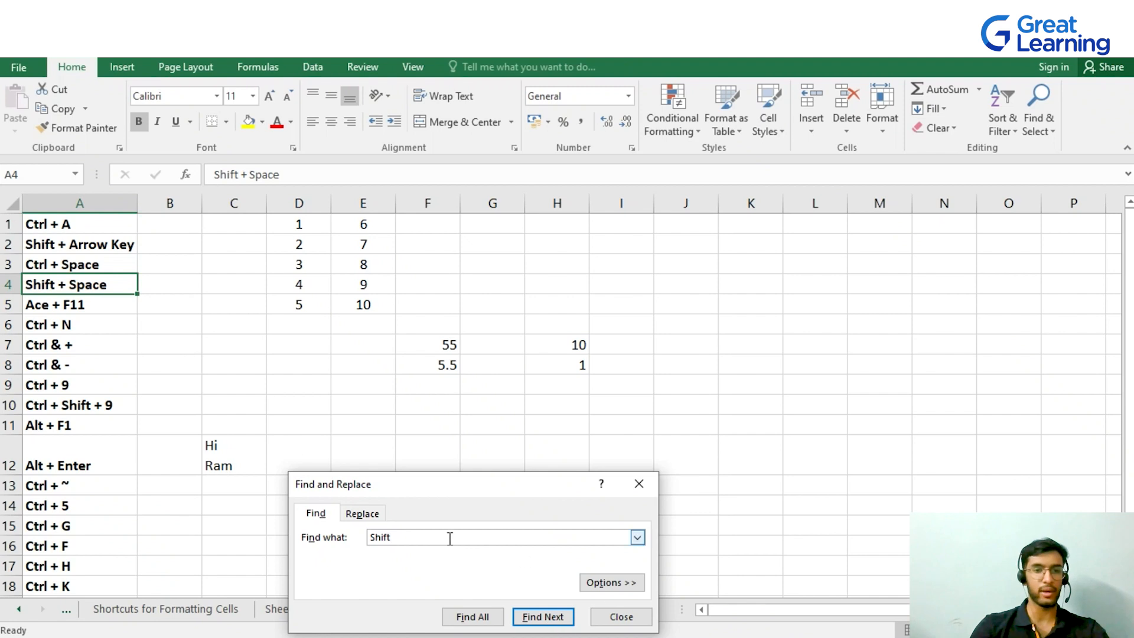
pyautogui.click(560, 620)
pyautogui.click(559, 620)
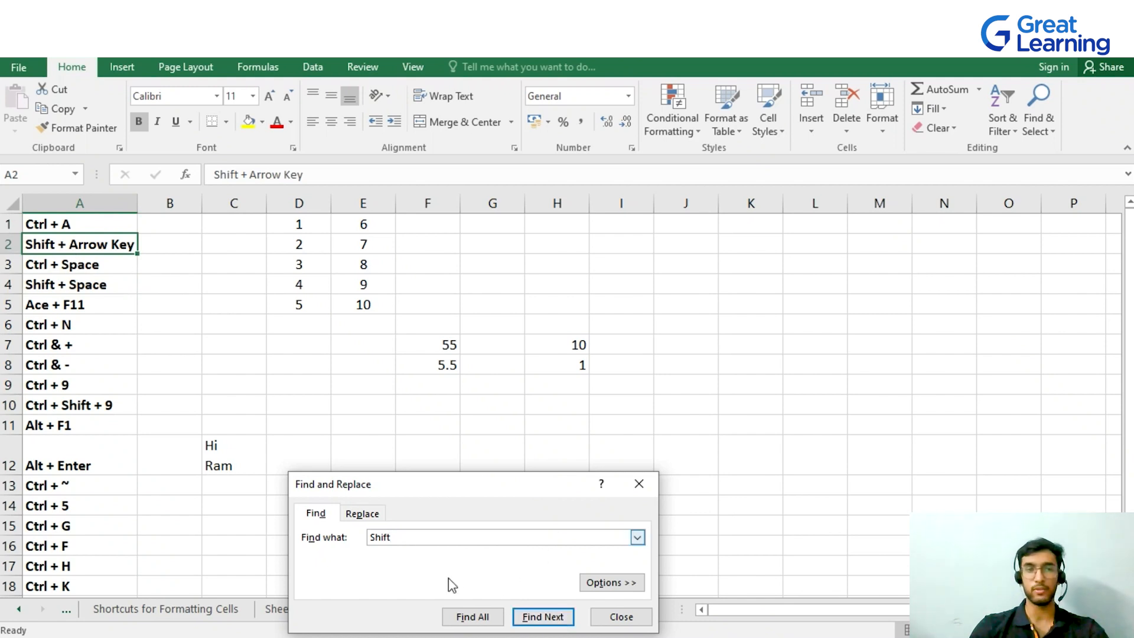
pyautogui.click(631, 618)
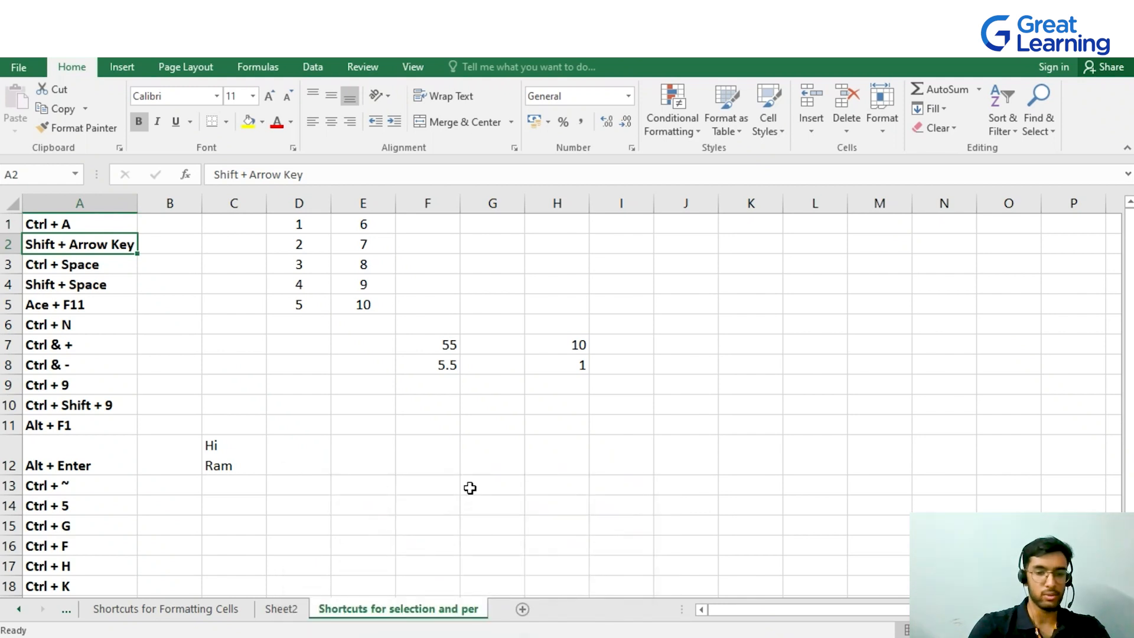
# - Replace all occurrences of "Shift" with "Ace" in the worksheet and undo the replacement
pyautogui.hotkey('ctrl', 'h')
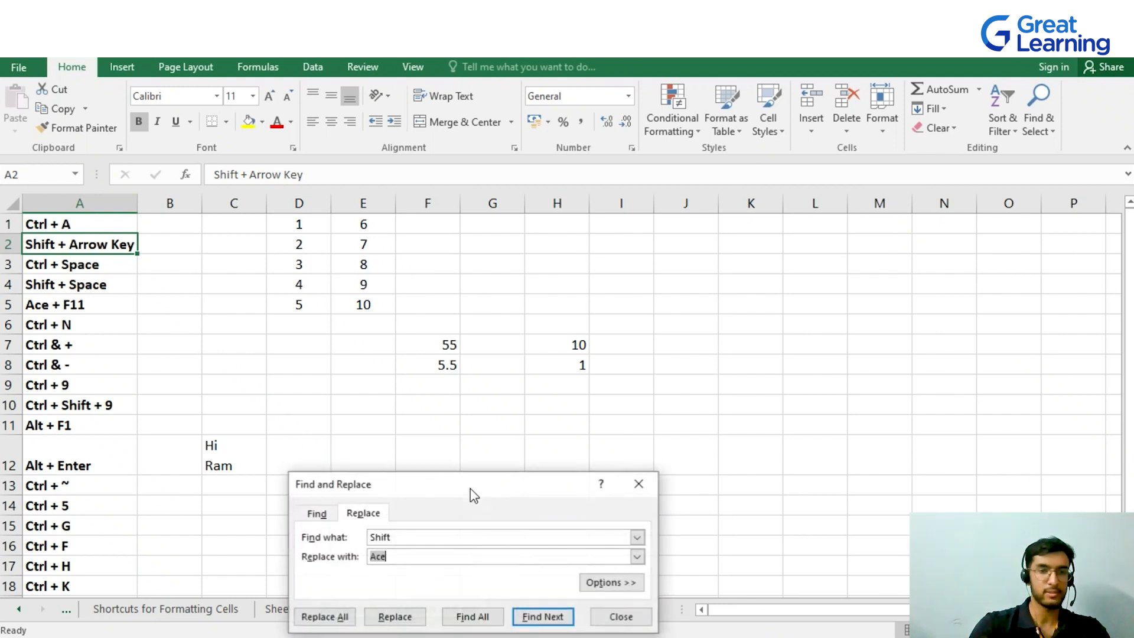
pyautogui.click(494, 537)
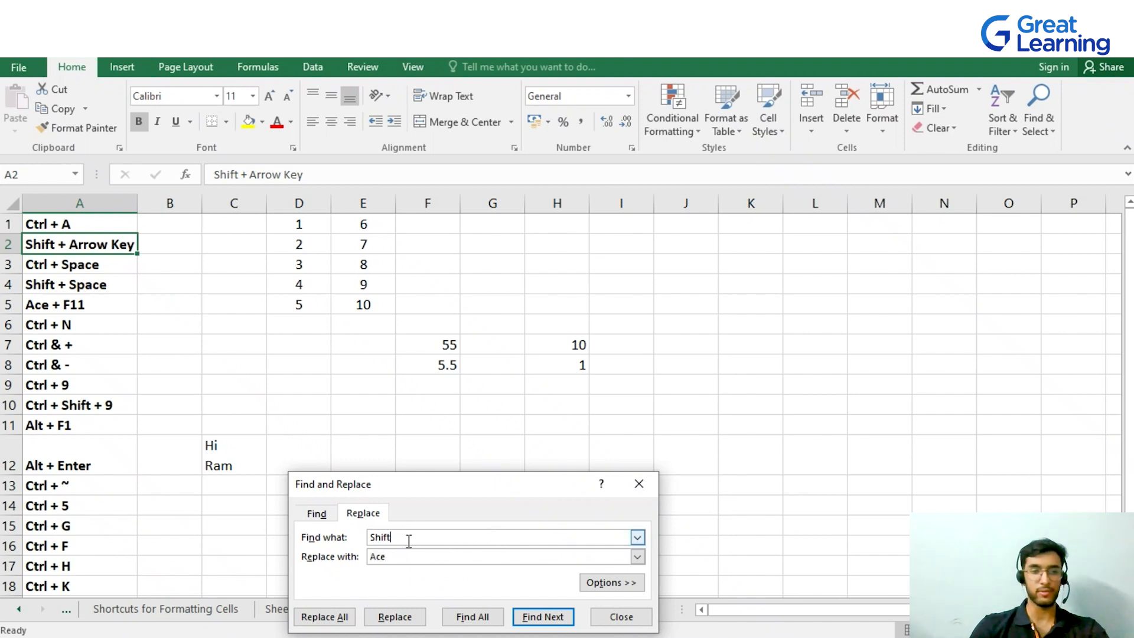
pyautogui.press('BackSpace')
pyautogui.press('BackSpace')
pyautogui.press('BackSpace')
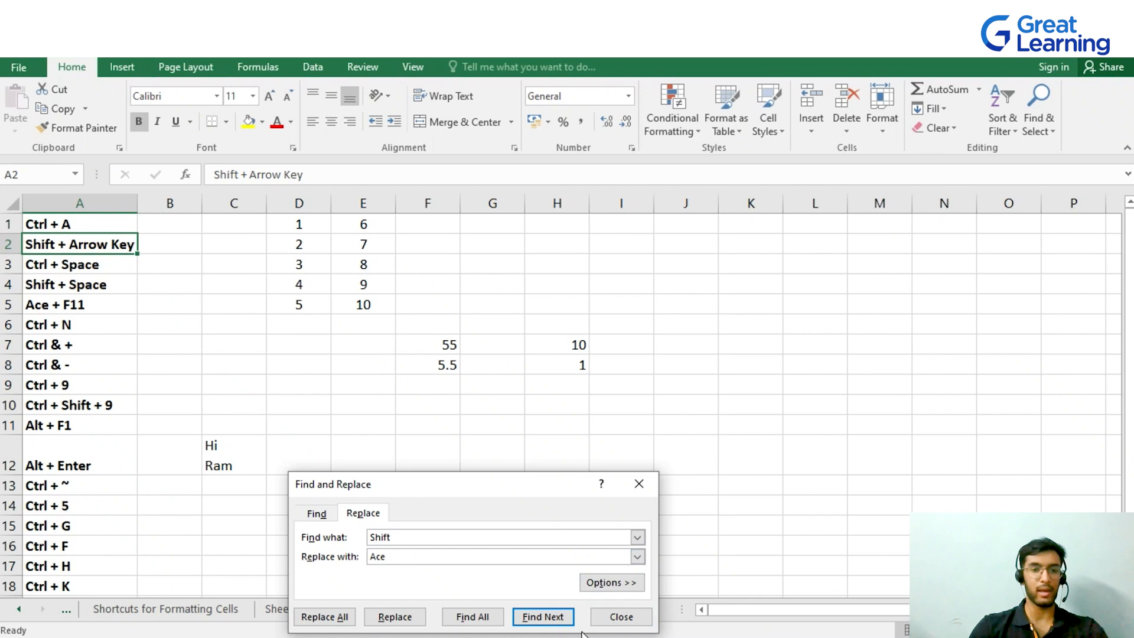
pyautogui.click(340, 617)
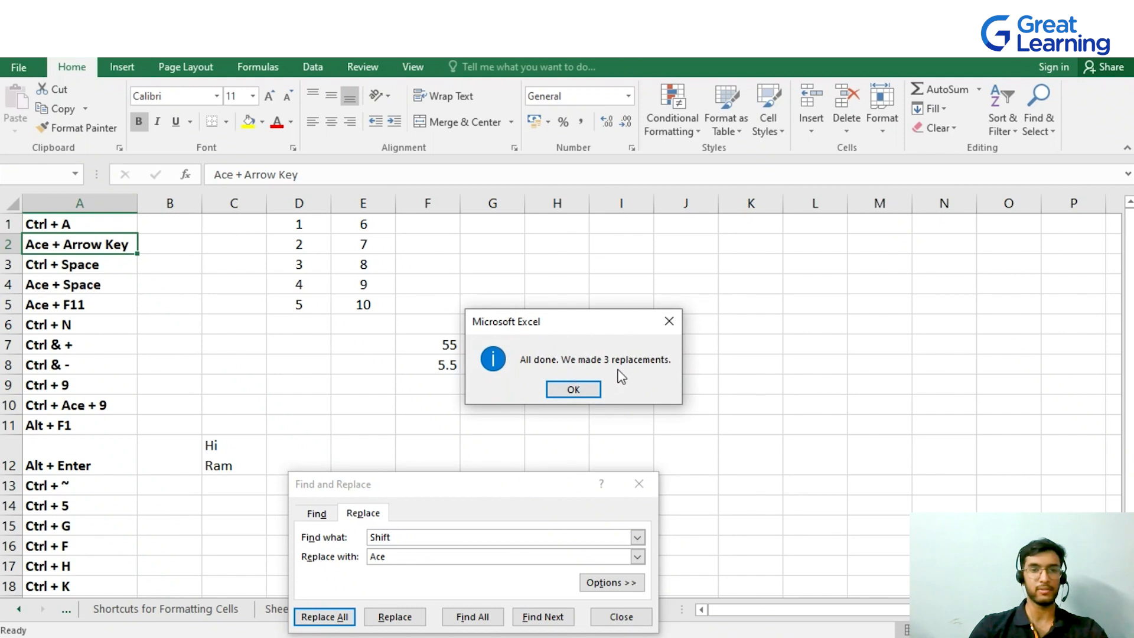
pyautogui.click(577, 390)
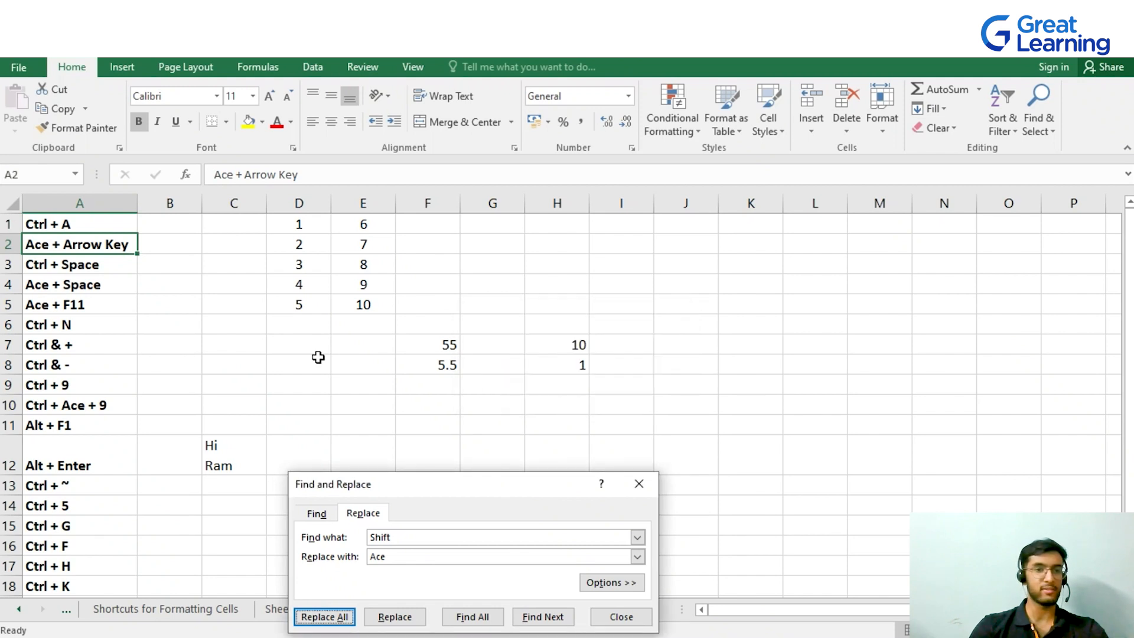
pyautogui.press('Escape')
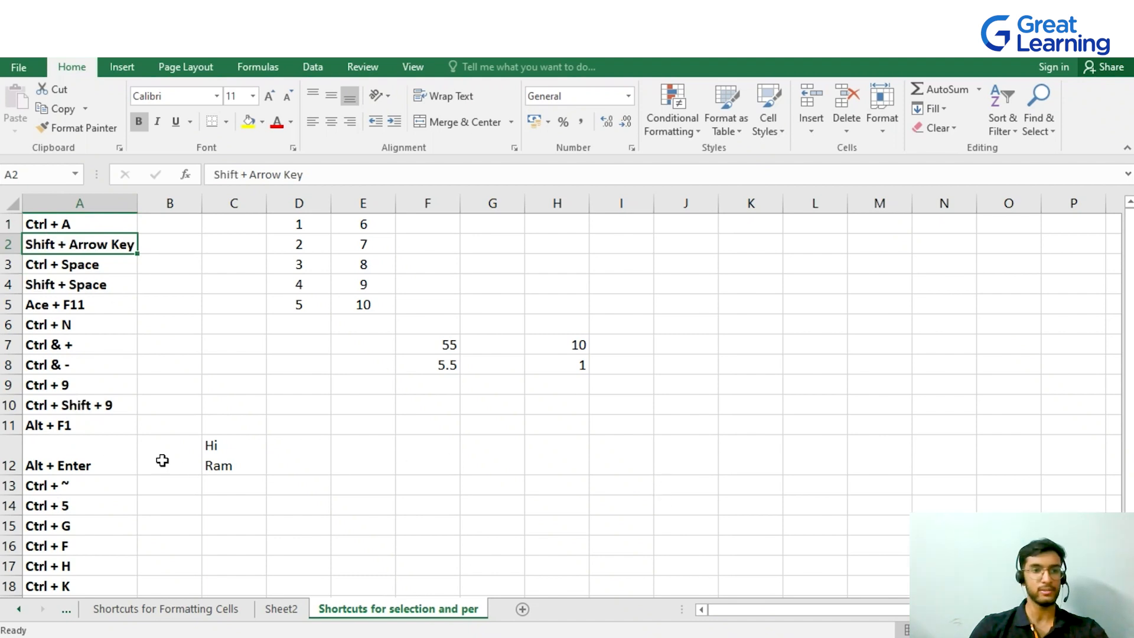
# - Insert a hyperlink in cell C12 that points to the Microsoft Edge shortcut on the Desktop
pyautogui.click(586, 485)
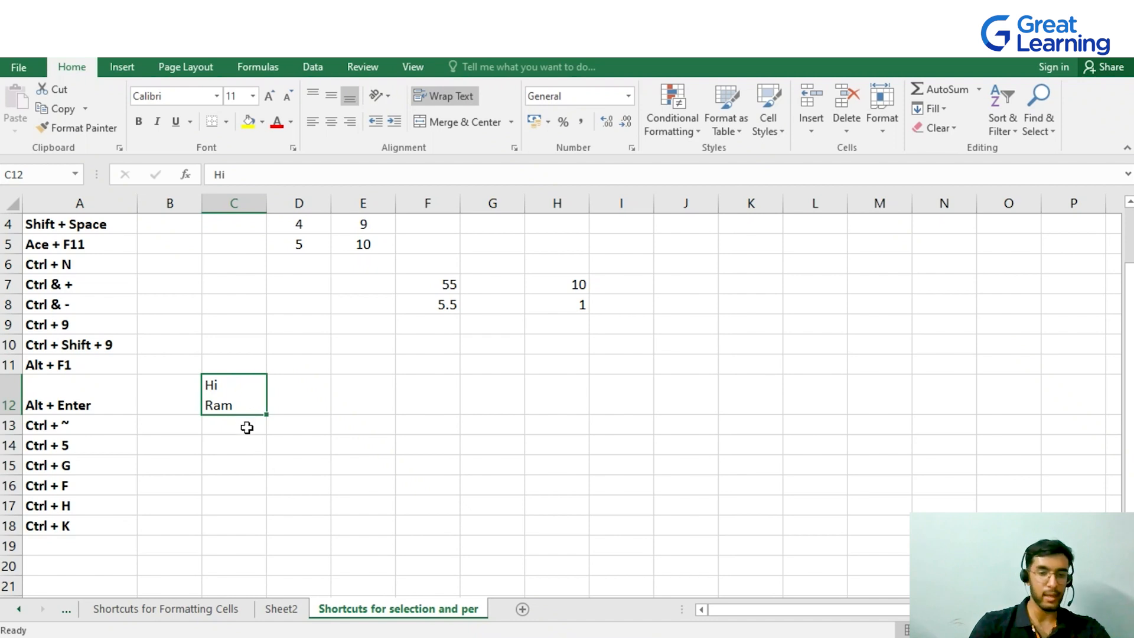
pyautogui.hotkey('ctrl', 'k')
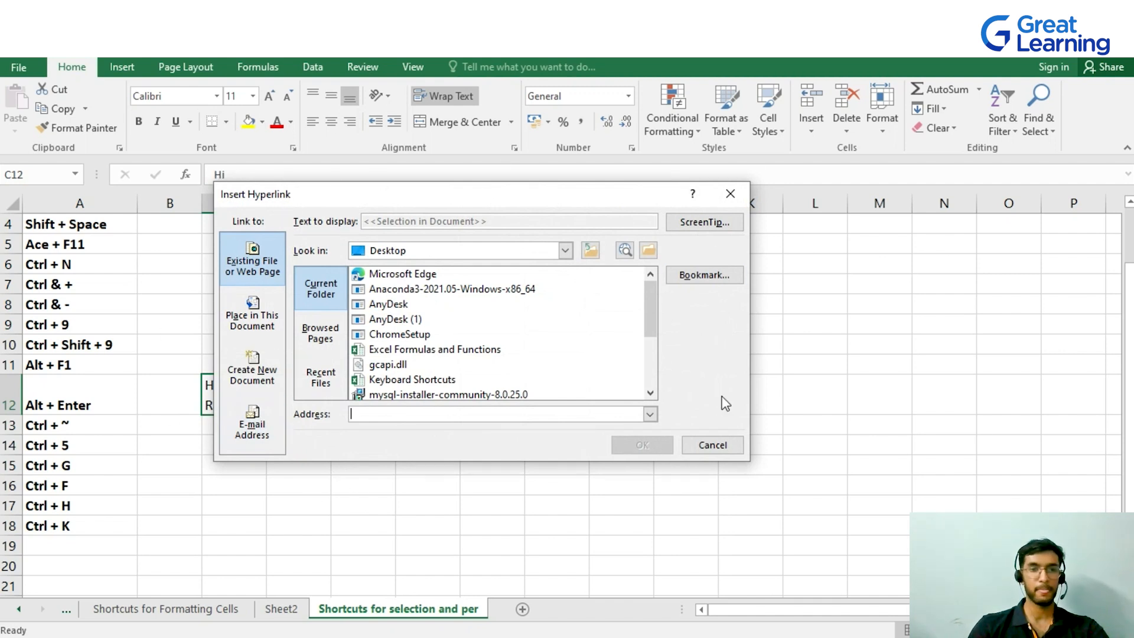
pyautogui.click(438, 275)
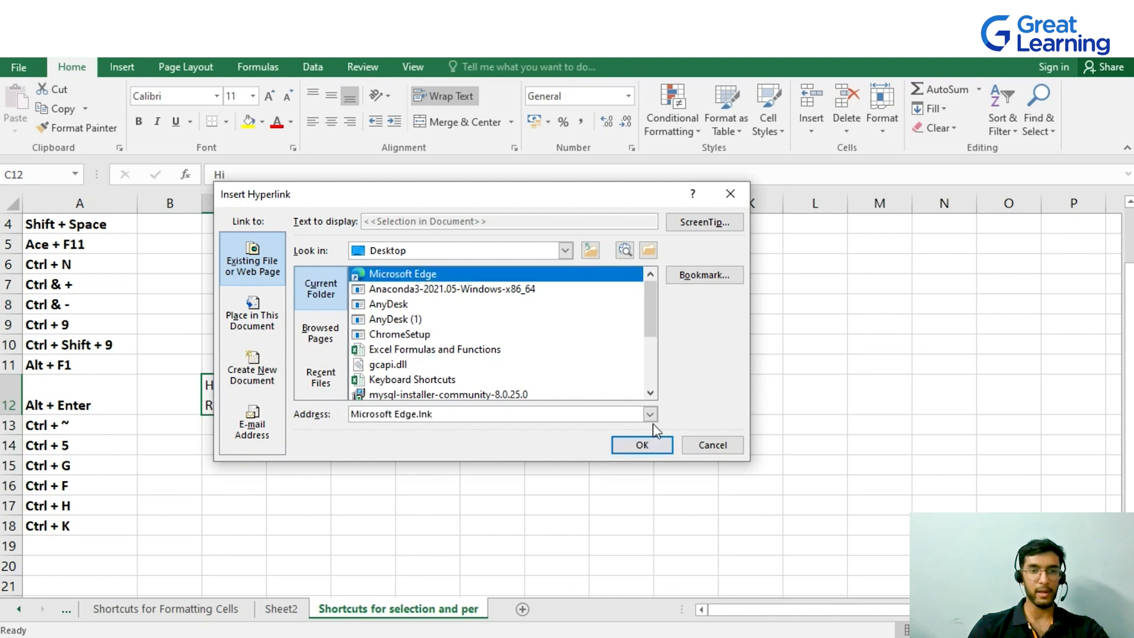
pyautogui.click(642, 445)
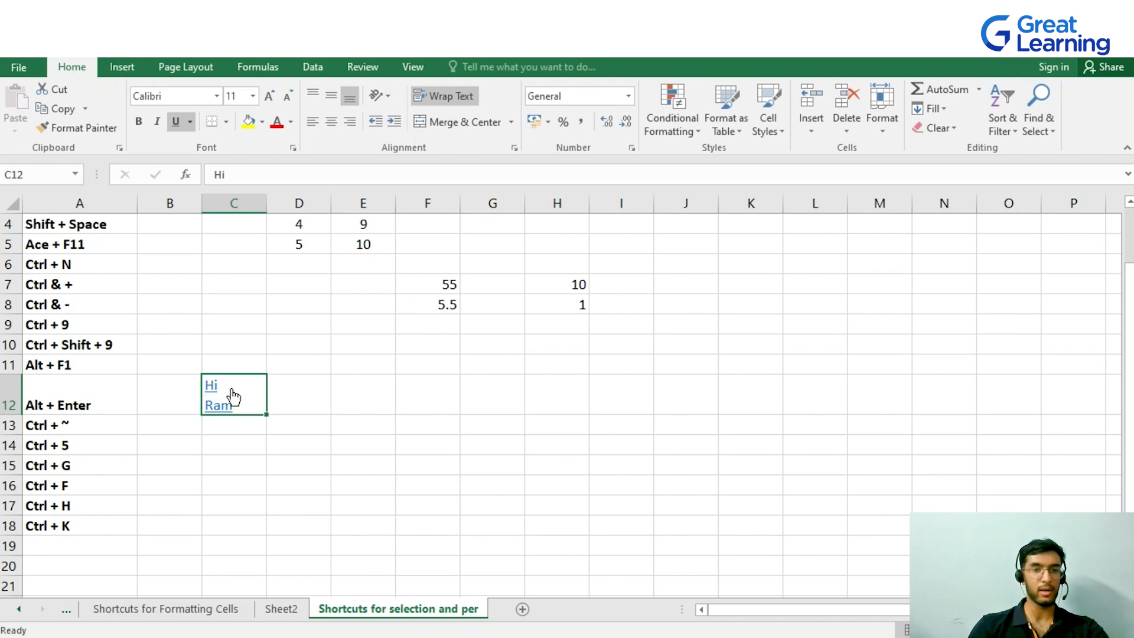
# - Follow the hyperlink in cell C12 to launch Microsoft Edge, allowing the file to open, and close the browser window
pyautogui.click(217, 404)
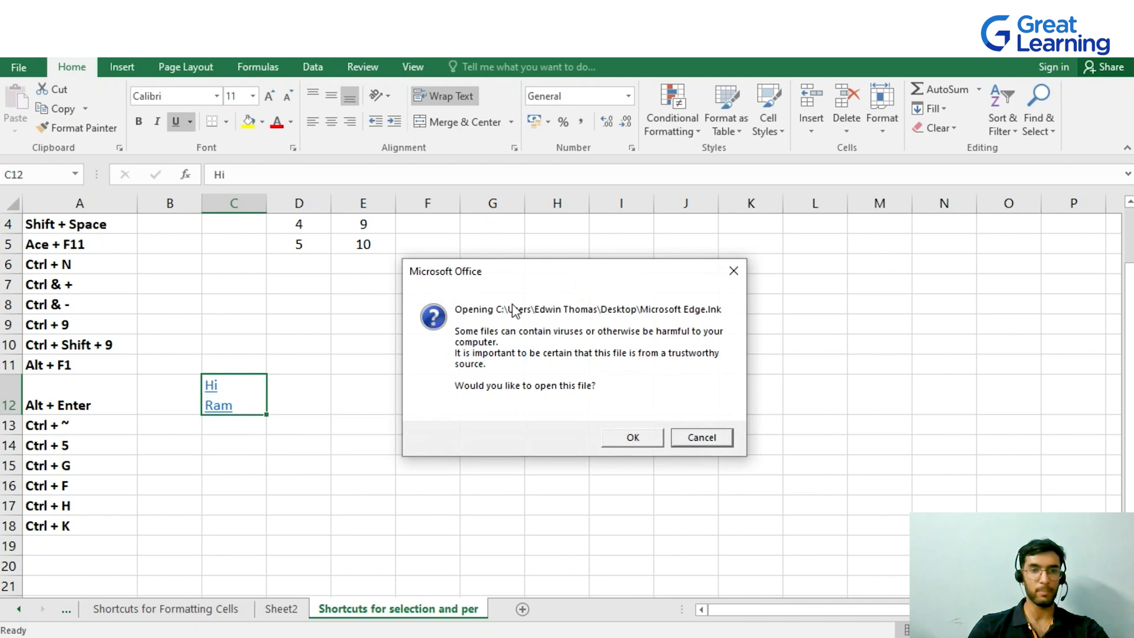
pyautogui.click(652, 441)
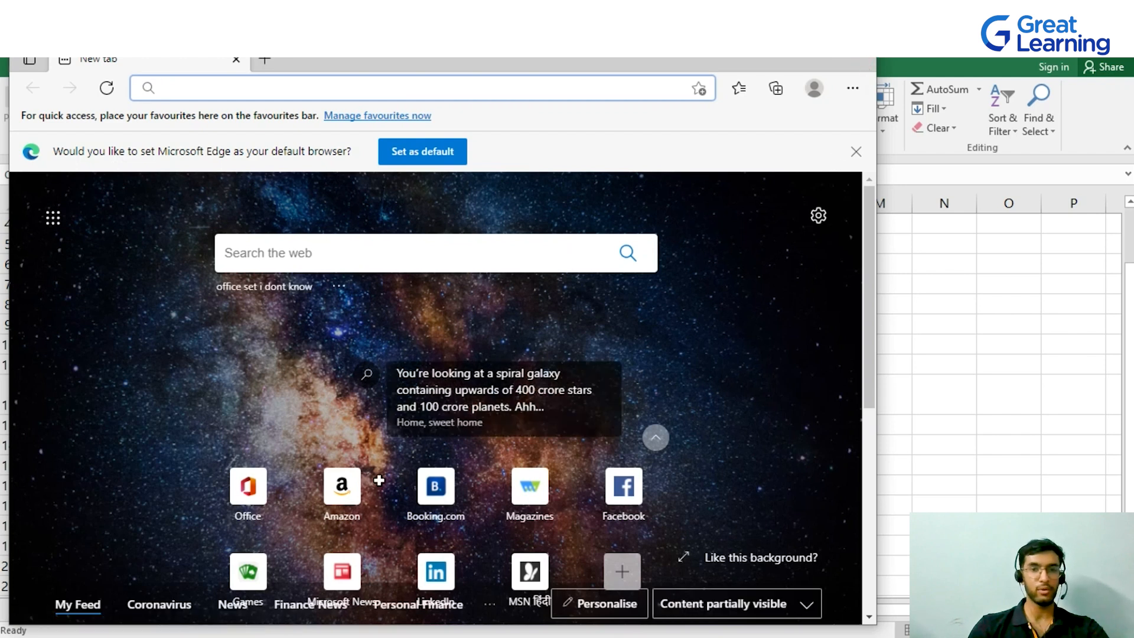
pyautogui.hotkey('alt', 'F4')
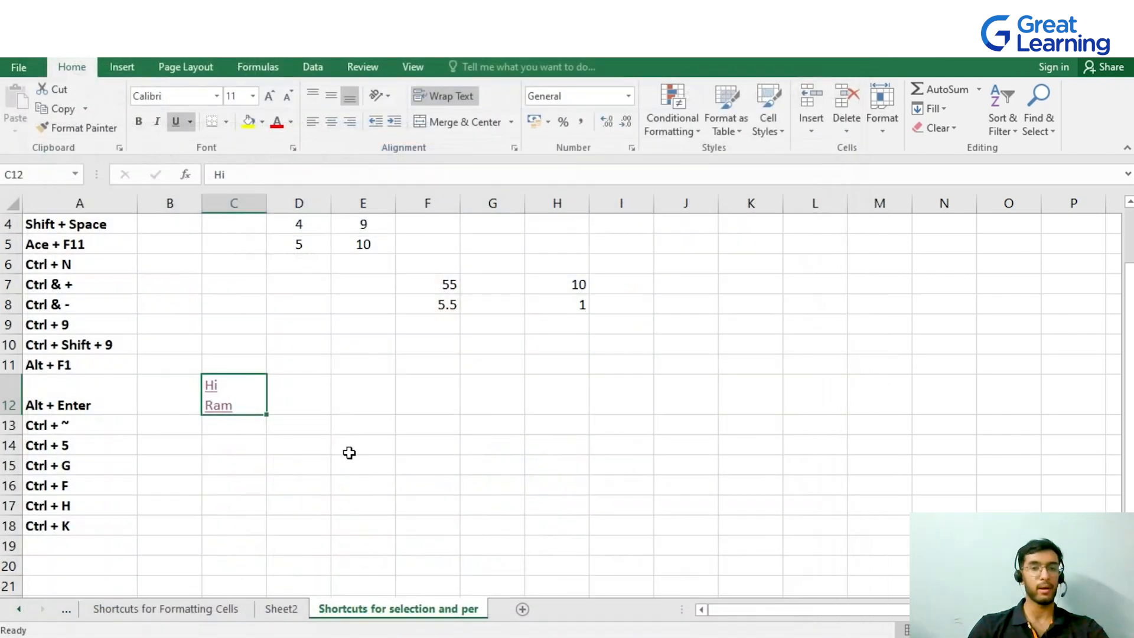